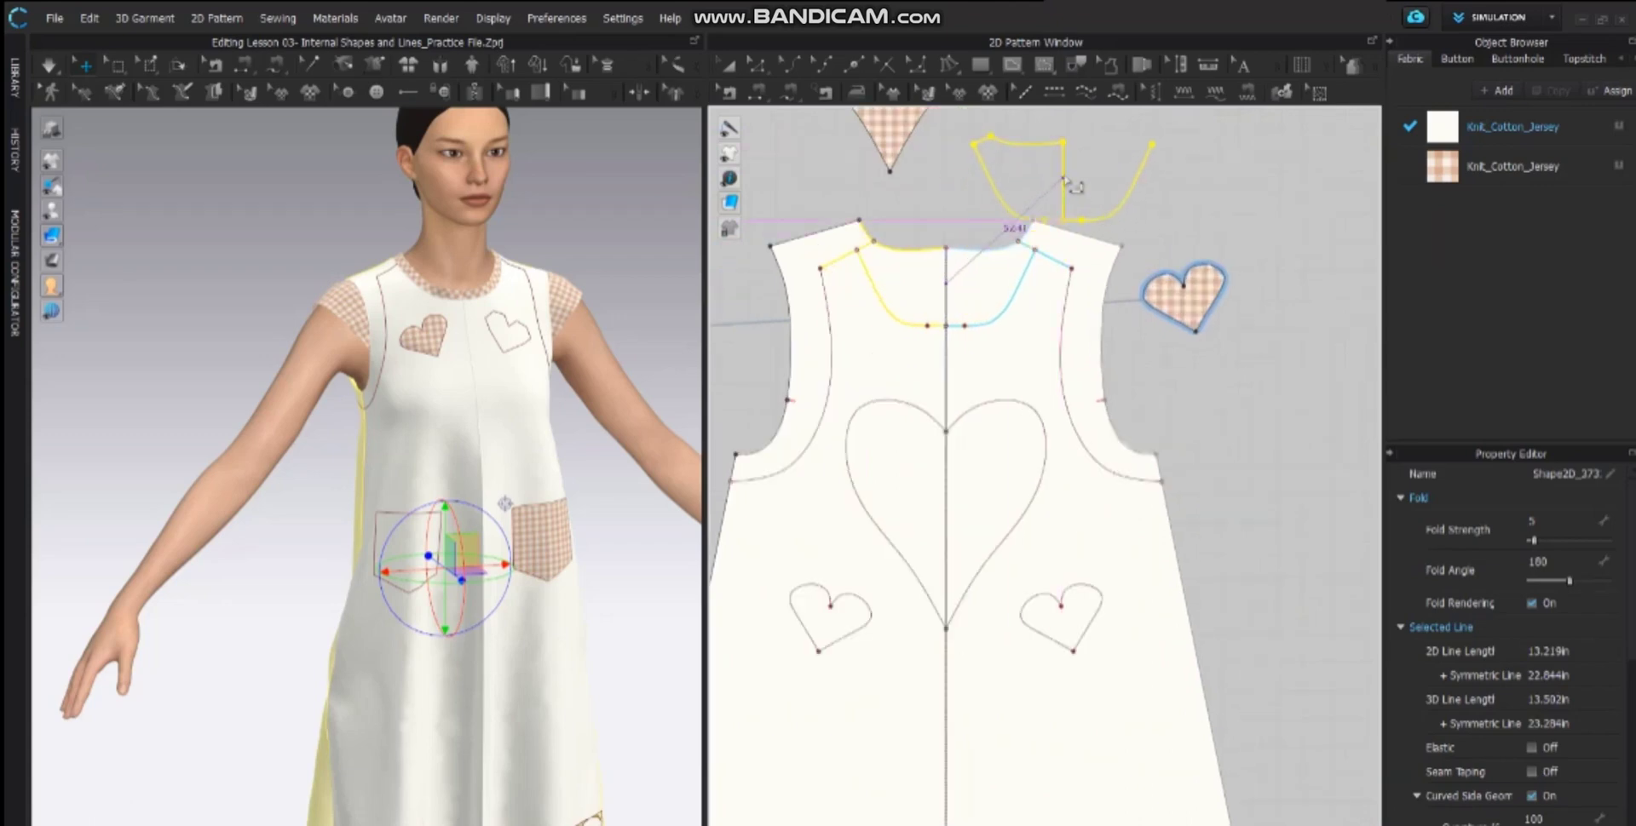
- Place the cloned neck yoke piece above the back bodice and assign the gingham Knit_Cotton_Jersey fabric to it
{"action": "left_click", "coordinate": [1105, 196]}
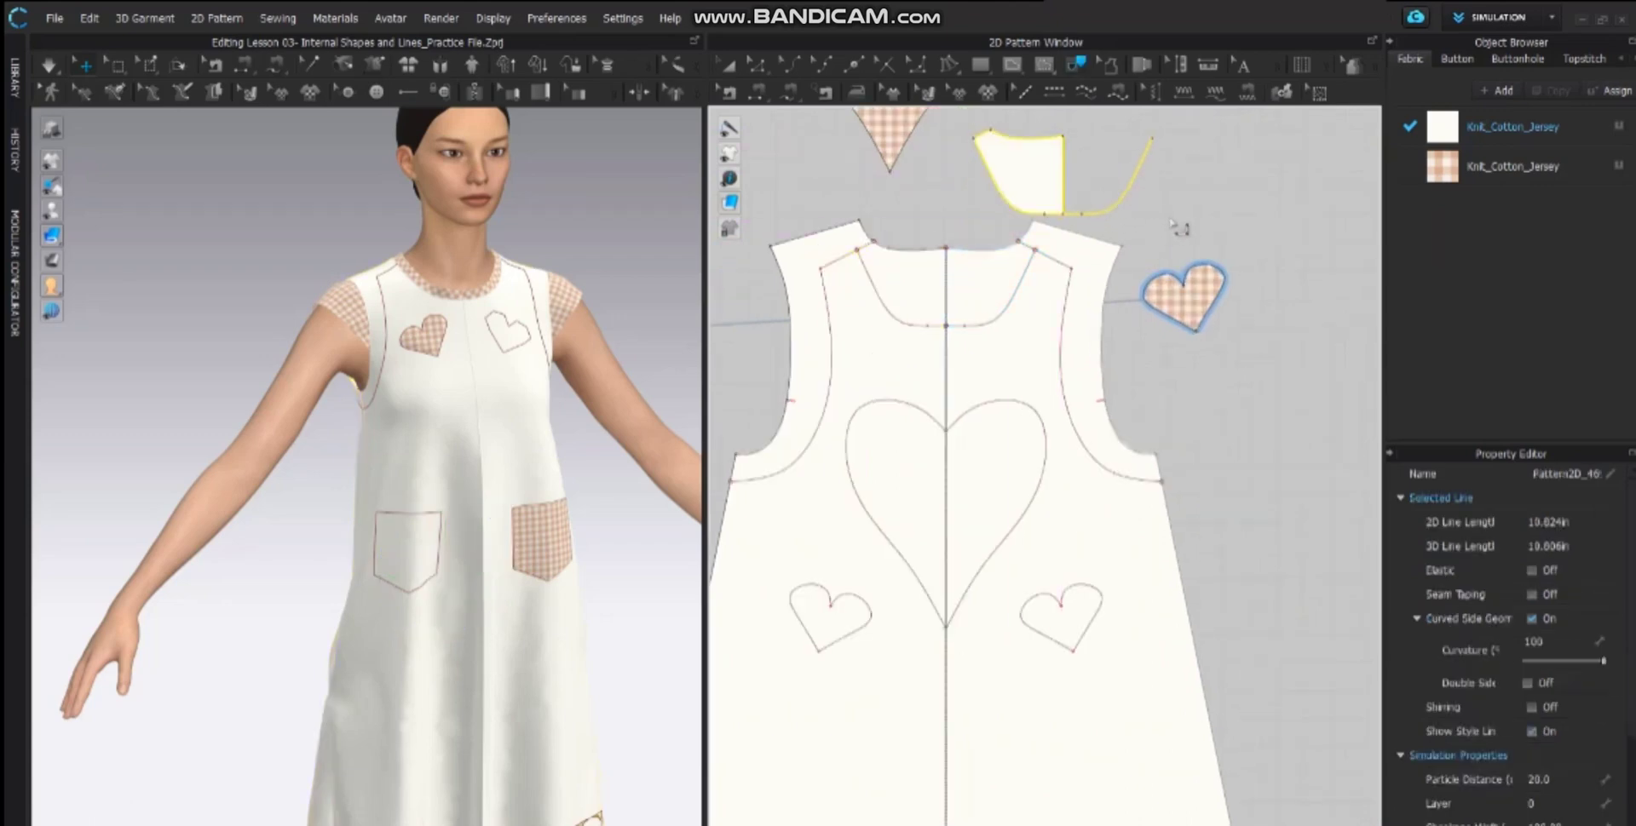
{"action": "left_click", "coordinate": [1031, 164]}
{"action": "left_click_drag", "start_coordinate": [1613, 173], "coordinate": [1022, 170]}
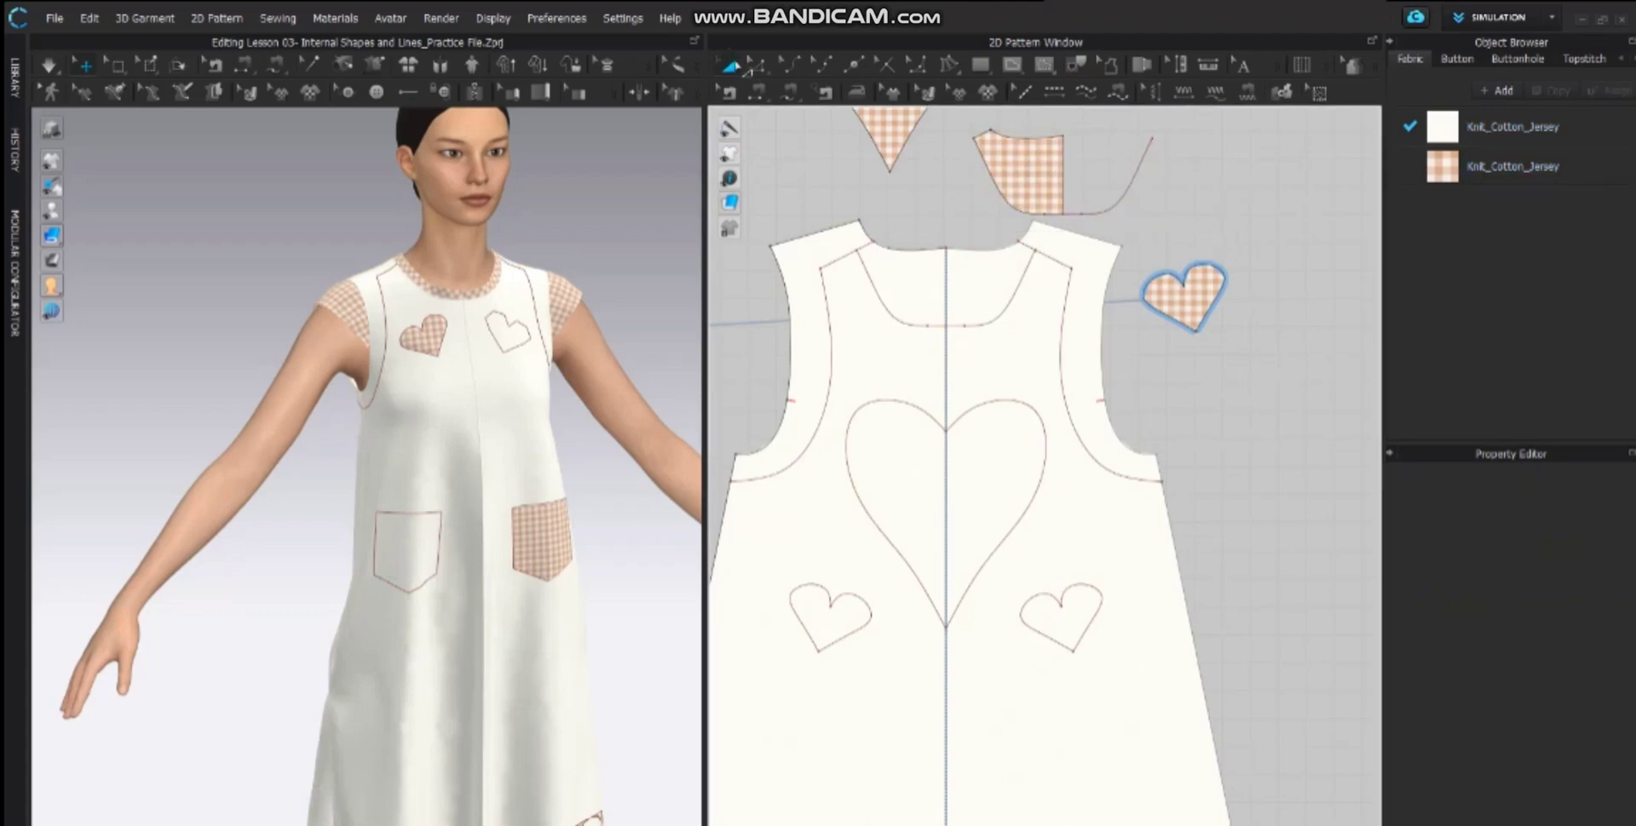
- Delete the leftover curved line beside the half yoke piece
{"action": "scroll", "coordinate": [348, 339], "scroll_direction": "down", "scroll_amount": 3}
{"action": "middle_click_drag", "start_coordinate": [383, 321], "coordinate": [475, 407]}
{"action": "scroll", "coordinate": [474, 407], "scroll_direction": "up", "scroll_amount": 3}
{"action": "right_click_drag", "start_coordinate": [475, 401], "coordinate": [222, 371]}
{"action": "scroll", "coordinate": [229, 377], "scroll_direction": "up", "scroll_amount": 3}
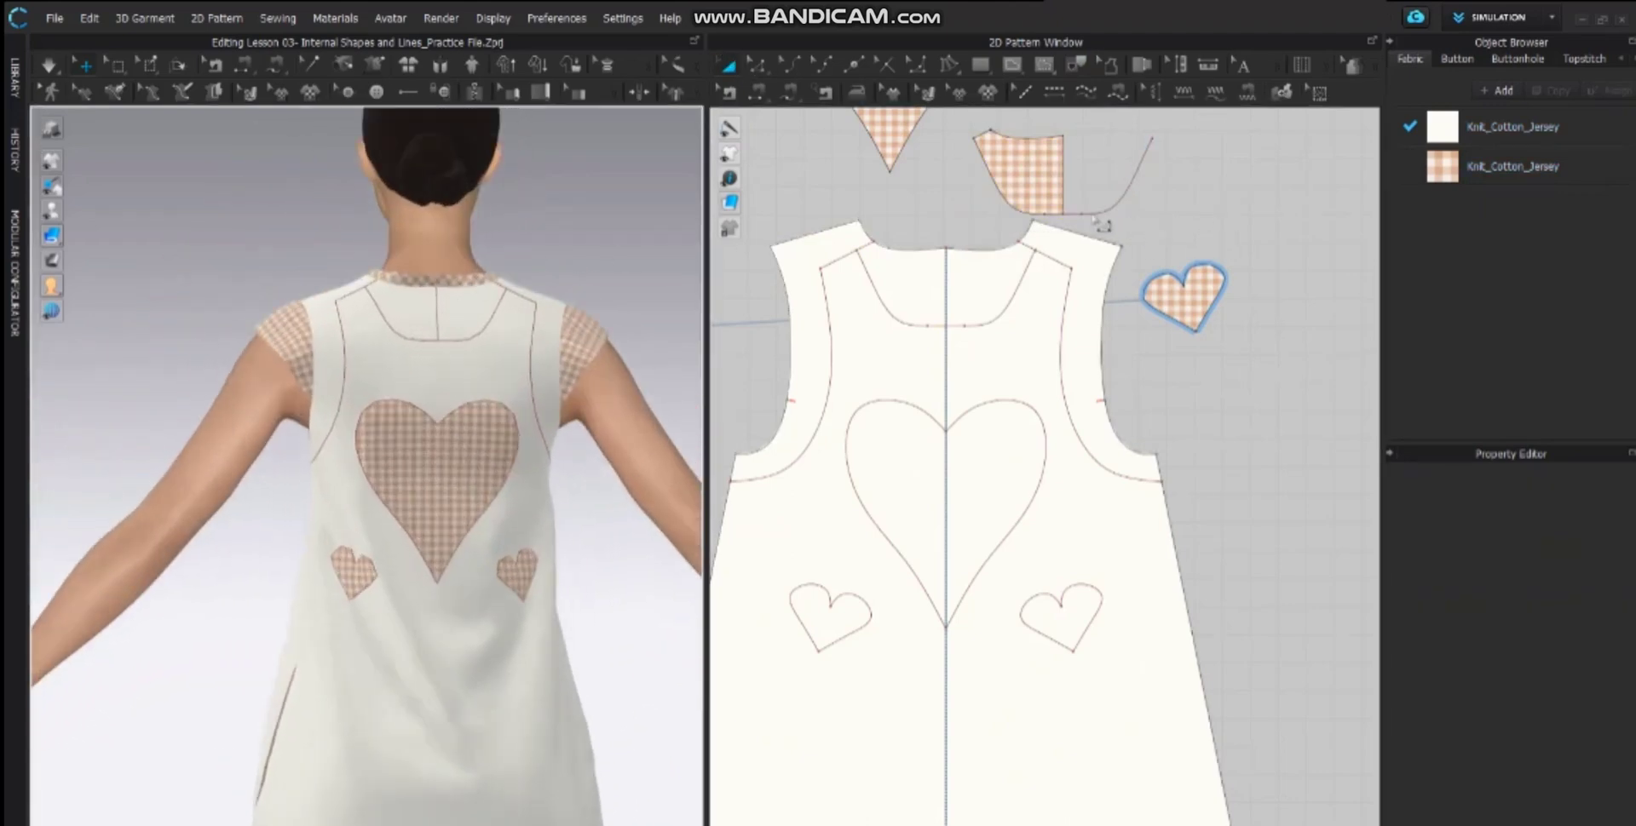
{"action": "scroll", "coordinate": [1050, 274], "scroll_direction": "up", "scroll_amount": 3}
{"action": "left_click", "coordinate": [1107, 295]}
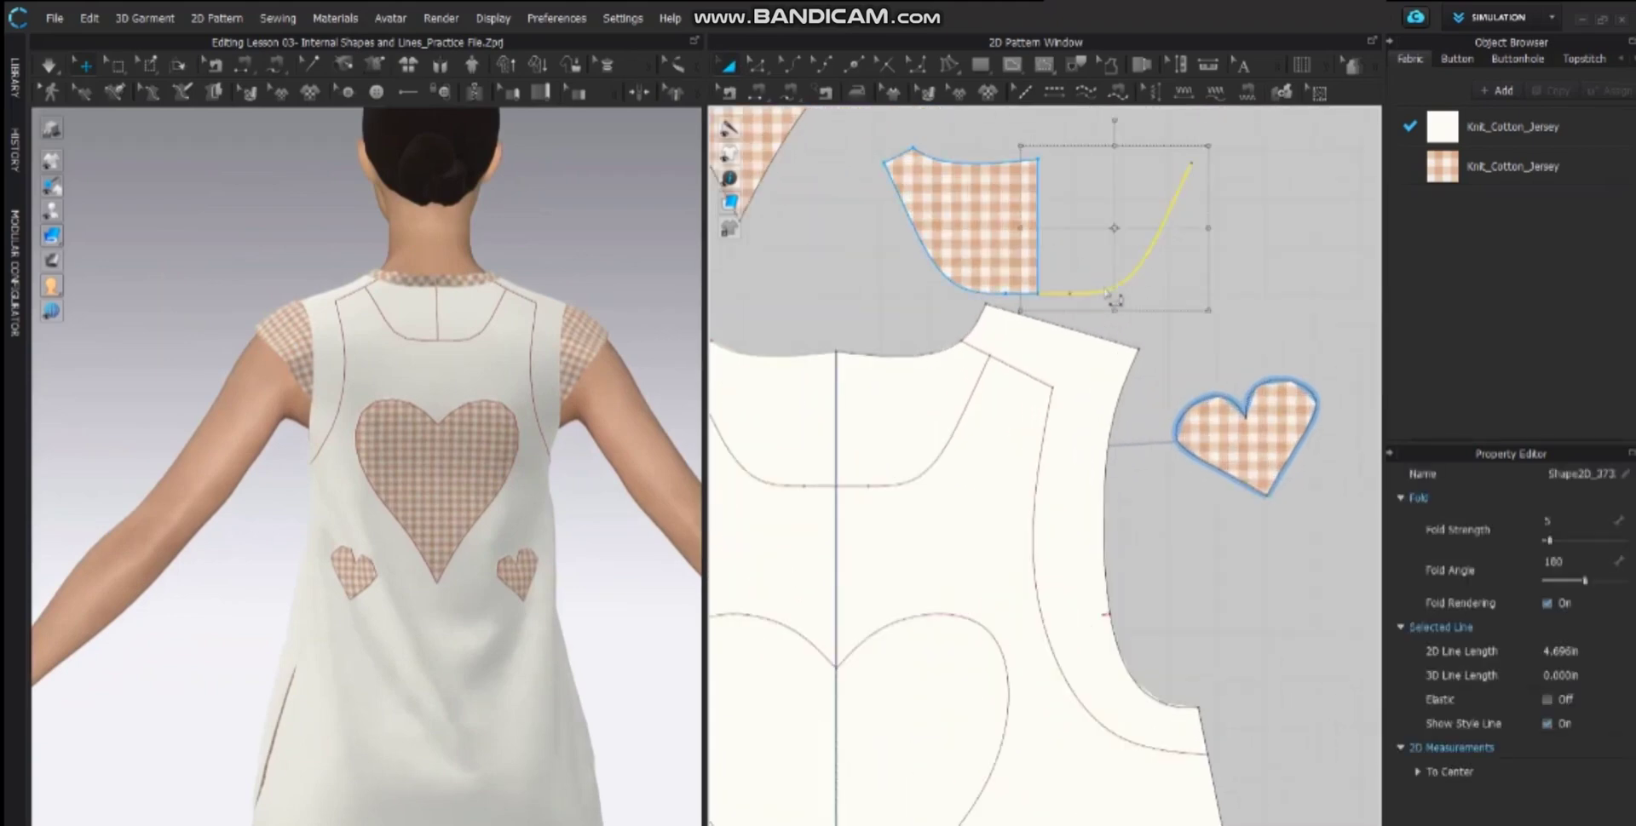
{"action": "key", "text": "Delete"}
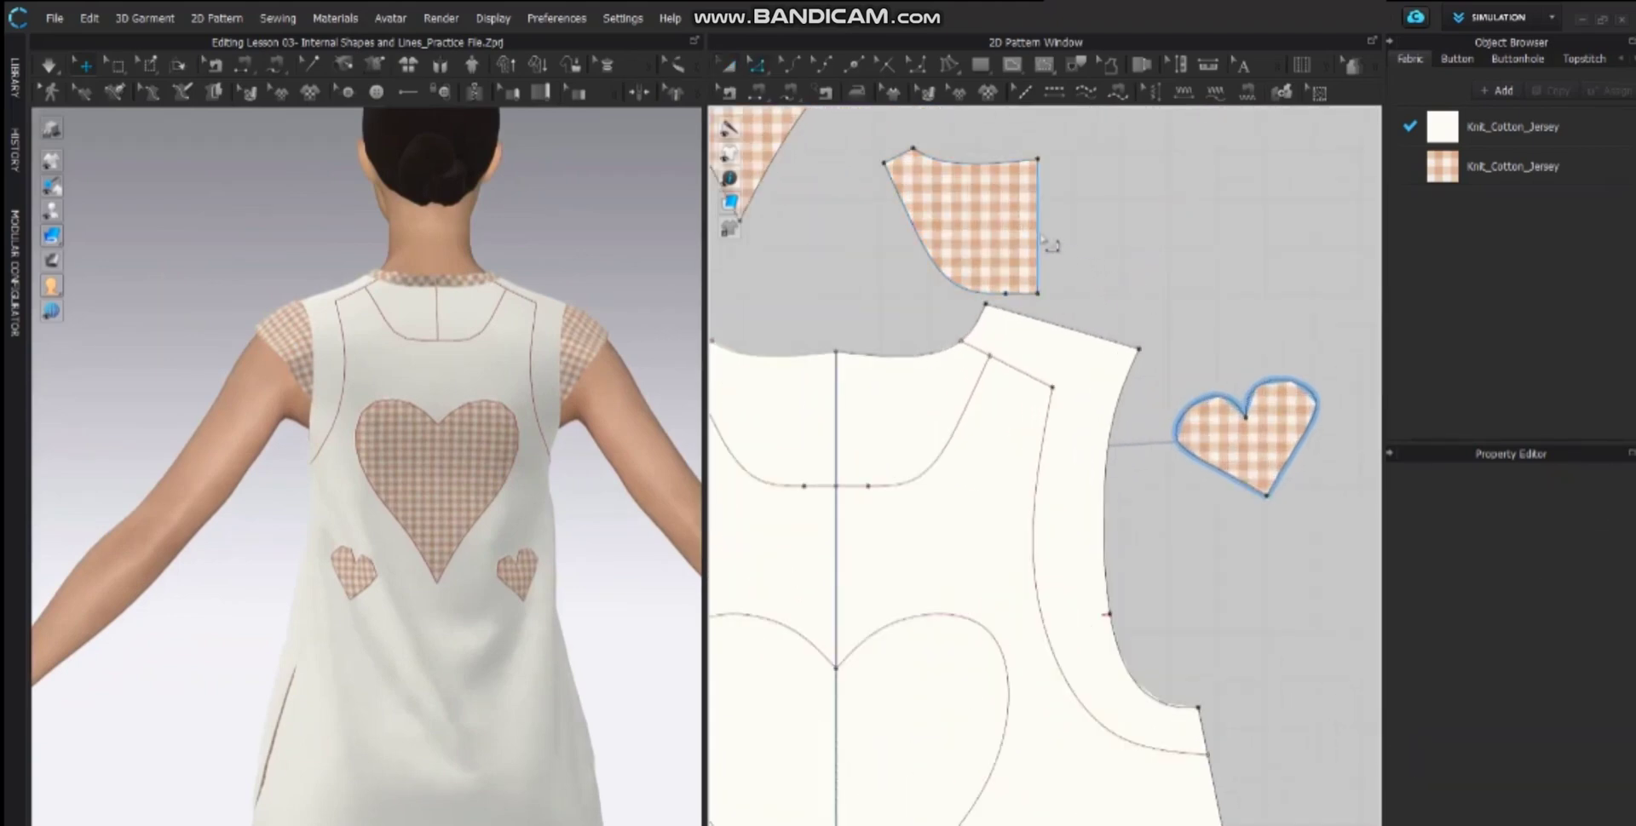
- Unfold the half yoke piece along its straight centre edge into a full symmetric yoke
{"action": "left_click", "coordinate": [1039, 240]}
{"action": "right_click", "coordinate": [1038, 232]}
{"action": "left_click", "coordinate": [1069, 445]}
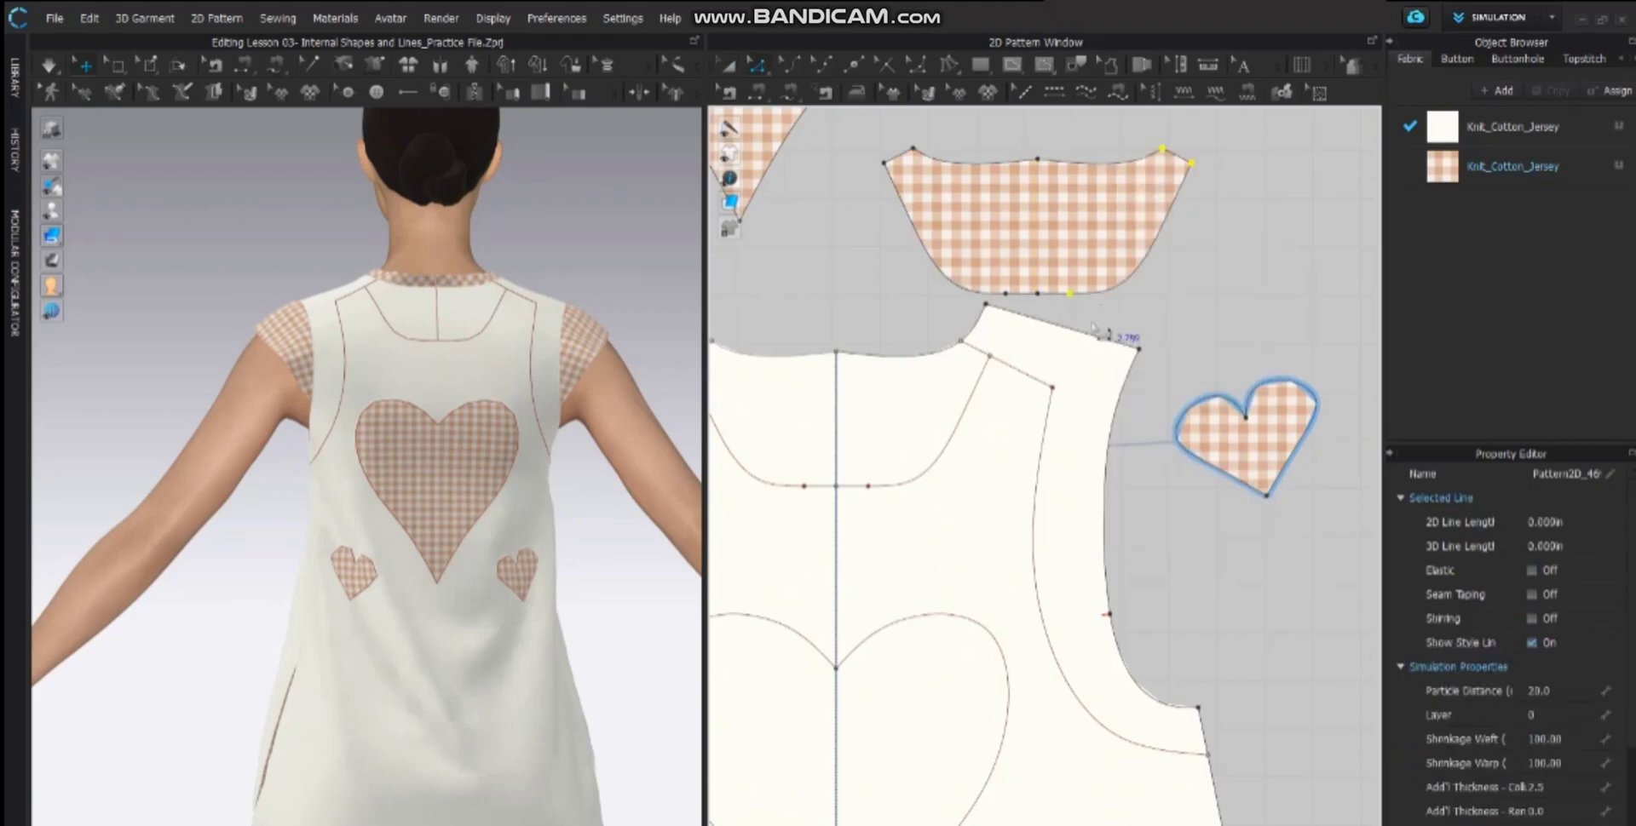
- Free-sew the yoke's lower curved edge to the matching internal line on both halves of the back bodice
{"action": "scroll", "coordinate": [1080, 375], "scroll_direction": "down", "scroll_amount": 4}
{"action": "key", "text": "m"}
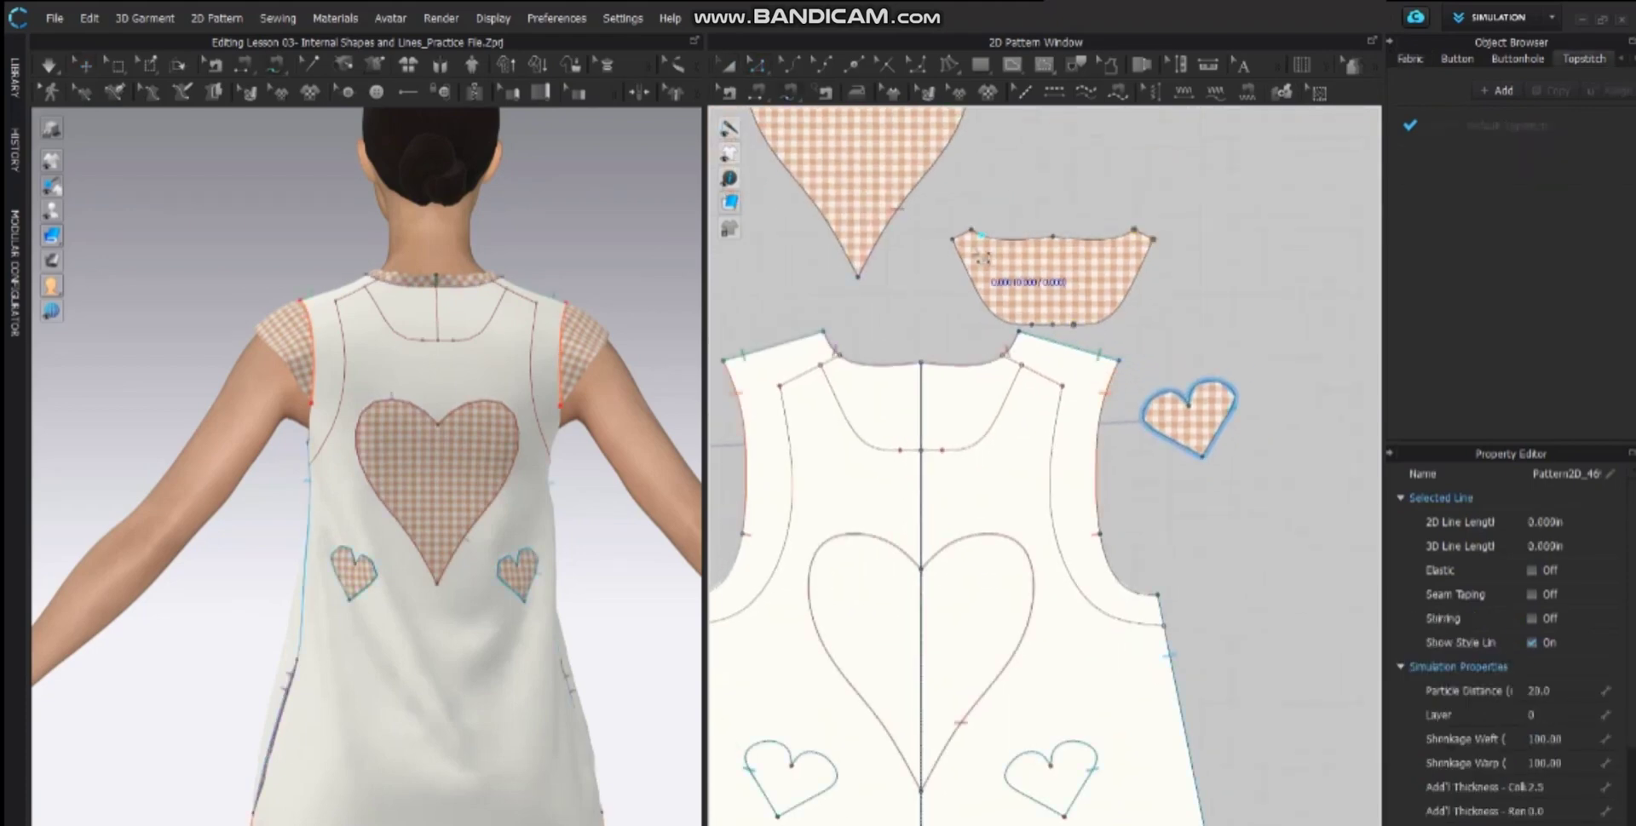
{"action": "left_click", "coordinate": [955, 241]}
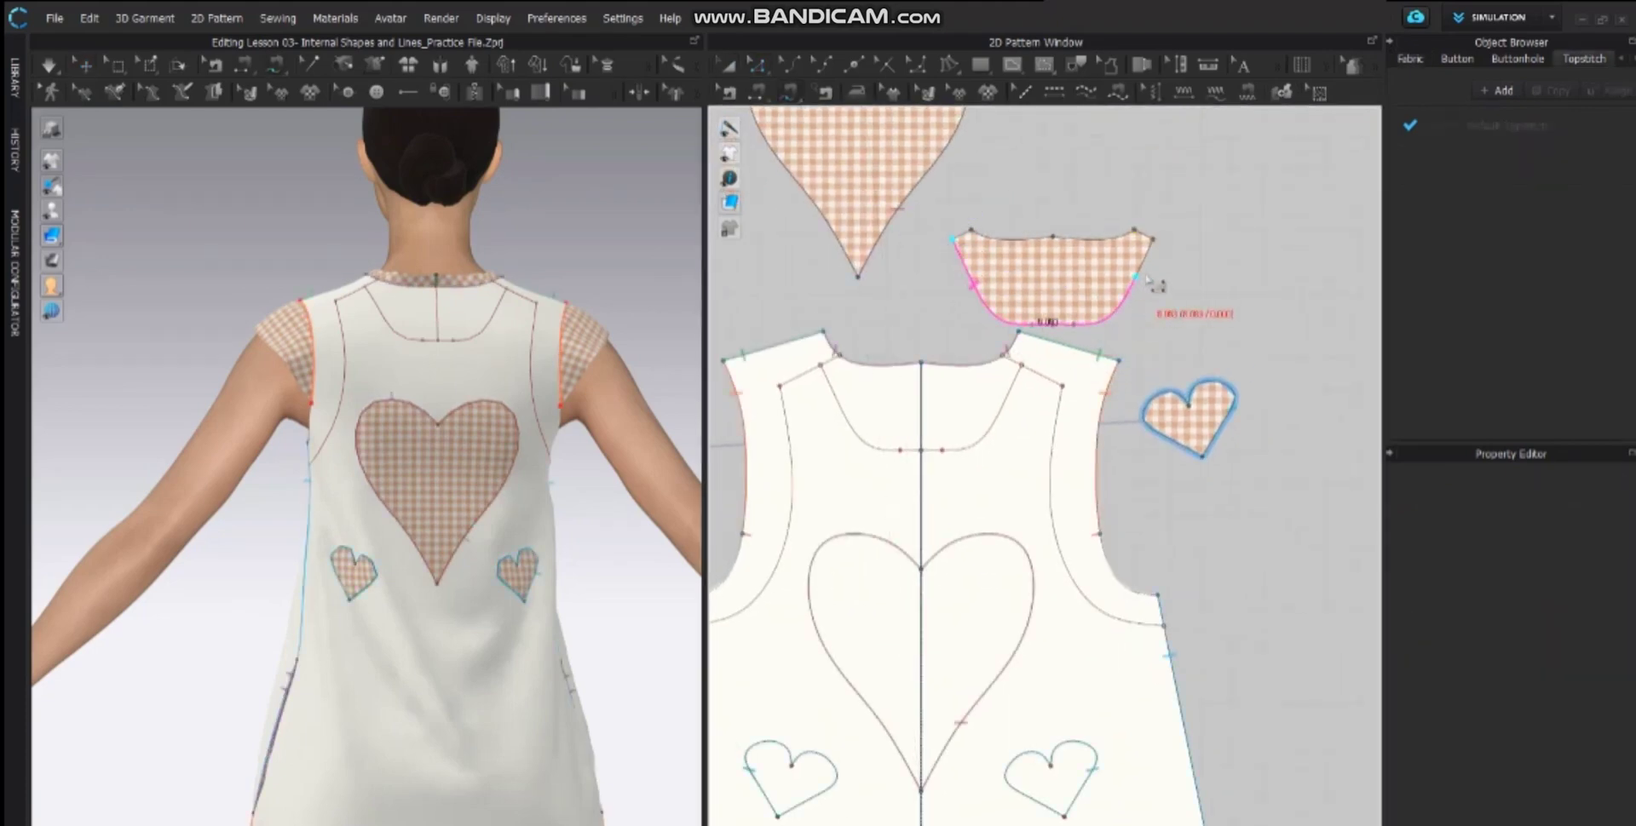
{"action": "left_click", "coordinate": [1154, 243]}
{"action": "left_click", "coordinate": [821, 365]}
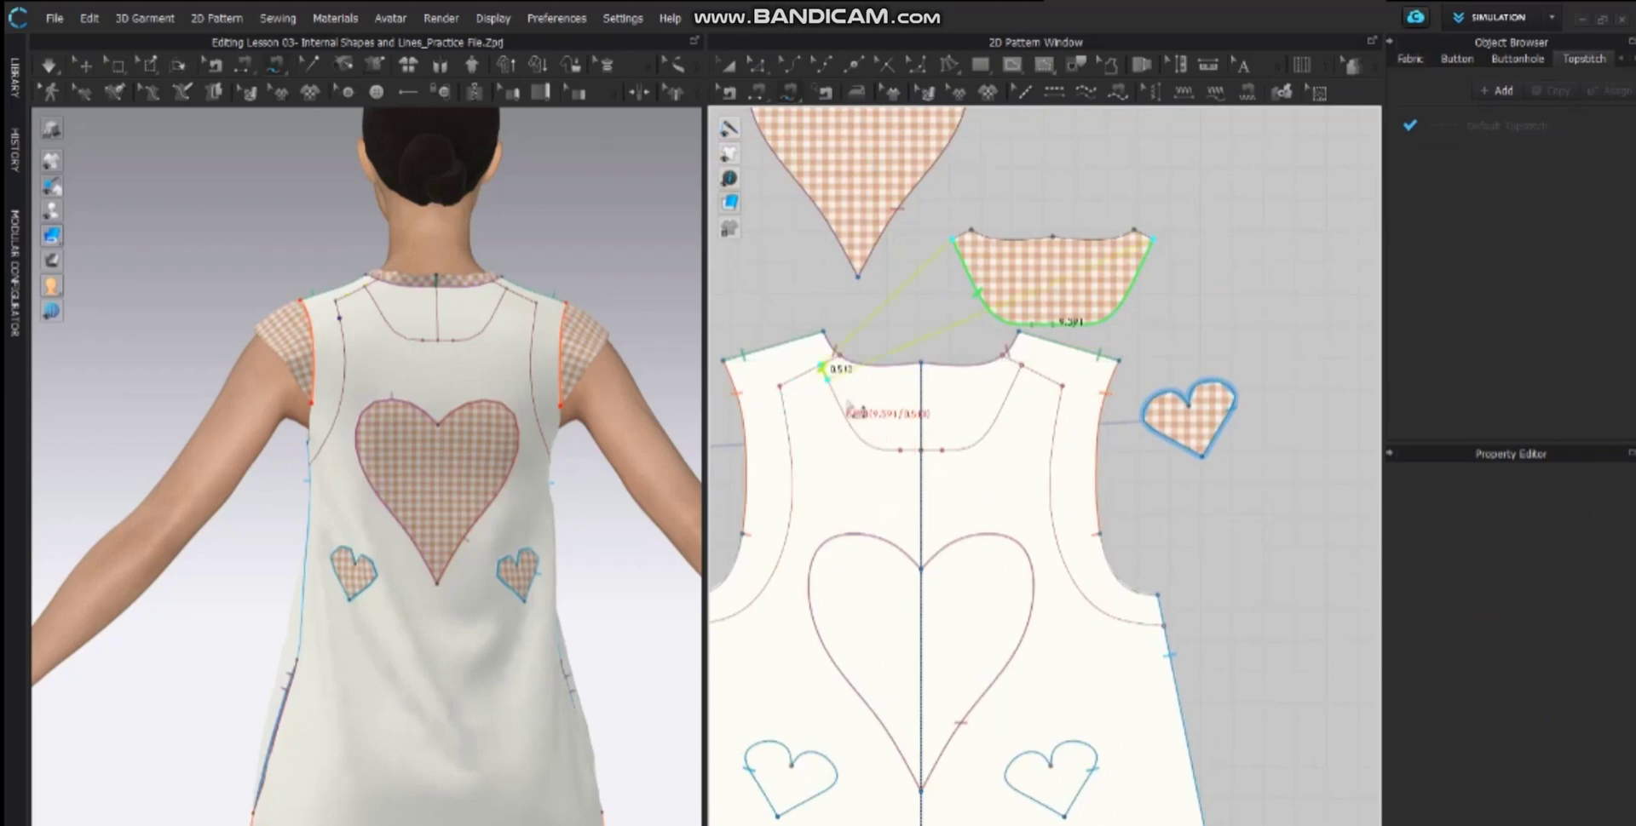
{"action": "left_click", "coordinate": [922, 452]}
{"action": "left_click", "coordinate": [922, 452]}
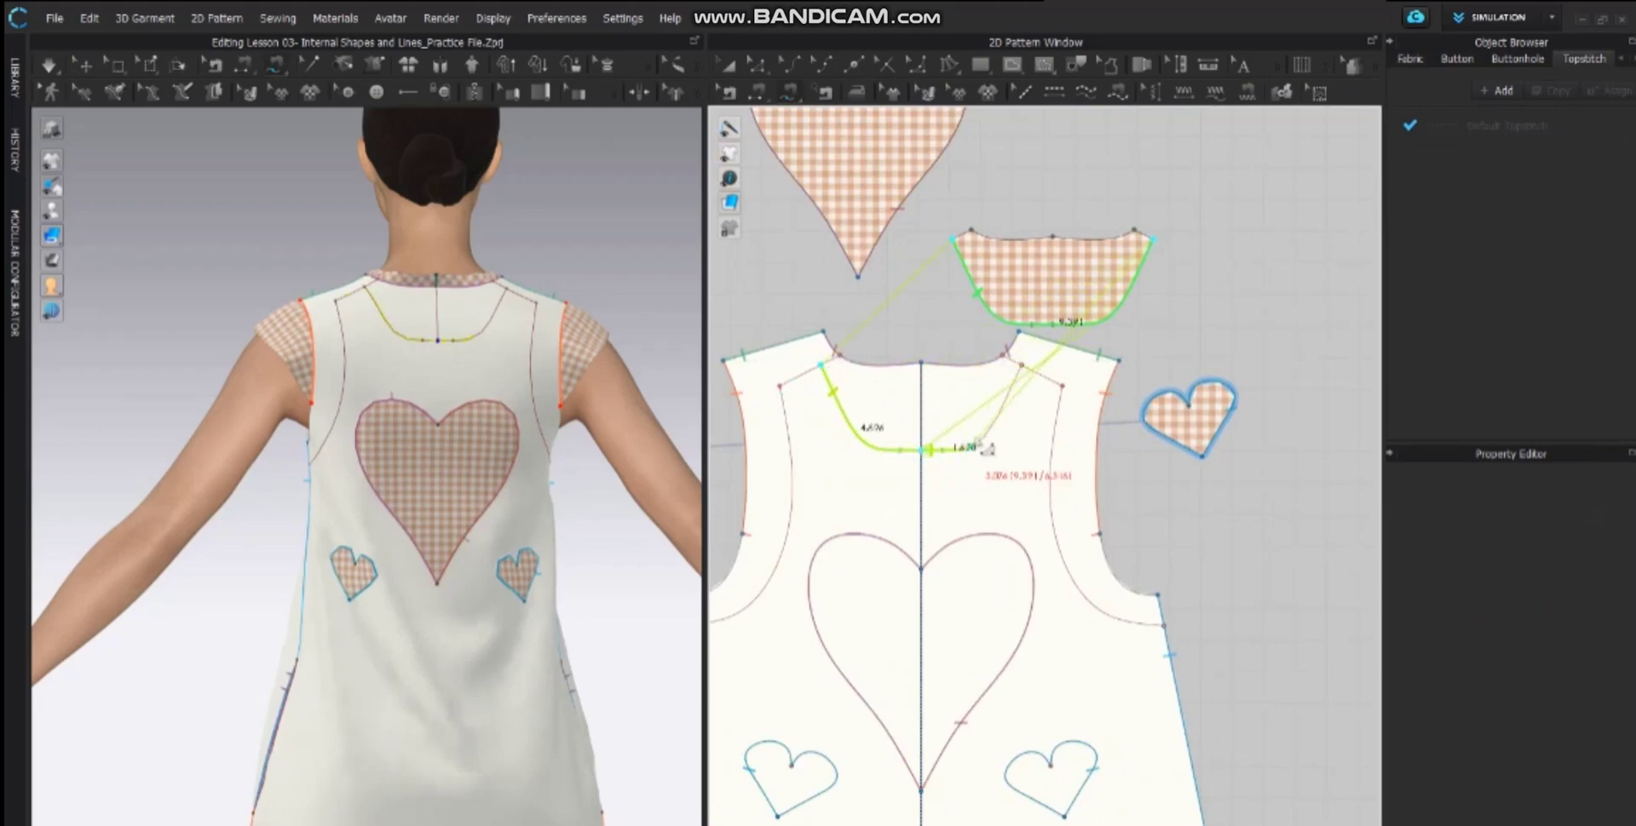
{"action": "left_click", "coordinate": [1033, 370]}
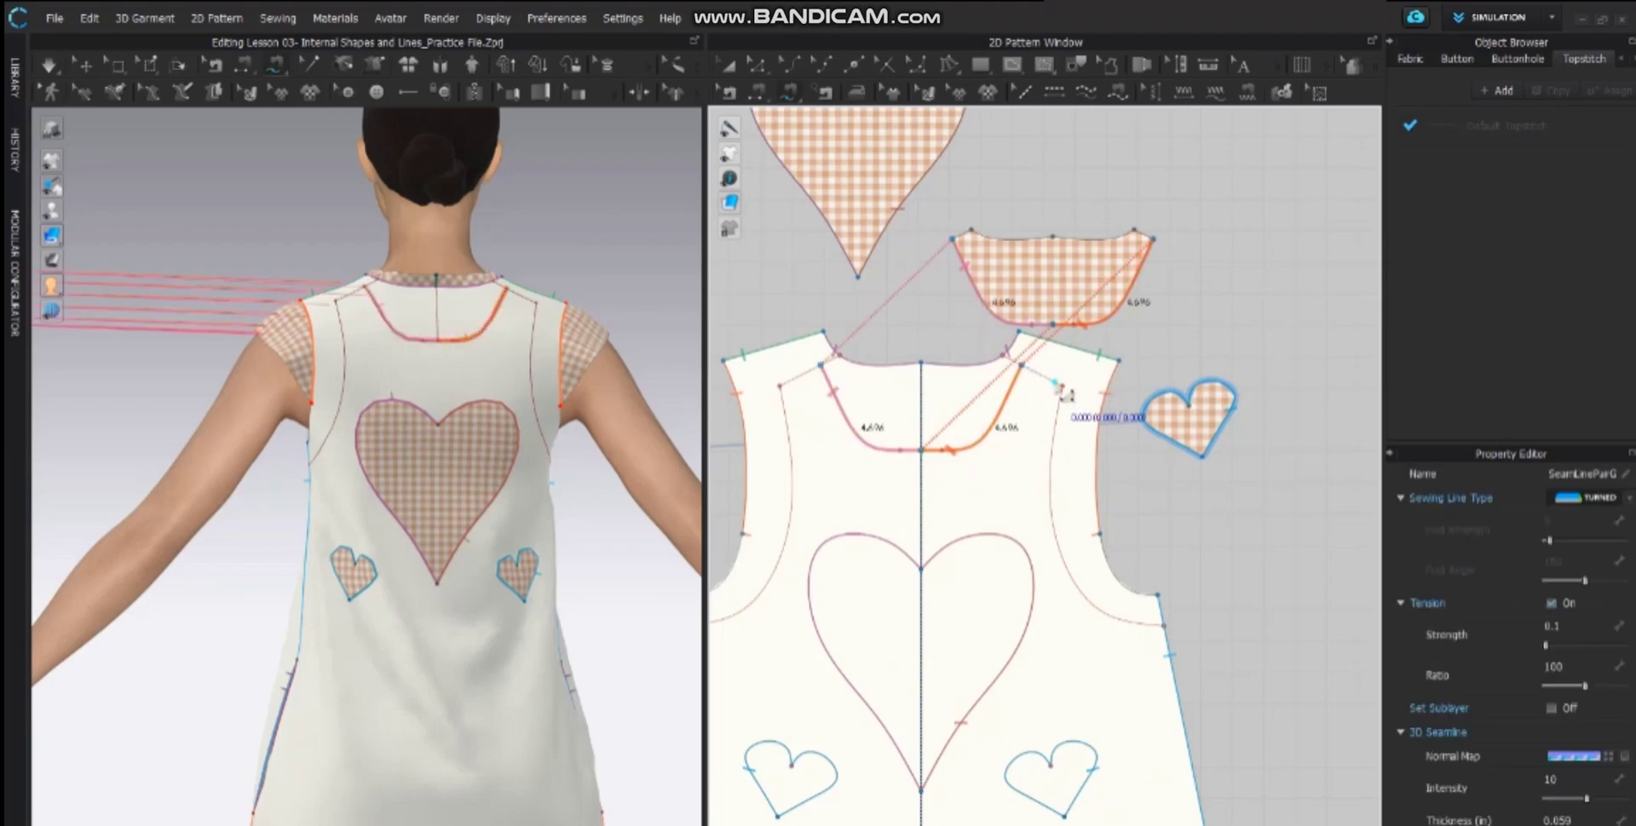
- Sew the yoke's two short shoulder edges and its neckline edge to the matching segments of the back bodice
{"action": "left_click", "coordinate": [839, 361]}
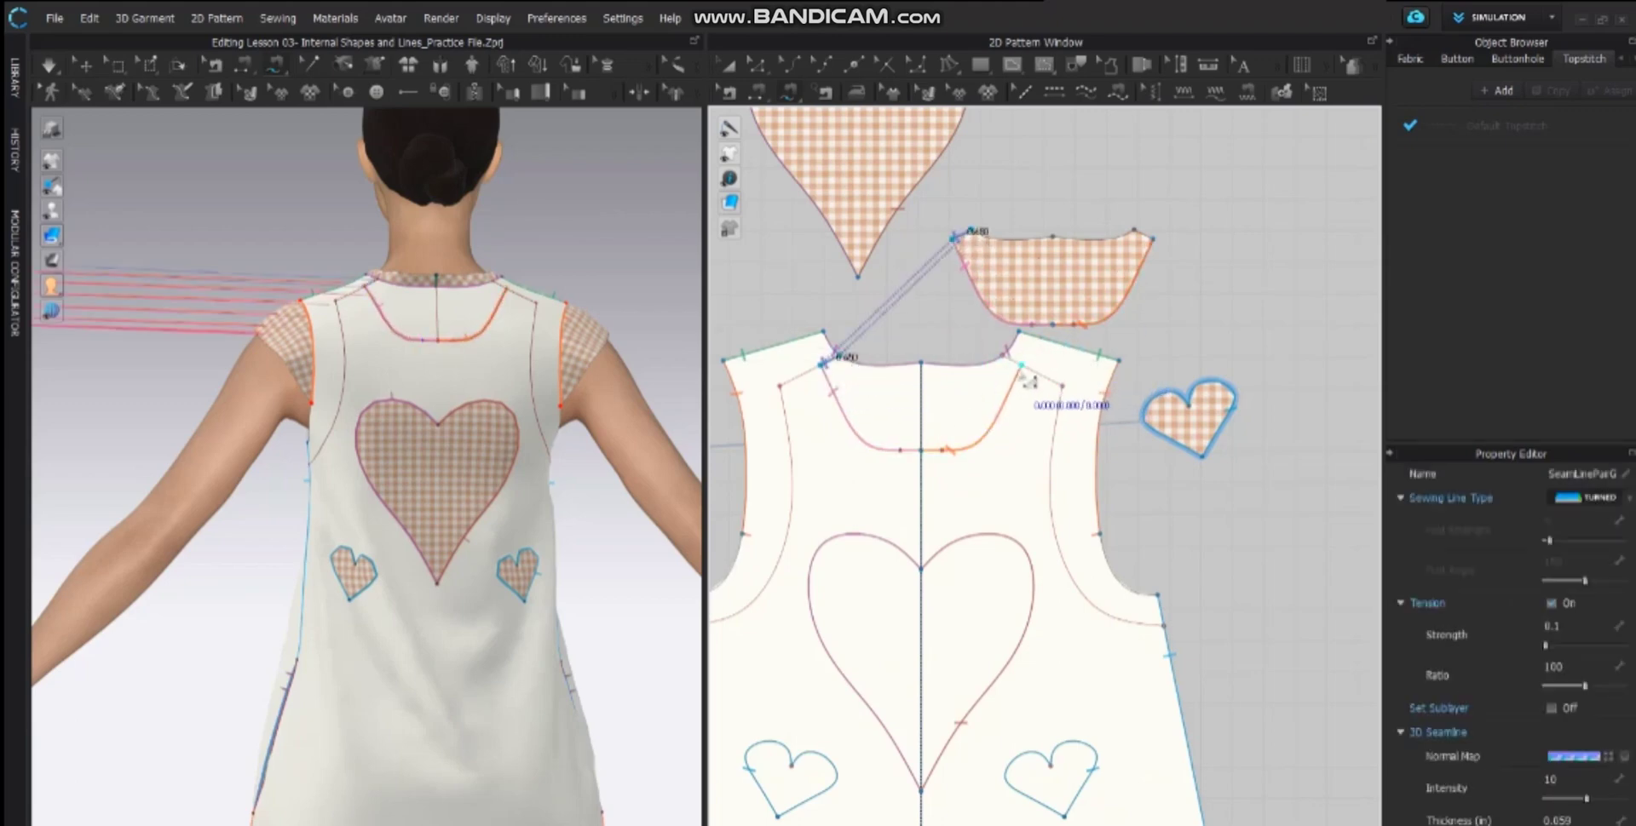
{"action": "left_click", "coordinate": [1021, 368]}
{"action": "left_click", "coordinate": [1005, 356]}
{"action": "left_click", "coordinate": [1153, 241]}
{"action": "left_click", "coordinate": [1135, 231]}
{"action": "left_click", "coordinate": [971, 232]}
{"action": "left_click", "coordinate": [1134, 231]}
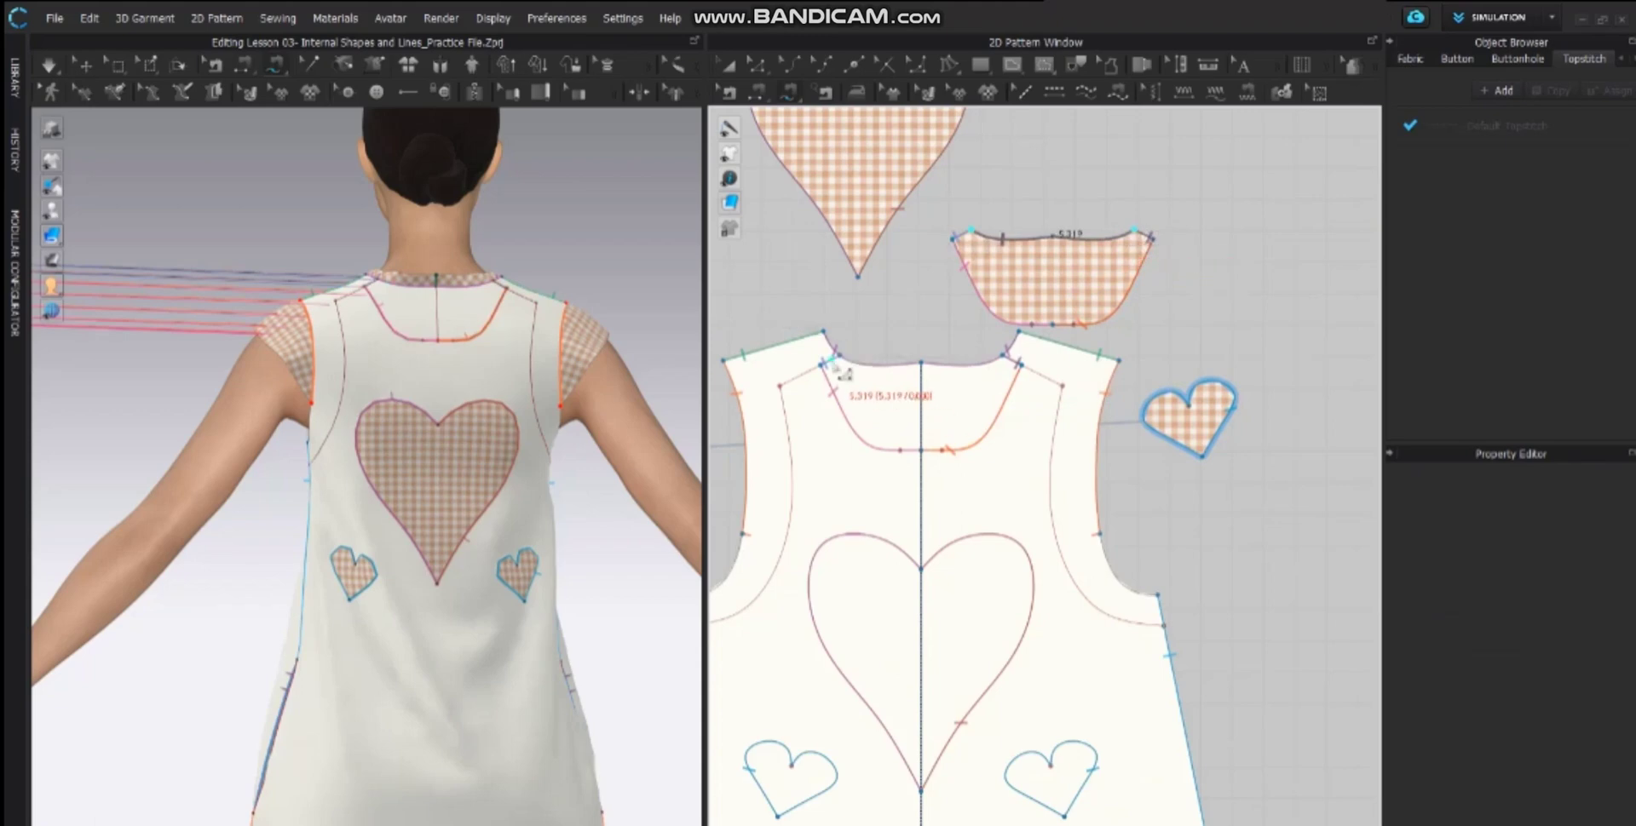
{"action": "left_click", "coordinate": [1008, 359]}
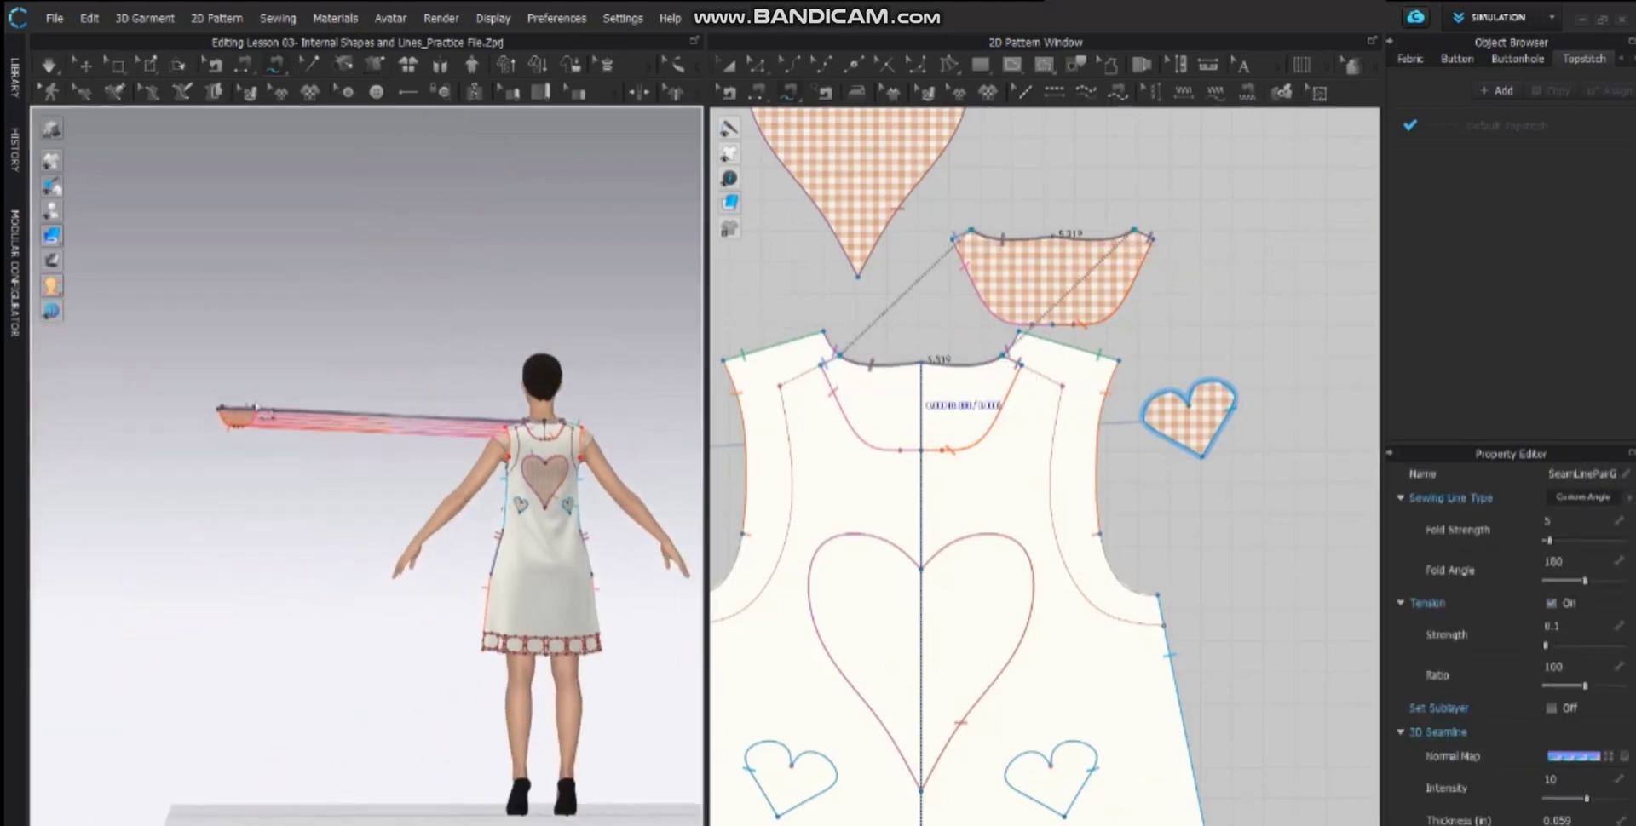
- Superimpose the yoke piece over the back of the garment on the avatar
{"action": "left_click", "coordinate": [83, 63]}
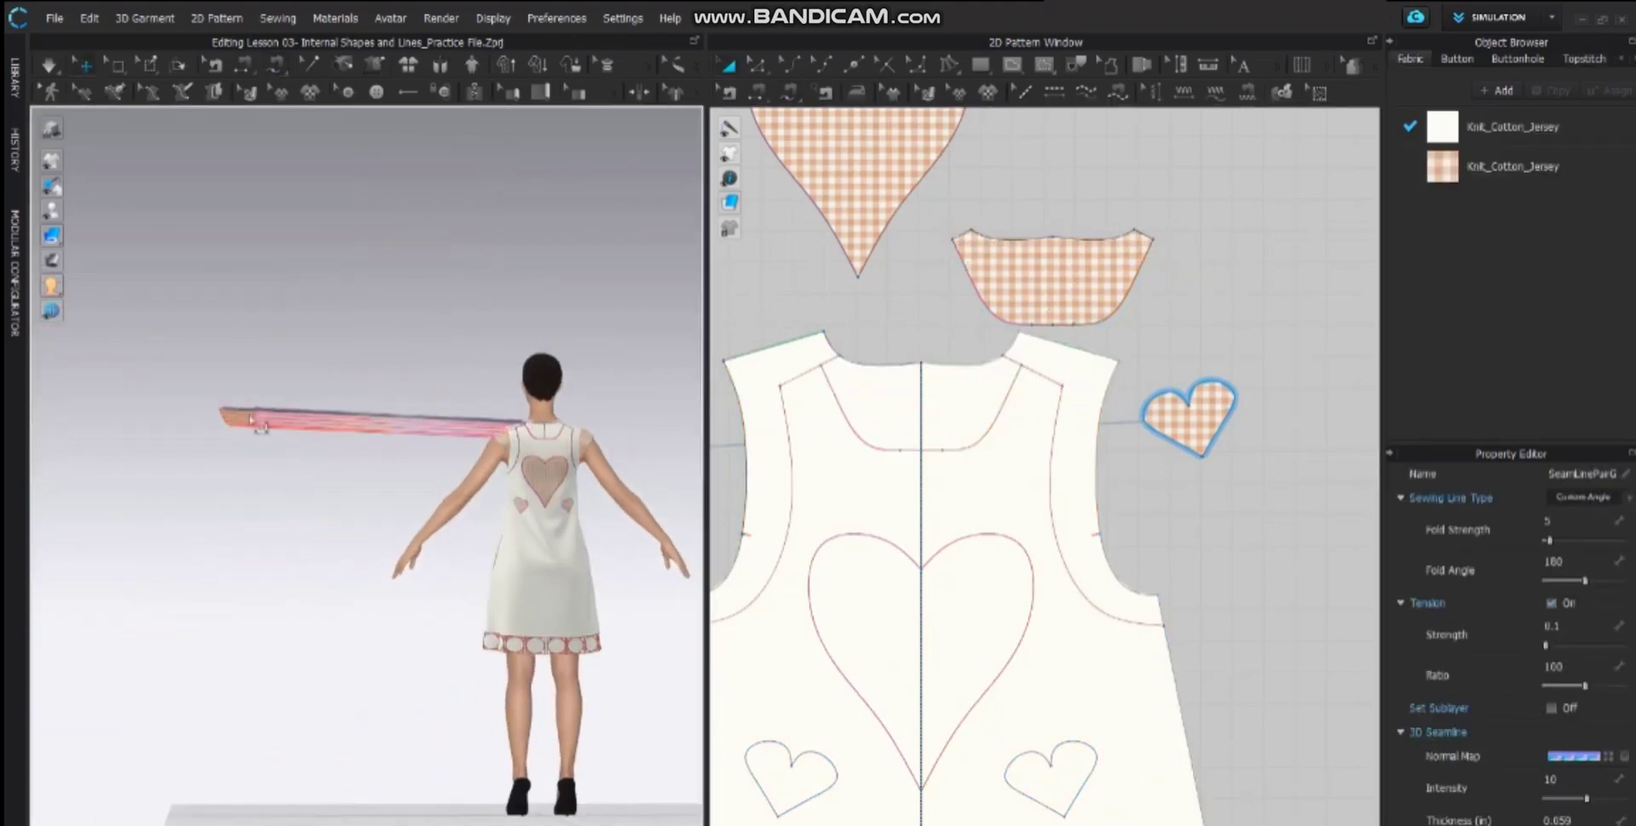
{"action": "right_click", "coordinate": [252, 419]}
{"action": "left_click", "coordinate": [290, 485]}
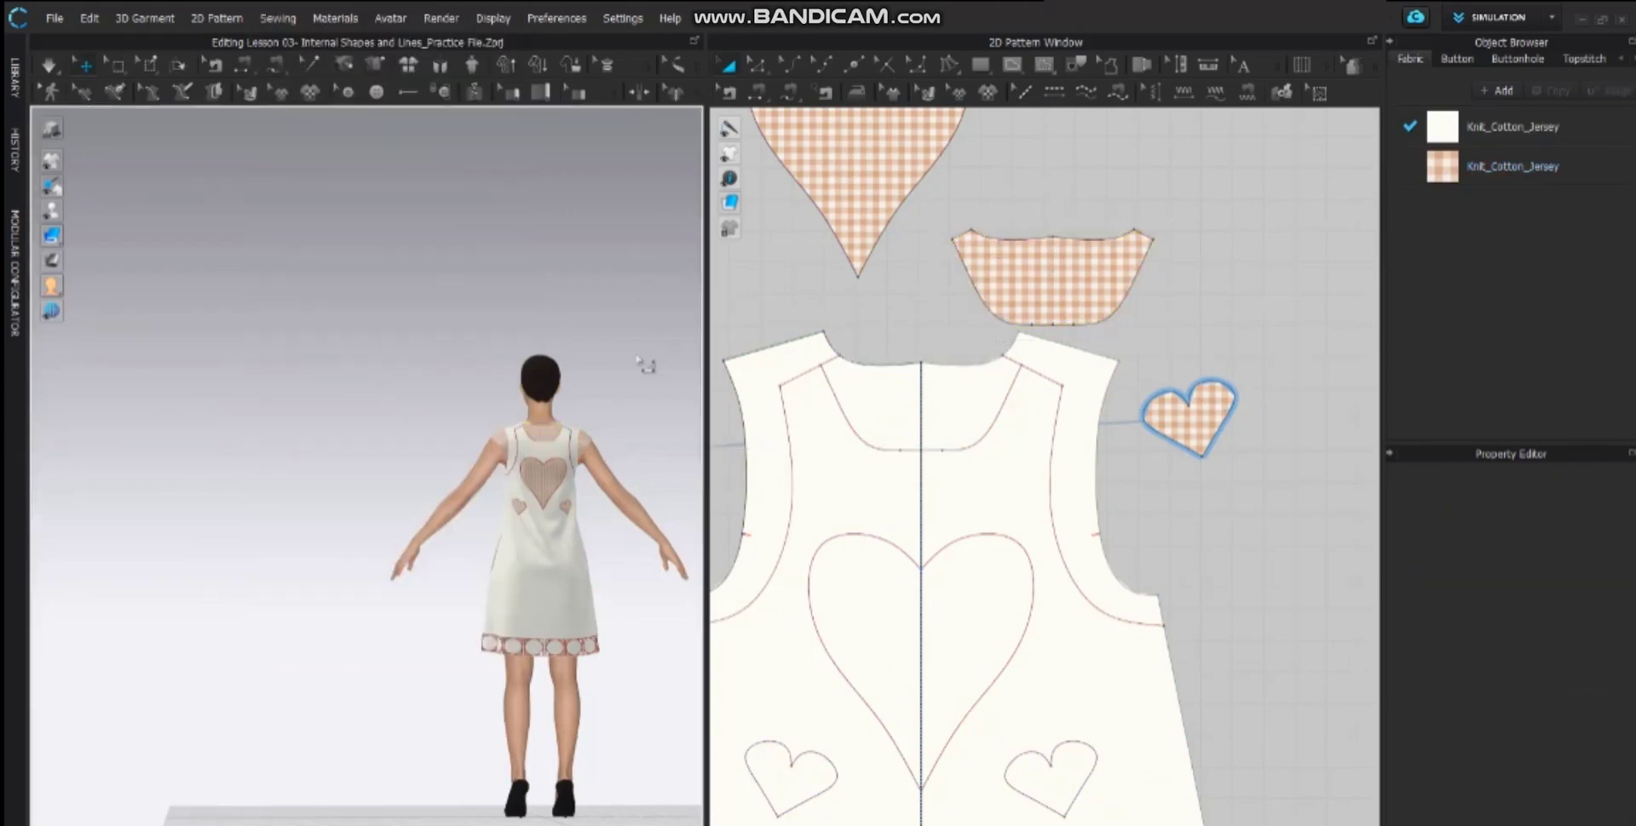
- Select the lines enclosing the back bodice's armhole band and clone them as a separate pattern piece beside the large heart
{"action": "scroll", "coordinate": [638, 359], "scroll_direction": "up", "scroll_amount": 3}
{"action": "middle_click_drag", "start_coordinate": [638, 358], "coordinate": [503, 315]}
{"action": "scroll", "coordinate": [503, 315], "scroll_direction": "up", "scroll_amount": 1}
{"action": "right_click_drag", "start_coordinate": [504, 315], "coordinate": [409, 349]}
{"action": "left_click", "coordinate": [929, 364]}
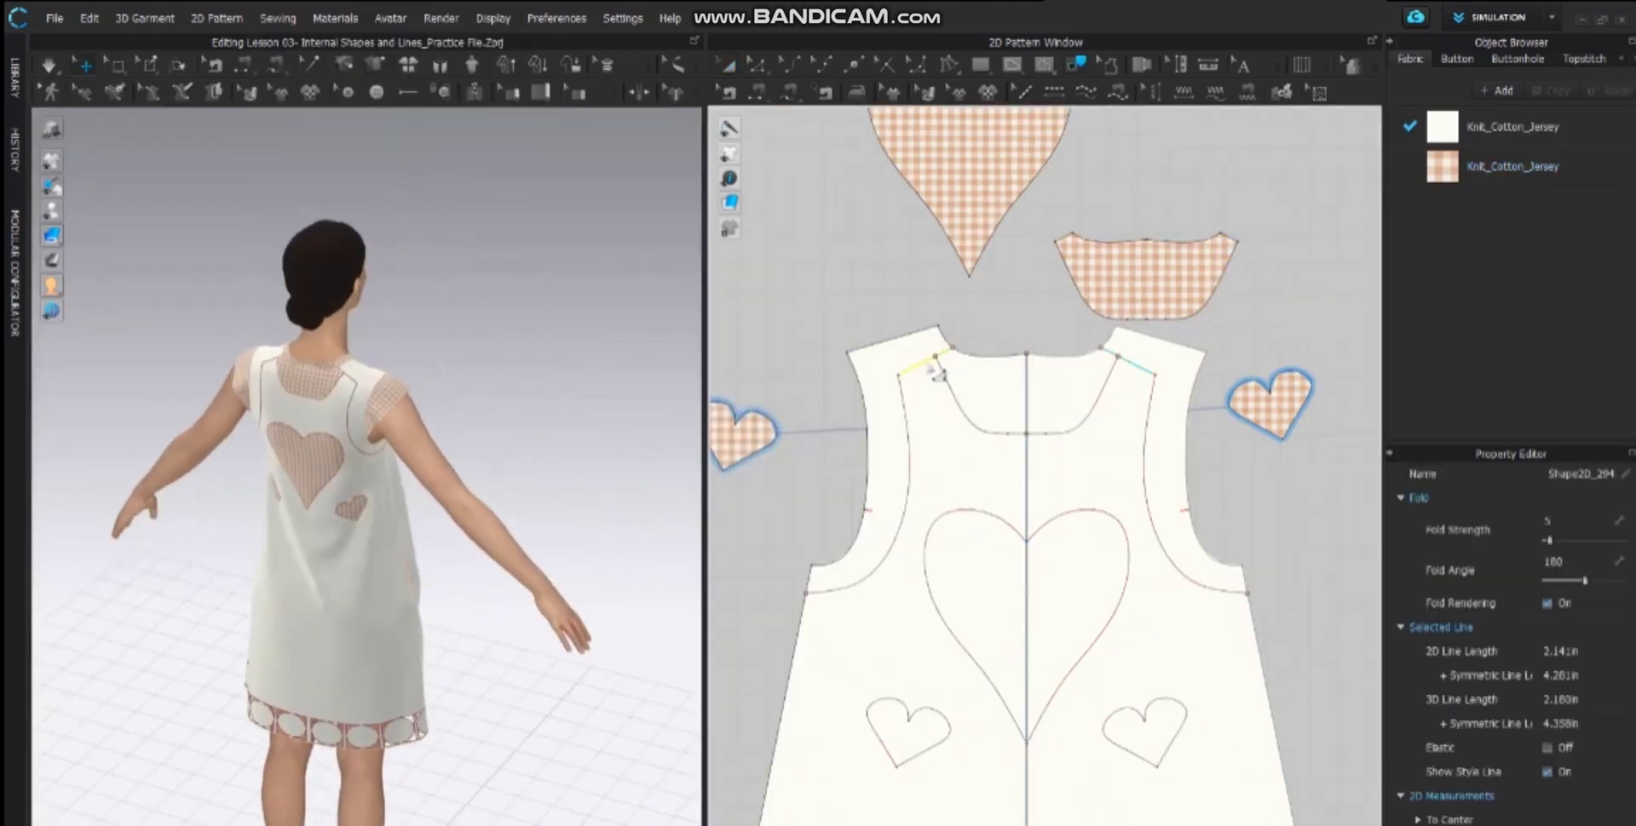
{"action": "left_click", "coordinate": [906, 402], "text": "shift"}
{"action": "left_click", "coordinate": [813, 592], "text": "shift"}
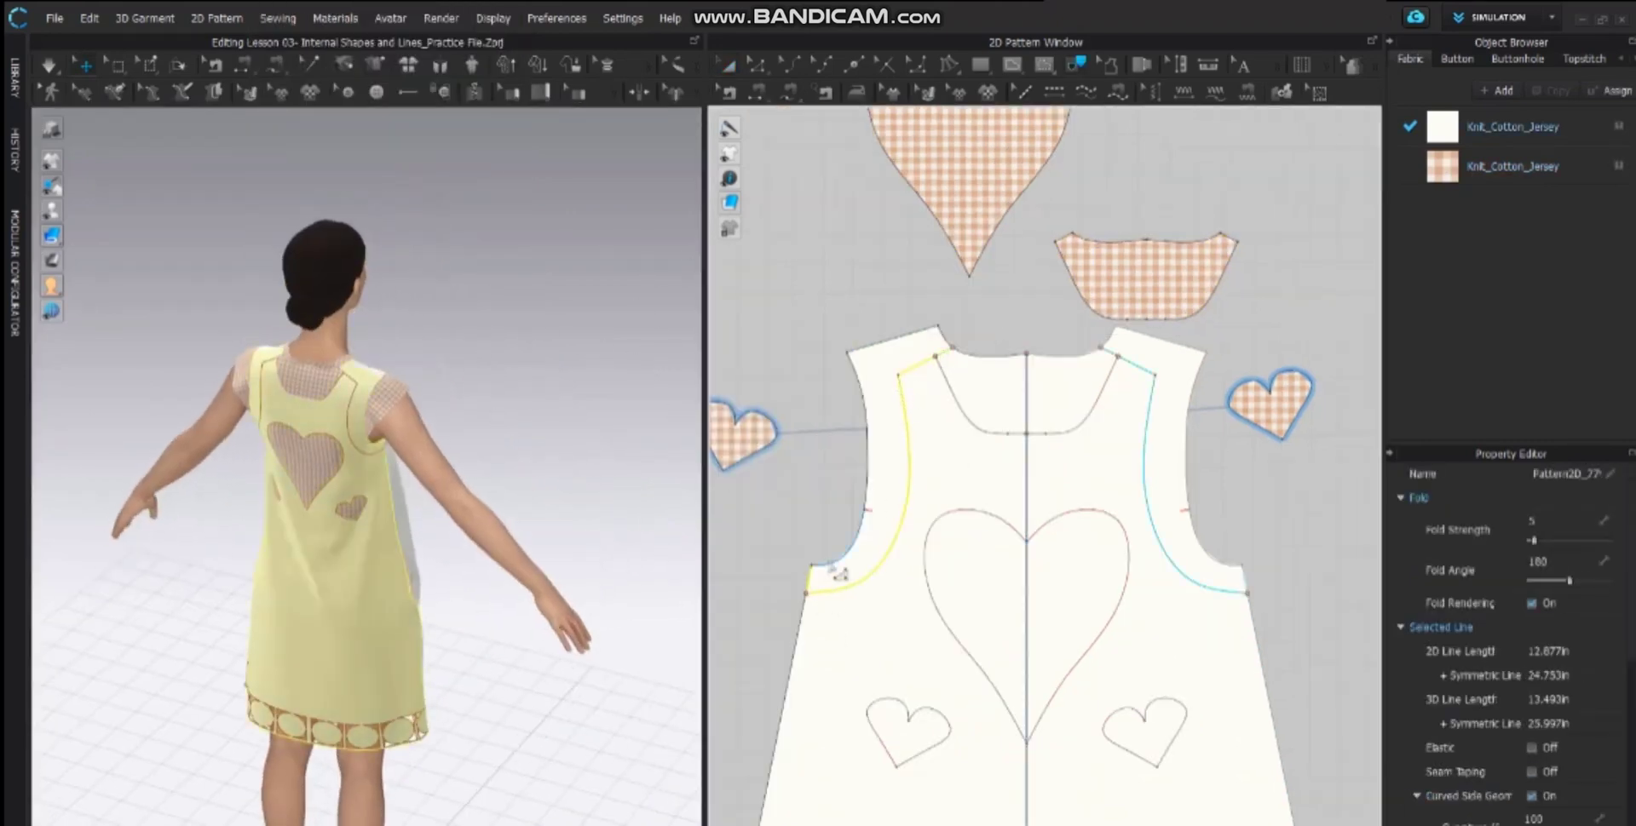
{"action": "left_click", "coordinate": [877, 356], "text": "shift"}
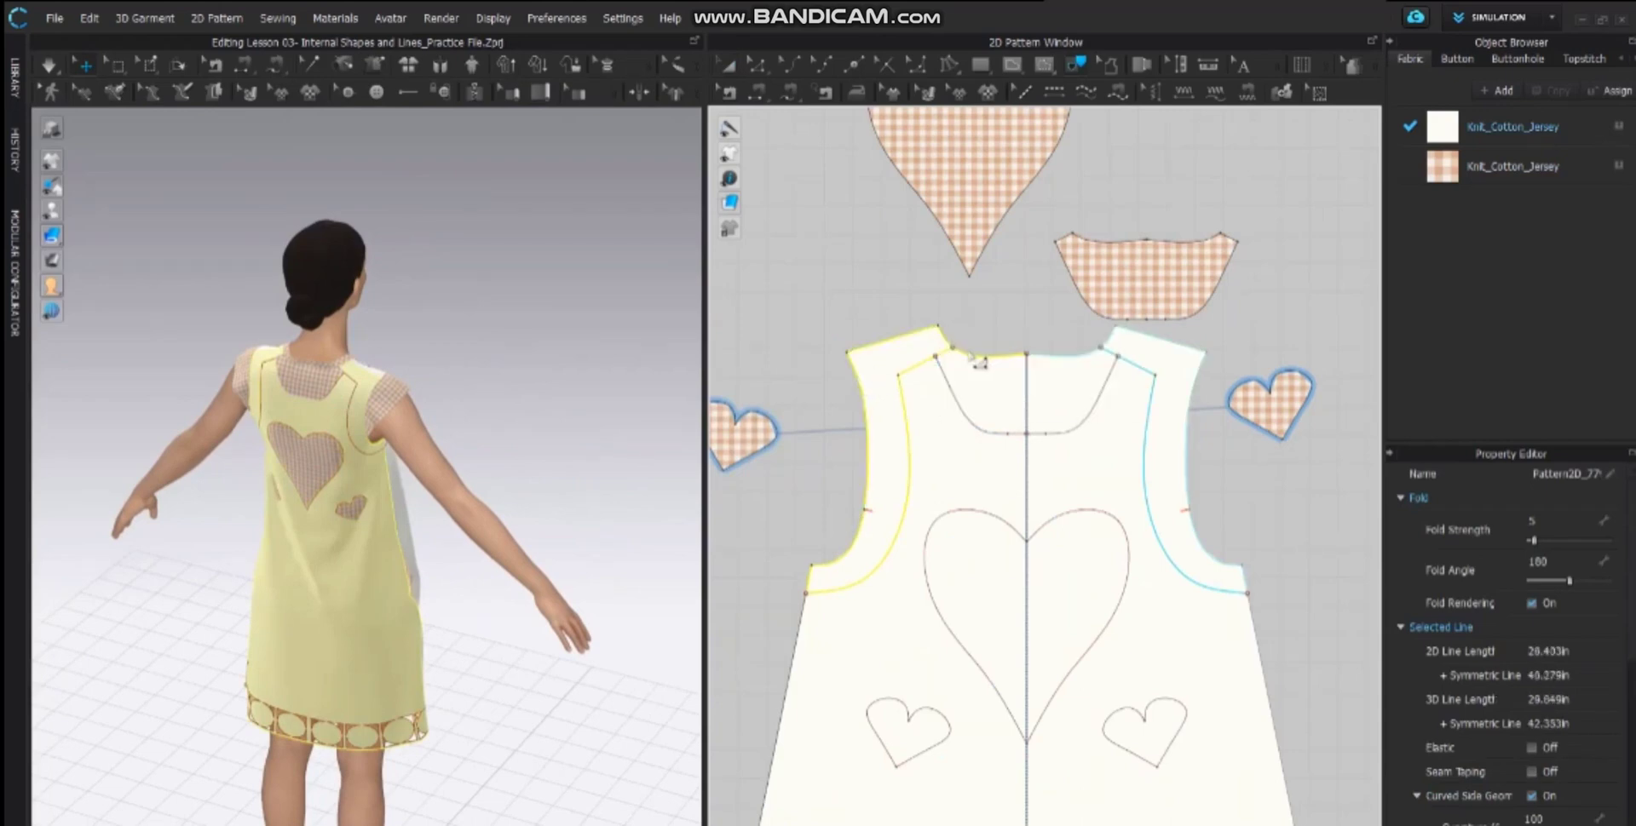
{"action": "right_click", "coordinate": [954, 346]}
{"action": "left_click", "coordinate": [867, 294]}
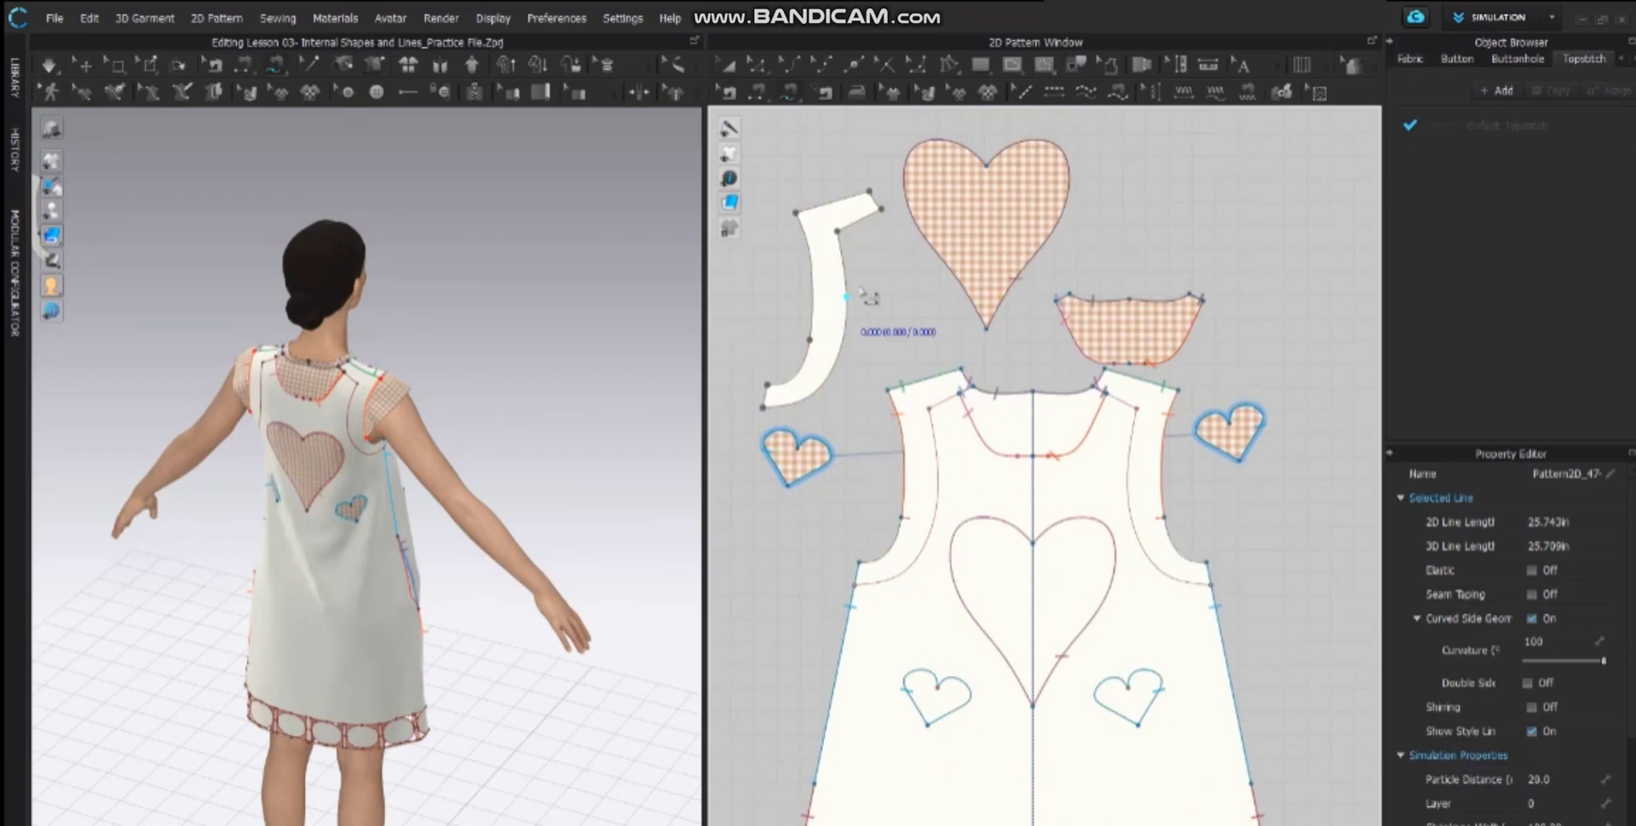
- Free-sew the armhole band's inner and outer edges to the matching lines on the back bodice
{"action": "left_click", "coordinate": [881, 208]}
{"action": "left_click", "coordinate": [762, 407]}
{"action": "left_click", "coordinate": [962, 392]}
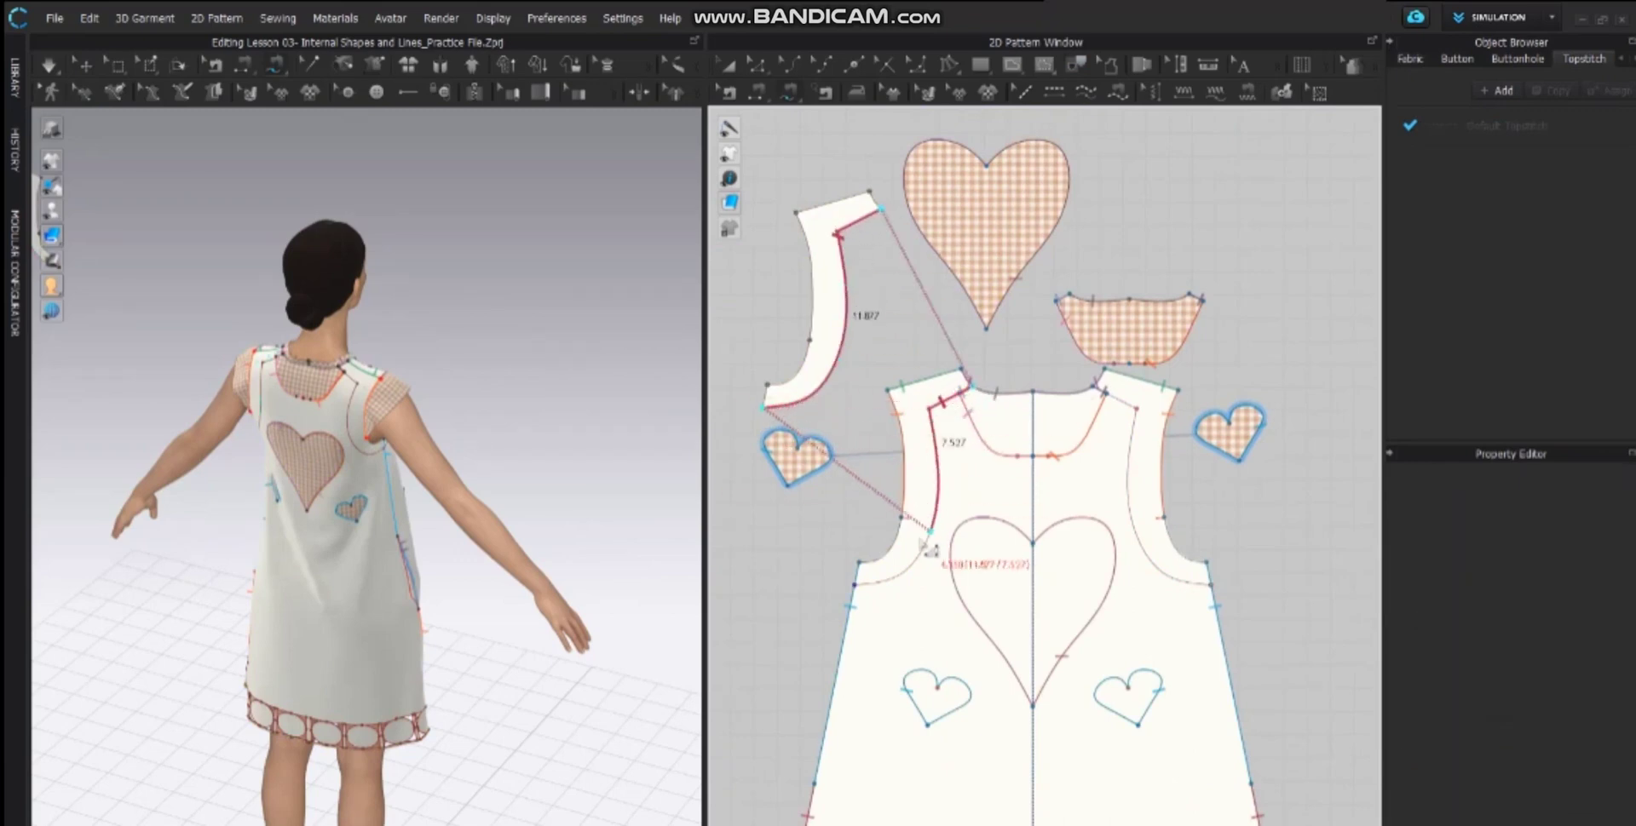
{"action": "left_click", "coordinate": [857, 586]}
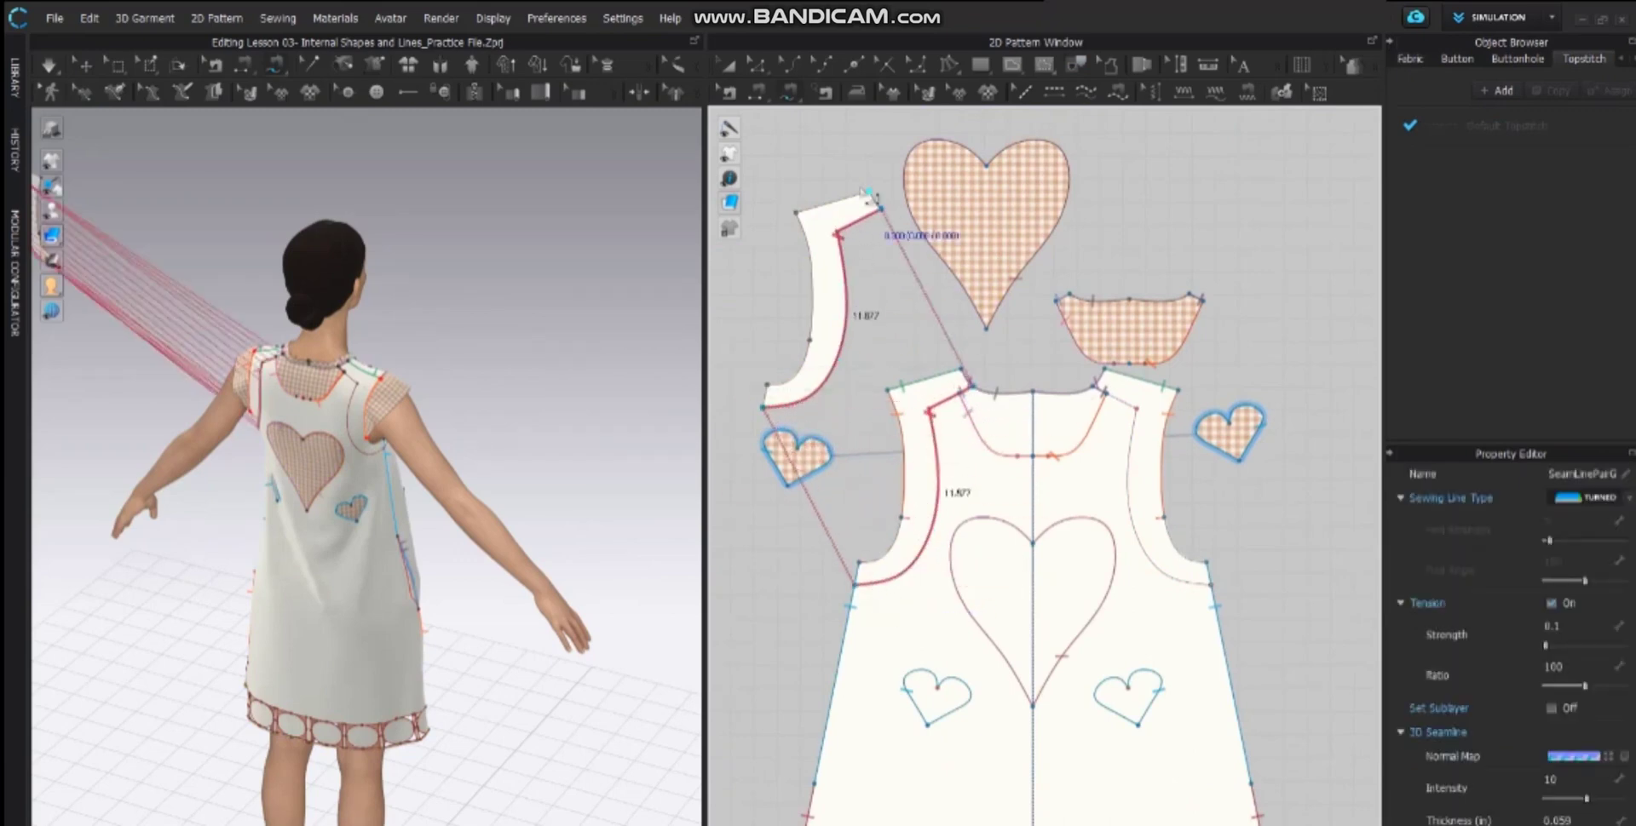
{"action": "left_click", "coordinate": [767, 385]}
{"action": "left_click", "coordinate": [856, 586]}
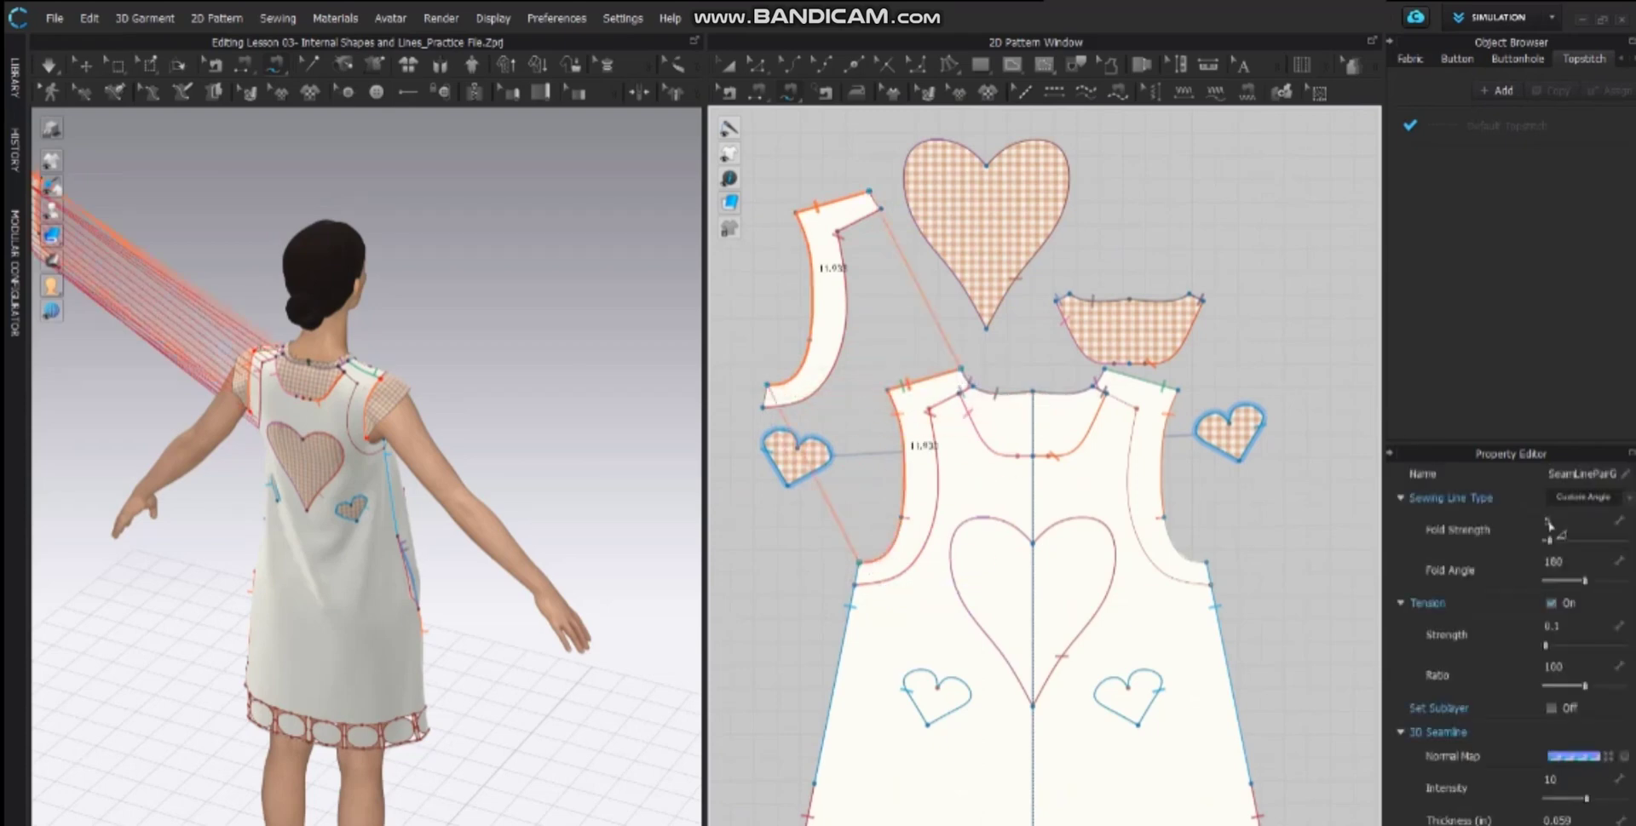
- Assign the gingham Knit_Cotton_Jersey fabric to the armhole band piece
{"action": "left_click", "coordinate": [727, 65]}
{"action": "left_click", "coordinate": [837, 214]}
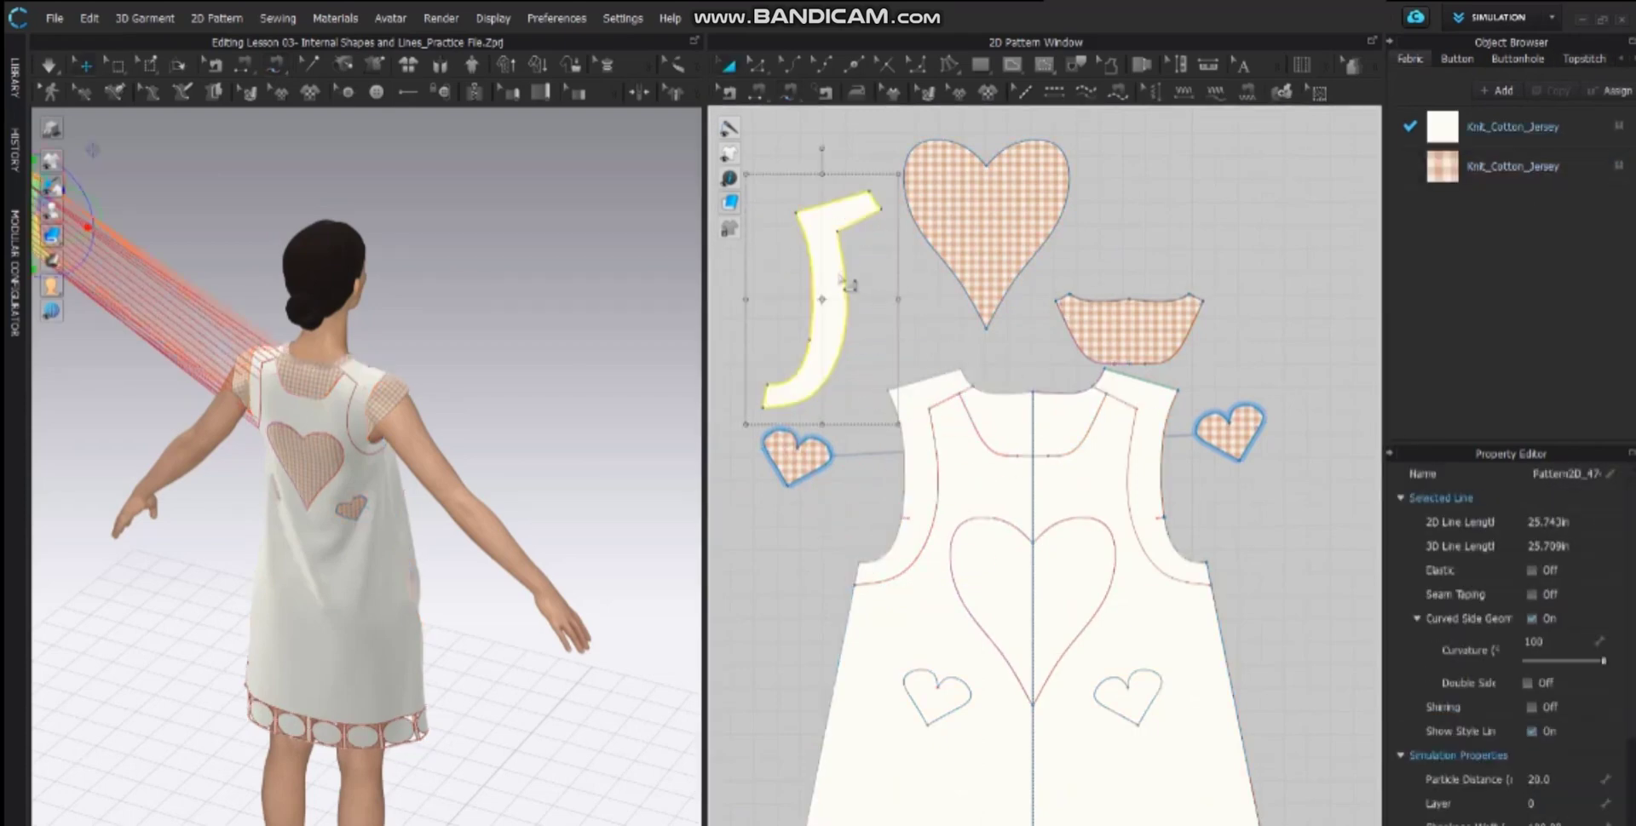
{"action": "scroll", "coordinate": [505, 309], "scroll_direction": "down", "scroll_amount": 3}
{"action": "mouse_move", "coordinate": [367, 298]}
{"action": "right_mouse_down"}
{"action": "mouse_move", "coordinate": [341, 299]}
{"action": "mouse_move", "coordinate": [396, 295]}
{"action": "right_mouse_up"}
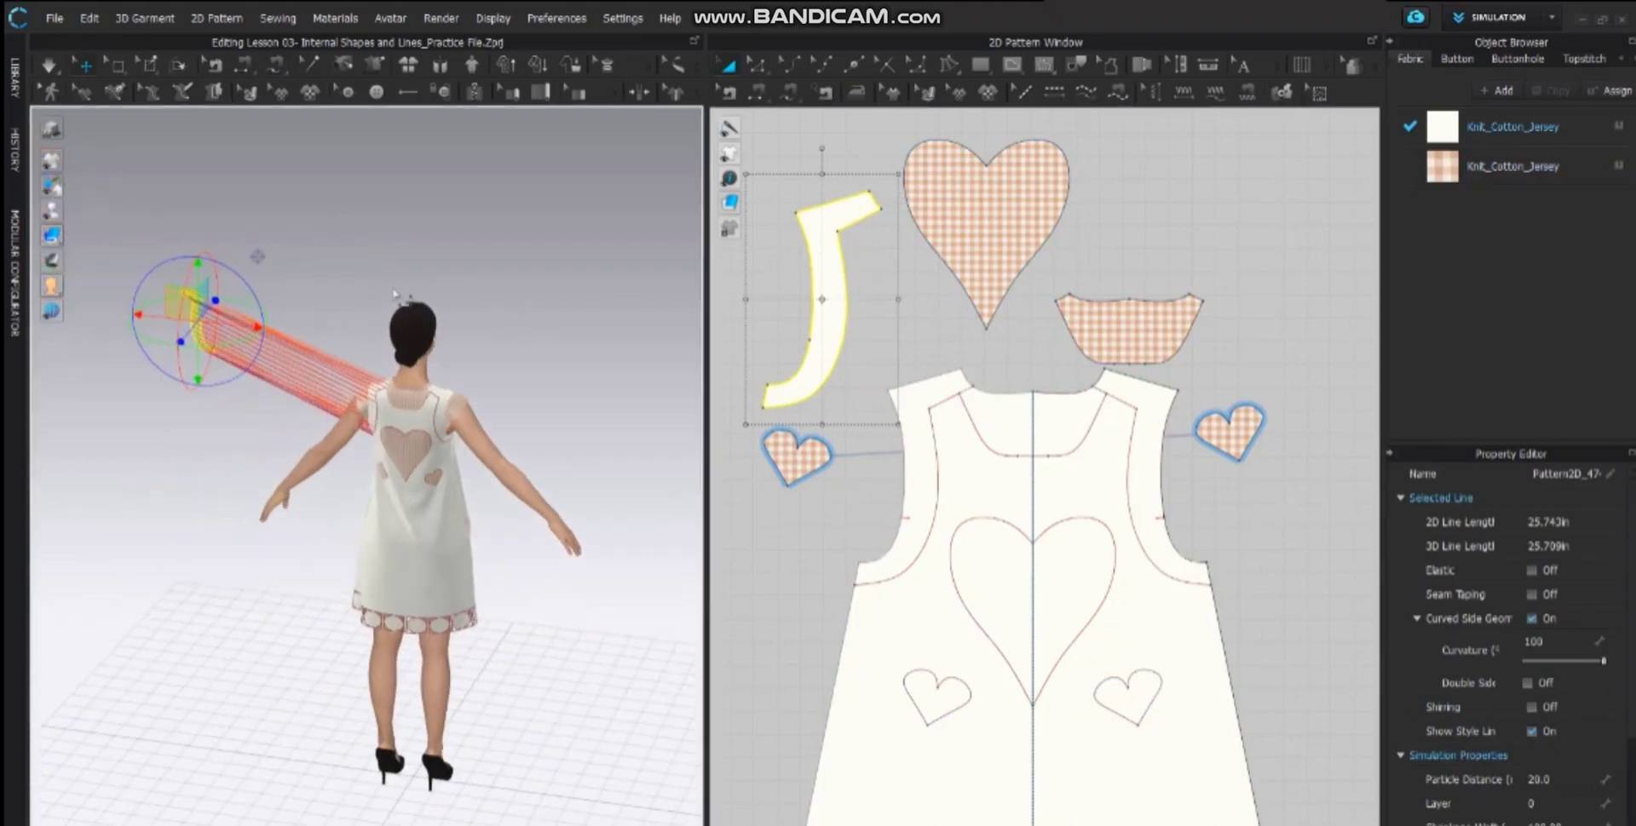
{"action": "left_click", "coordinate": [1619, 165]}
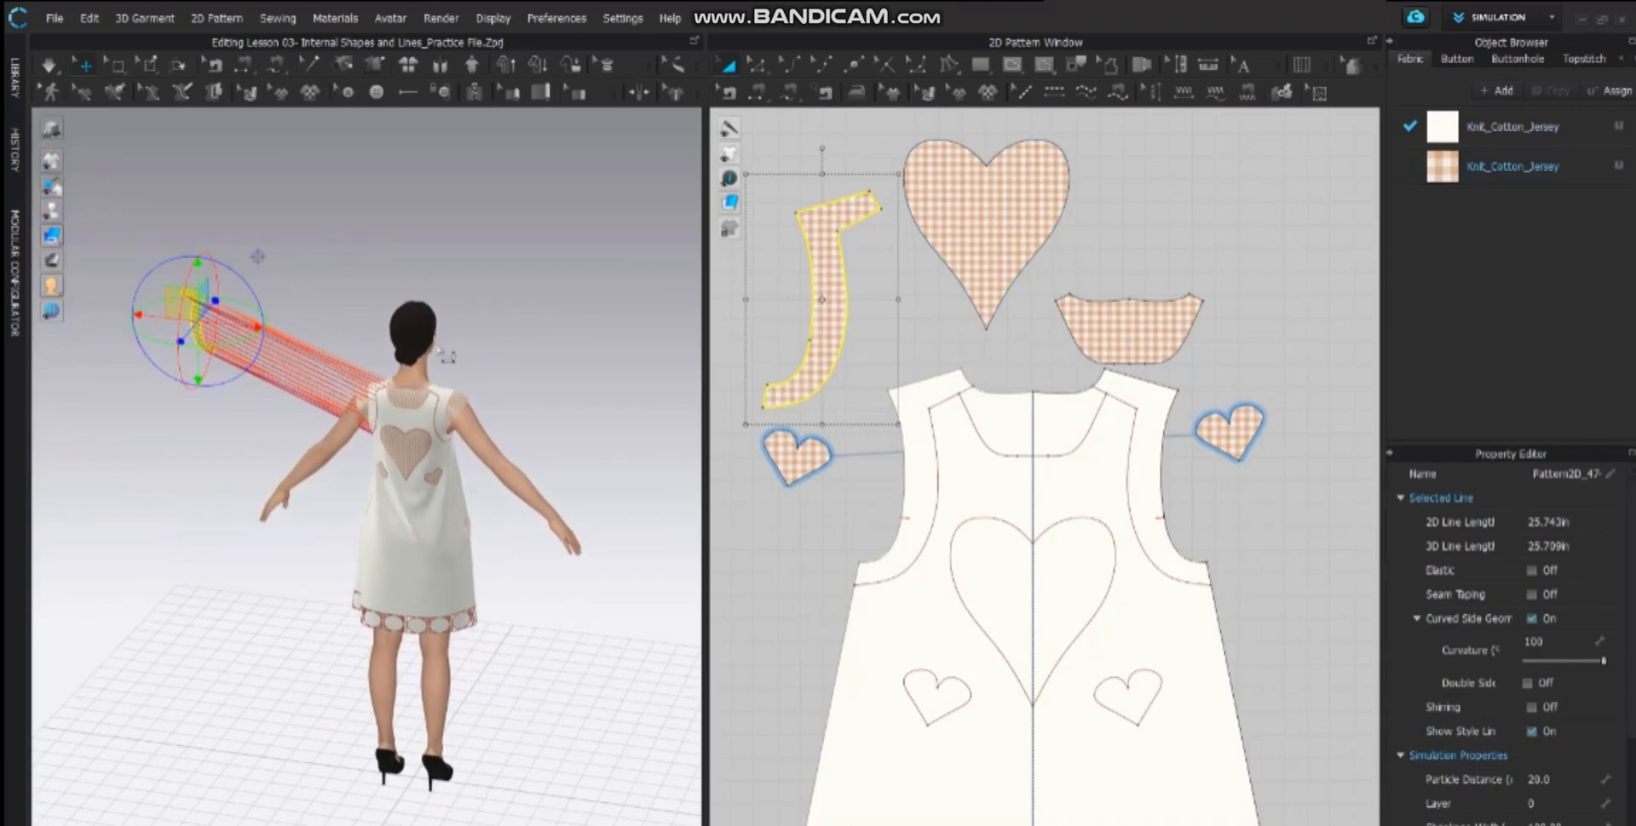
- Clone the armhole band as a Symmetric Pattern (with Sewing) and place the copy on the opposite side of the large heart
{"action": "scroll", "coordinate": [444, 355], "scroll_direction": "down", "scroll_amount": 2}
{"action": "right_click", "coordinate": [848, 253]}
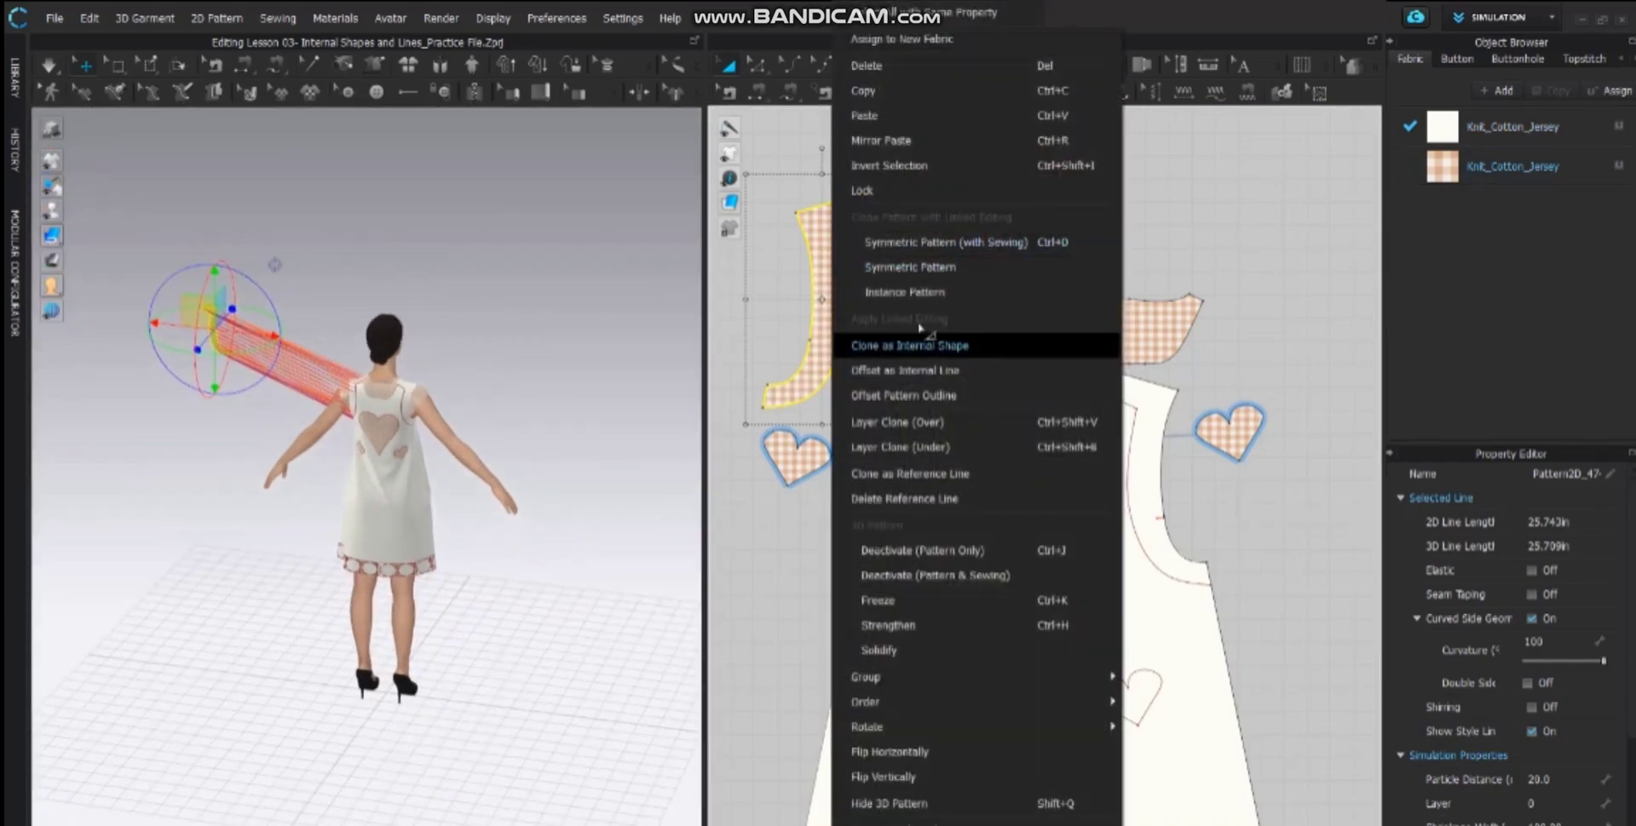
{"action": "left_click", "coordinate": [933, 235]}
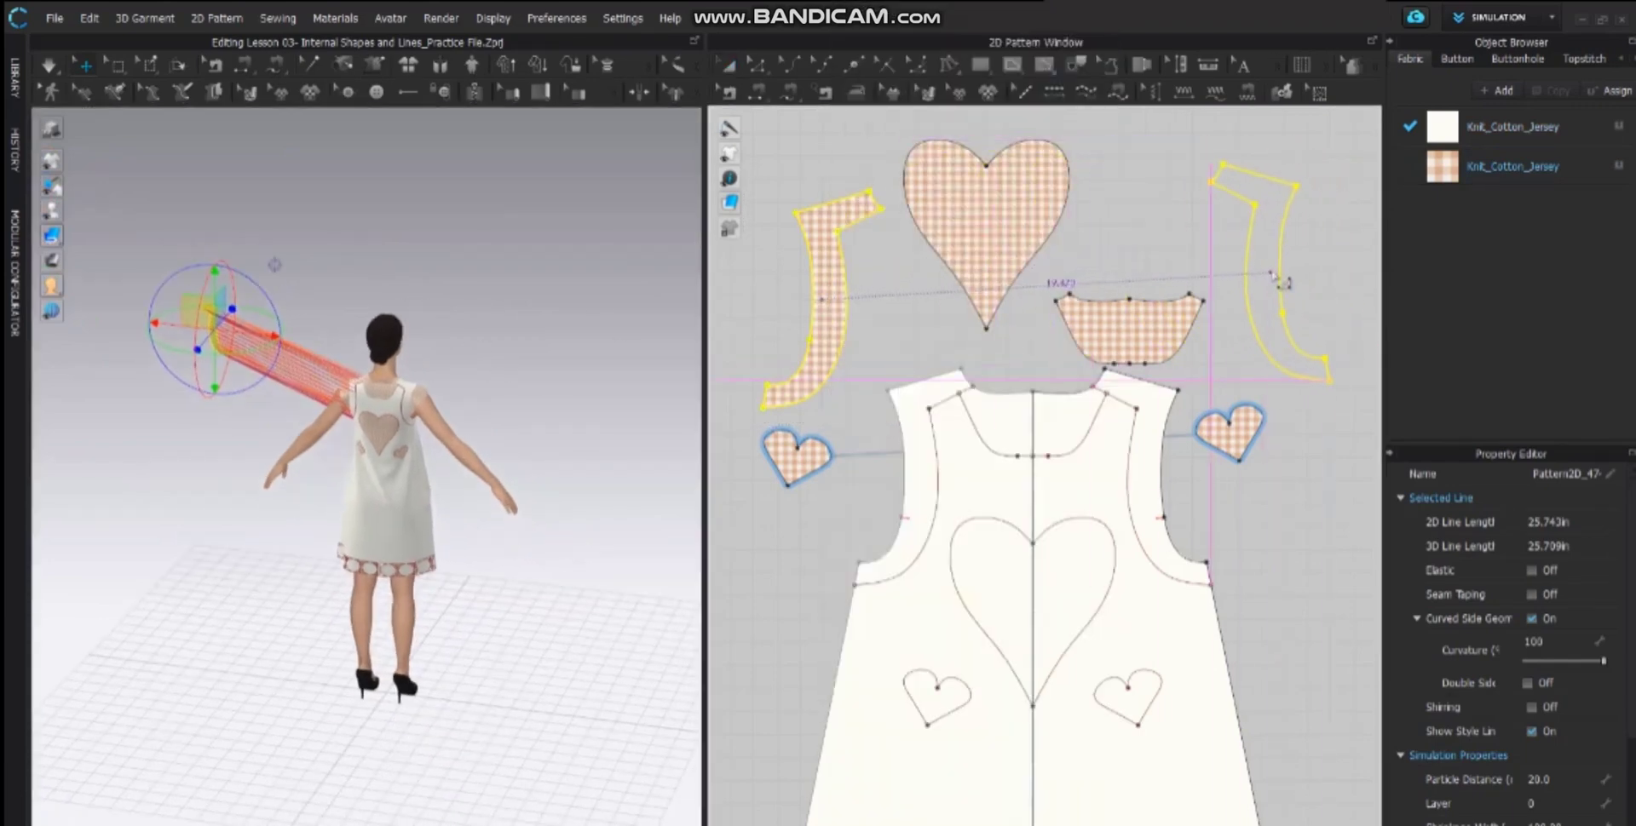
{"action": "left_click", "coordinate": [483, 325]}
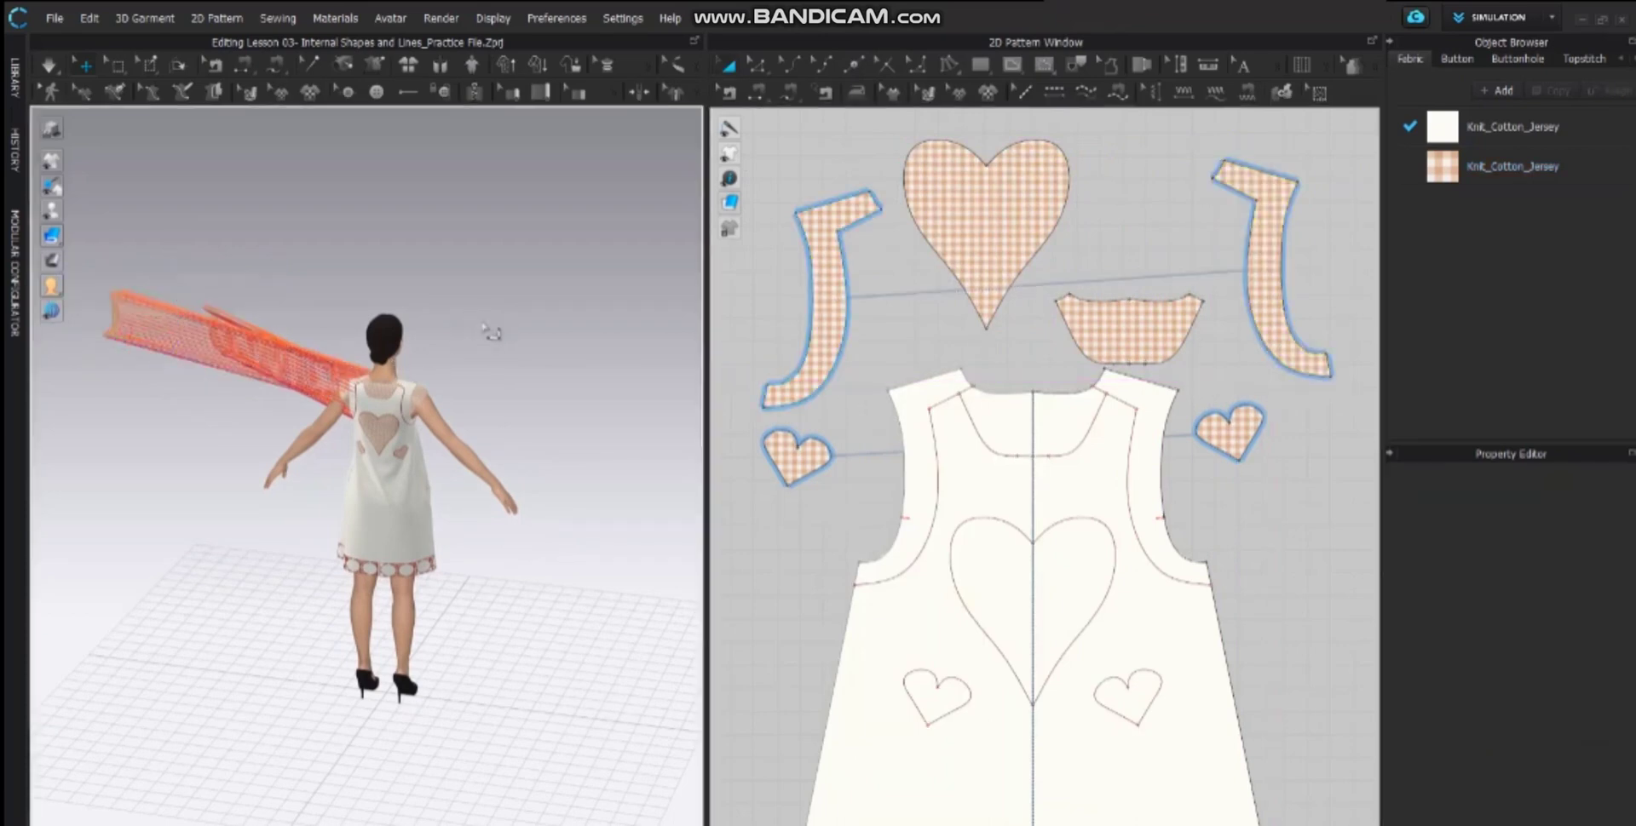
- Select both armhole bands and apply Superimpose (Over) to lay them onto the back of the garment
{"action": "right_click_drag", "start_coordinate": [413, 360], "coordinate": [468, 346]}
{"action": "left_click", "coordinate": [196, 336]}
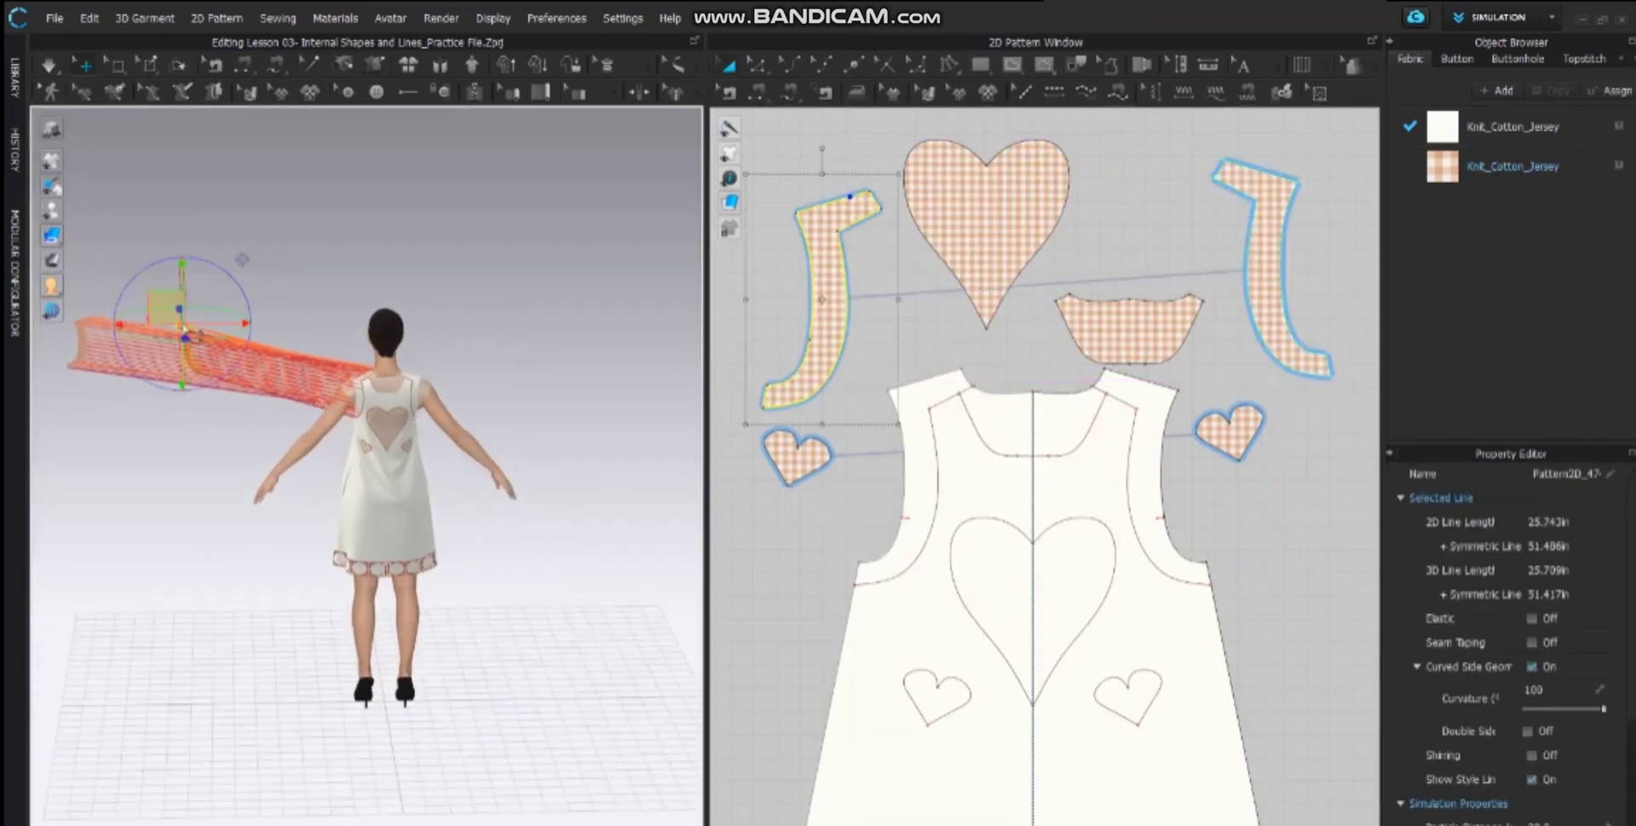
{"action": "left_click", "coordinate": [88, 331], "text": "shift"}
{"action": "right_click_drag", "start_coordinate": [87, 331], "coordinate": [84, 333]}
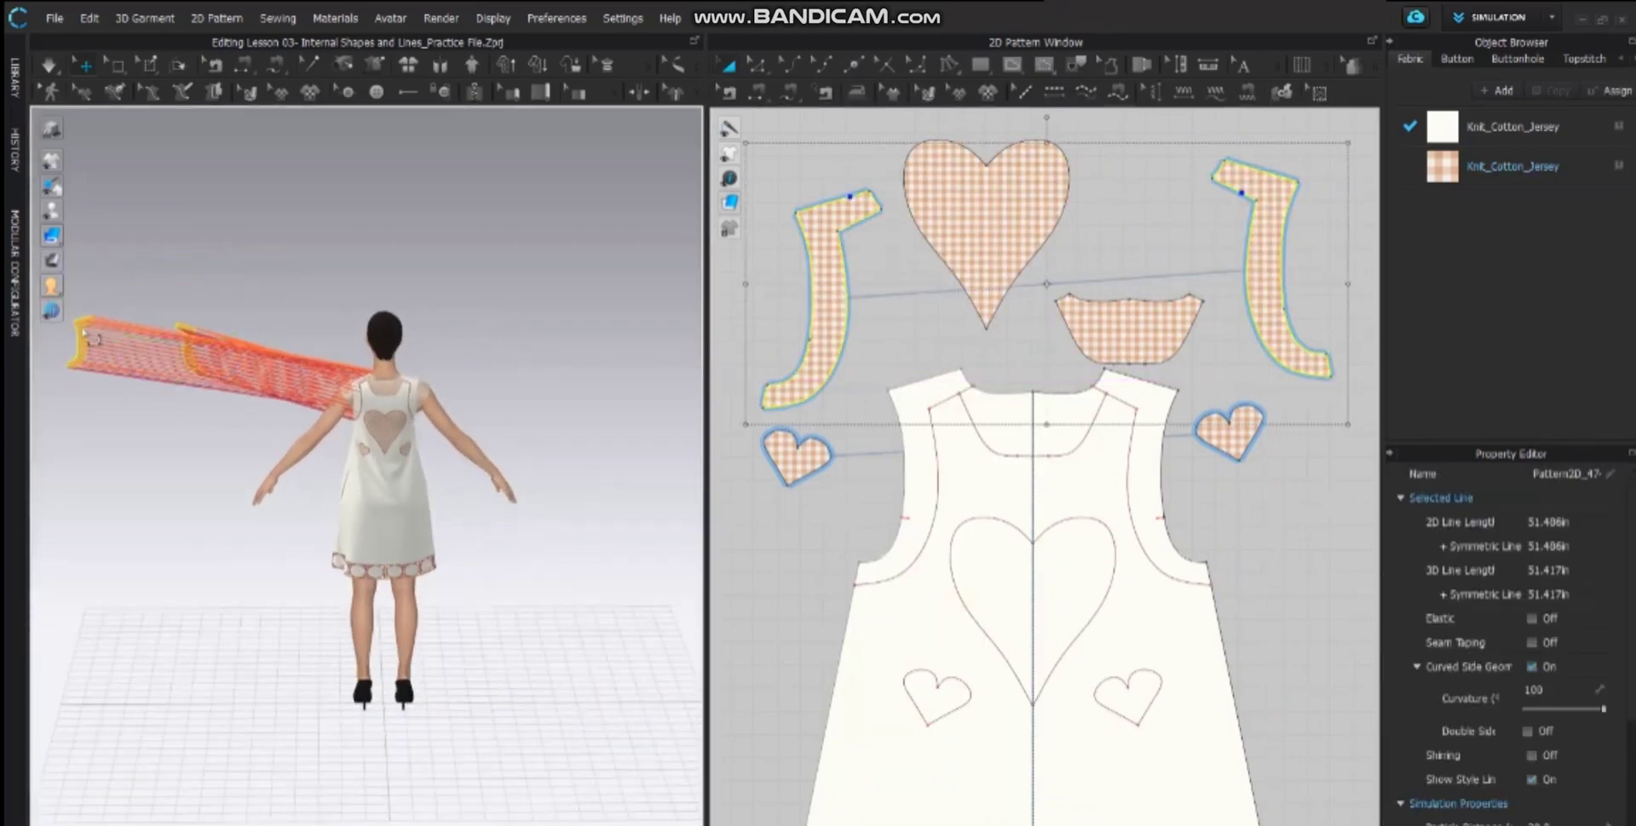
{"action": "right_click", "coordinate": [83, 334]}
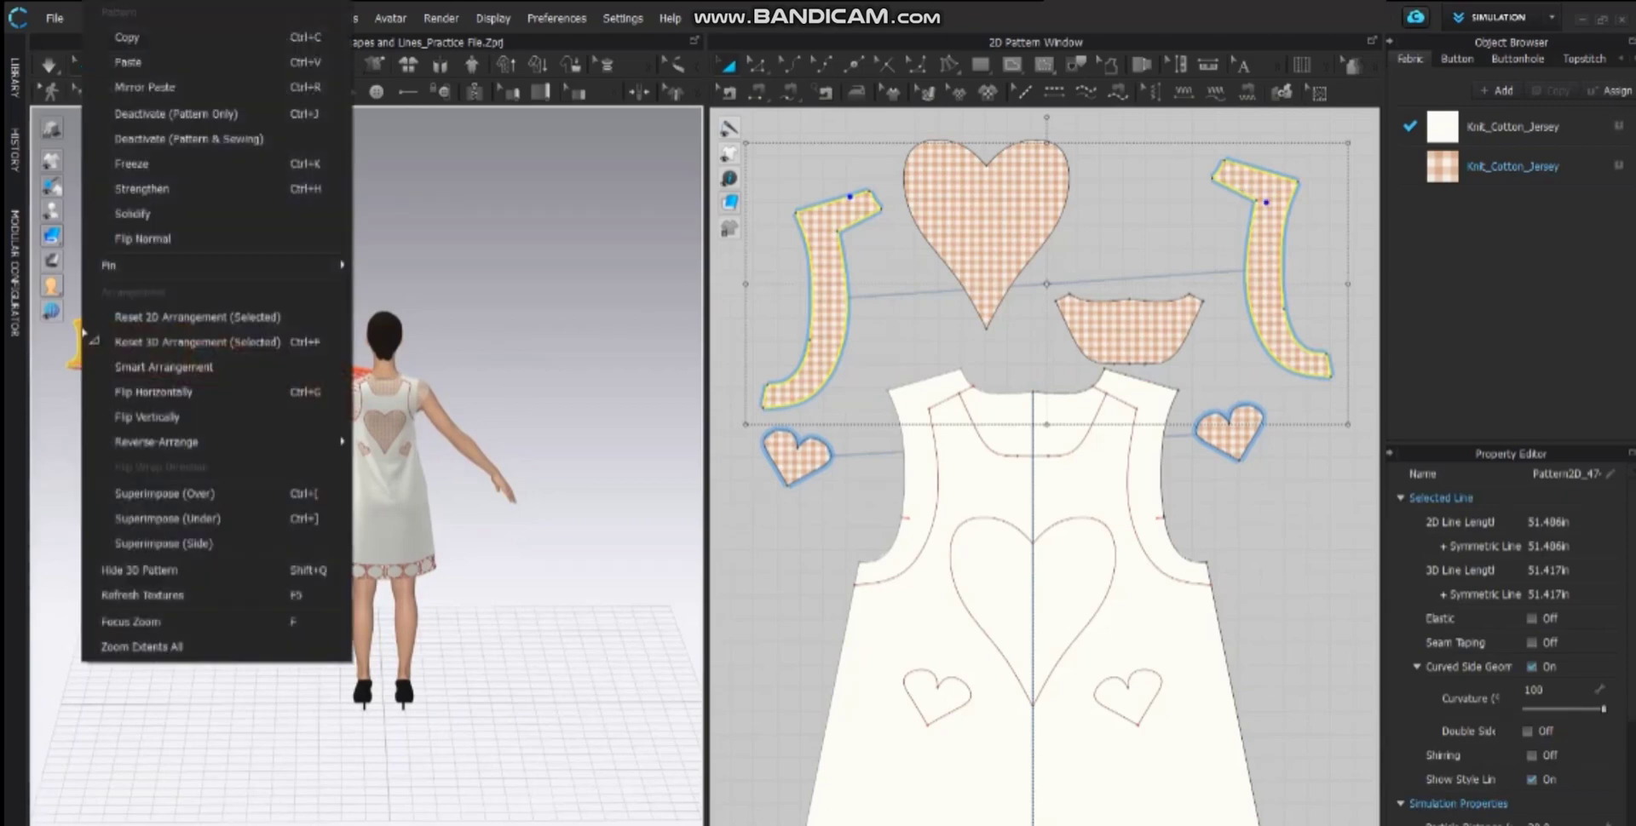
{"action": "left_click", "coordinate": [245, 494]}
{"action": "left_click", "coordinate": [517, 336]}
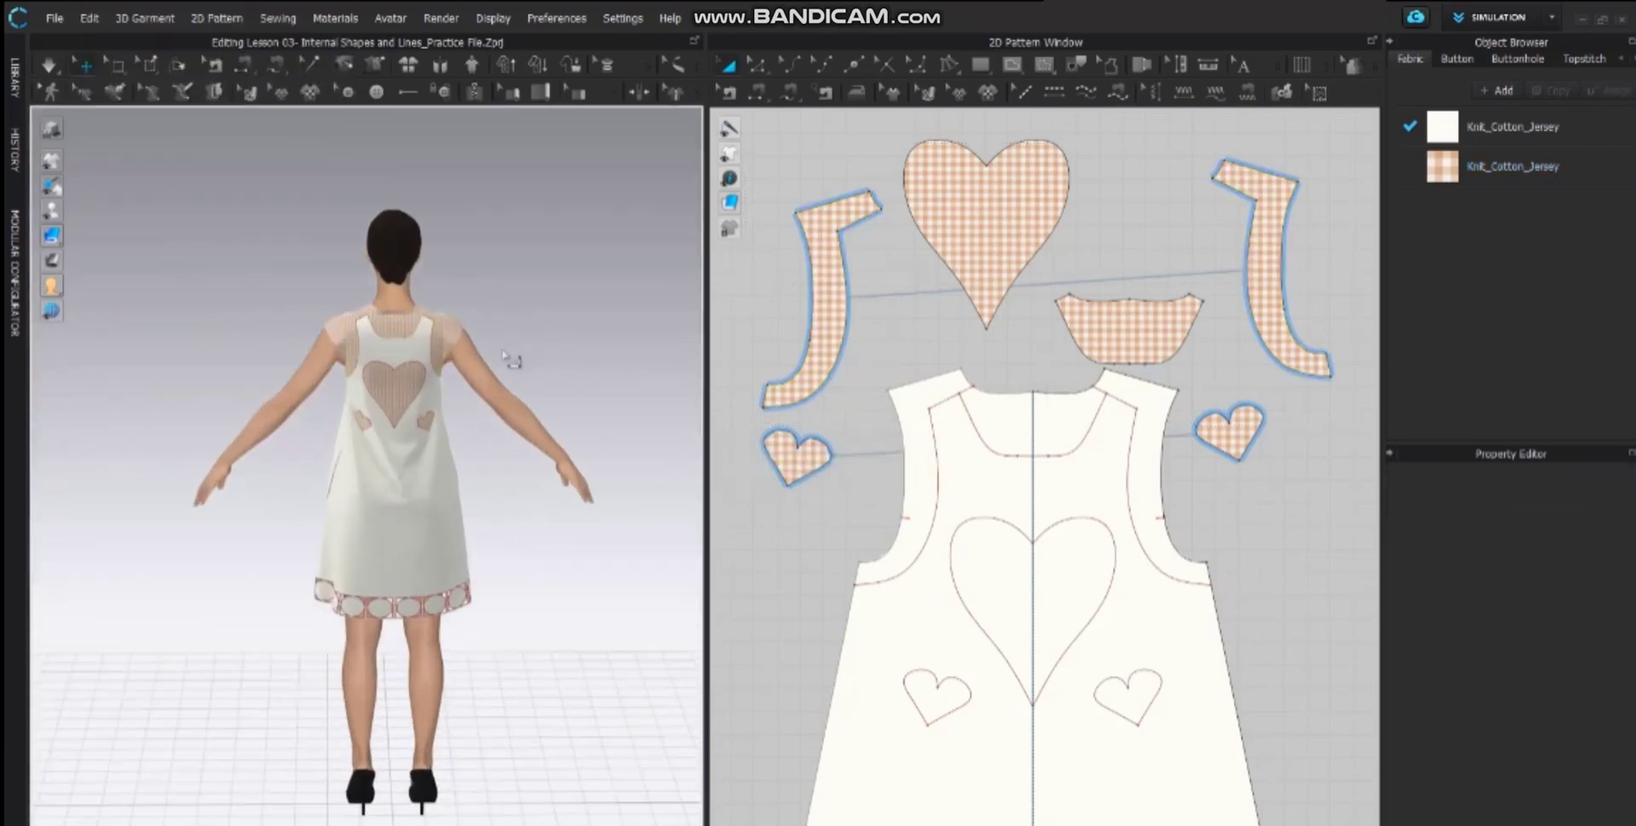
- Clone the front bodice's armhole band shape as a separate pattern piece and place it above the shoulder
{"action": "scroll", "coordinate": [499, 379], "scroll_direction": "up", "scroll_amount": 6}
{"action": "right_click_drag", "start_coordinate": [490, 409], "coordinate": [877, 413]}
{"action": "scroll", "coordinate": [1269, 411], "scroll_direction": "down", "scroll_amount": 2}
{"action": "scroll", "coordinate": [1263, 406], "scroll_direction": "down", "scroll_amount": 2}
{"action": "middle_click_drag", "start_coordinate": [842, 394], "coordinate": [1155, 381]}
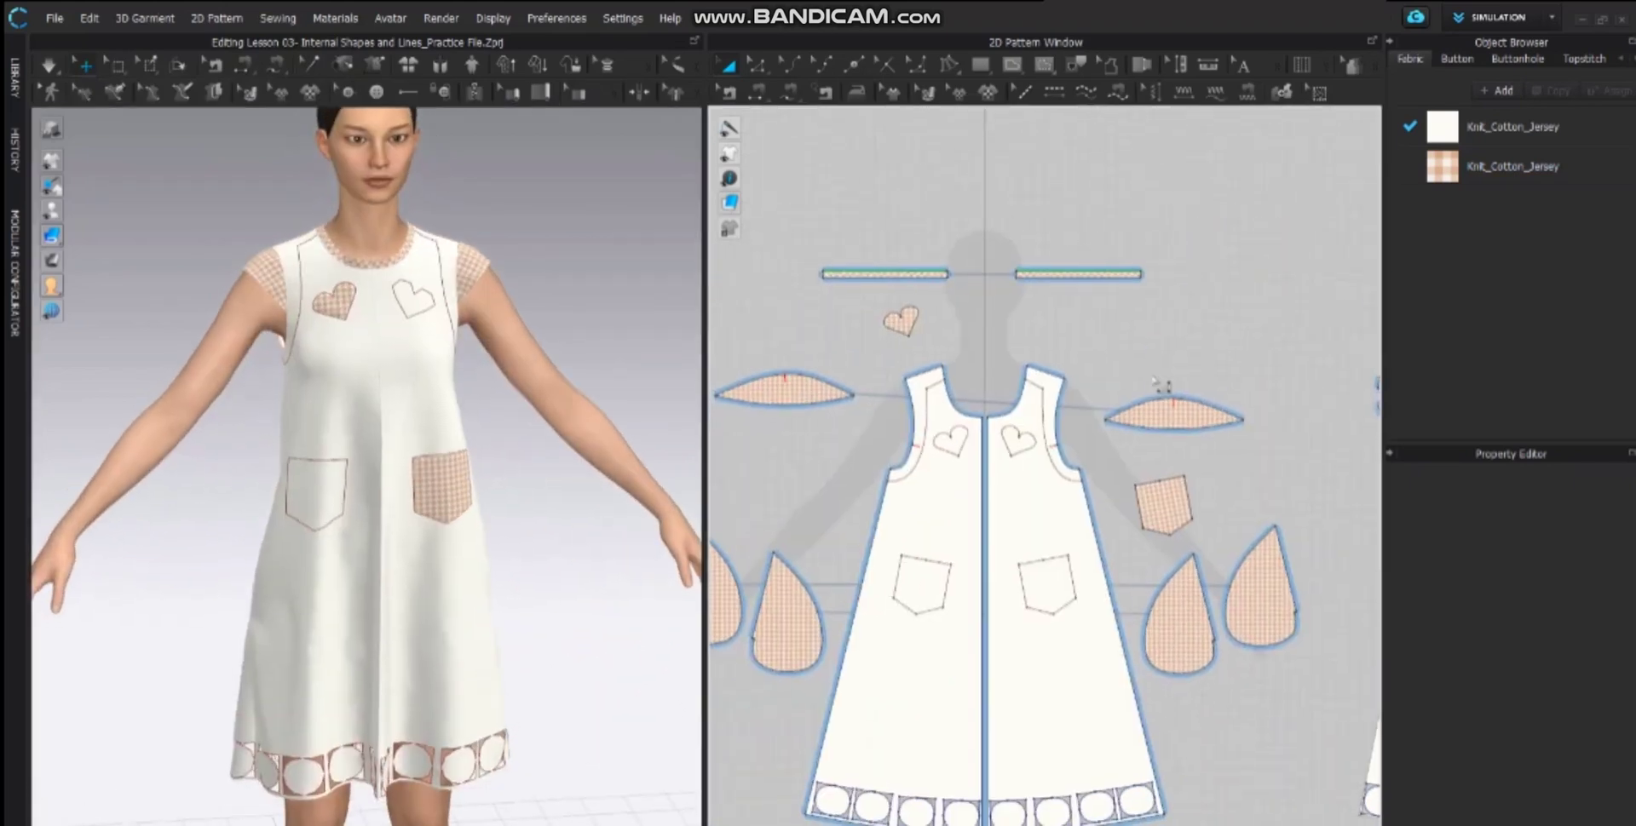
{"action": "scroll", "coordinate": [1019, 388], "scroll_direction": "up", "scroll_amount": 3}
{"action": "left_click", "coordinate": [1064, 454]}
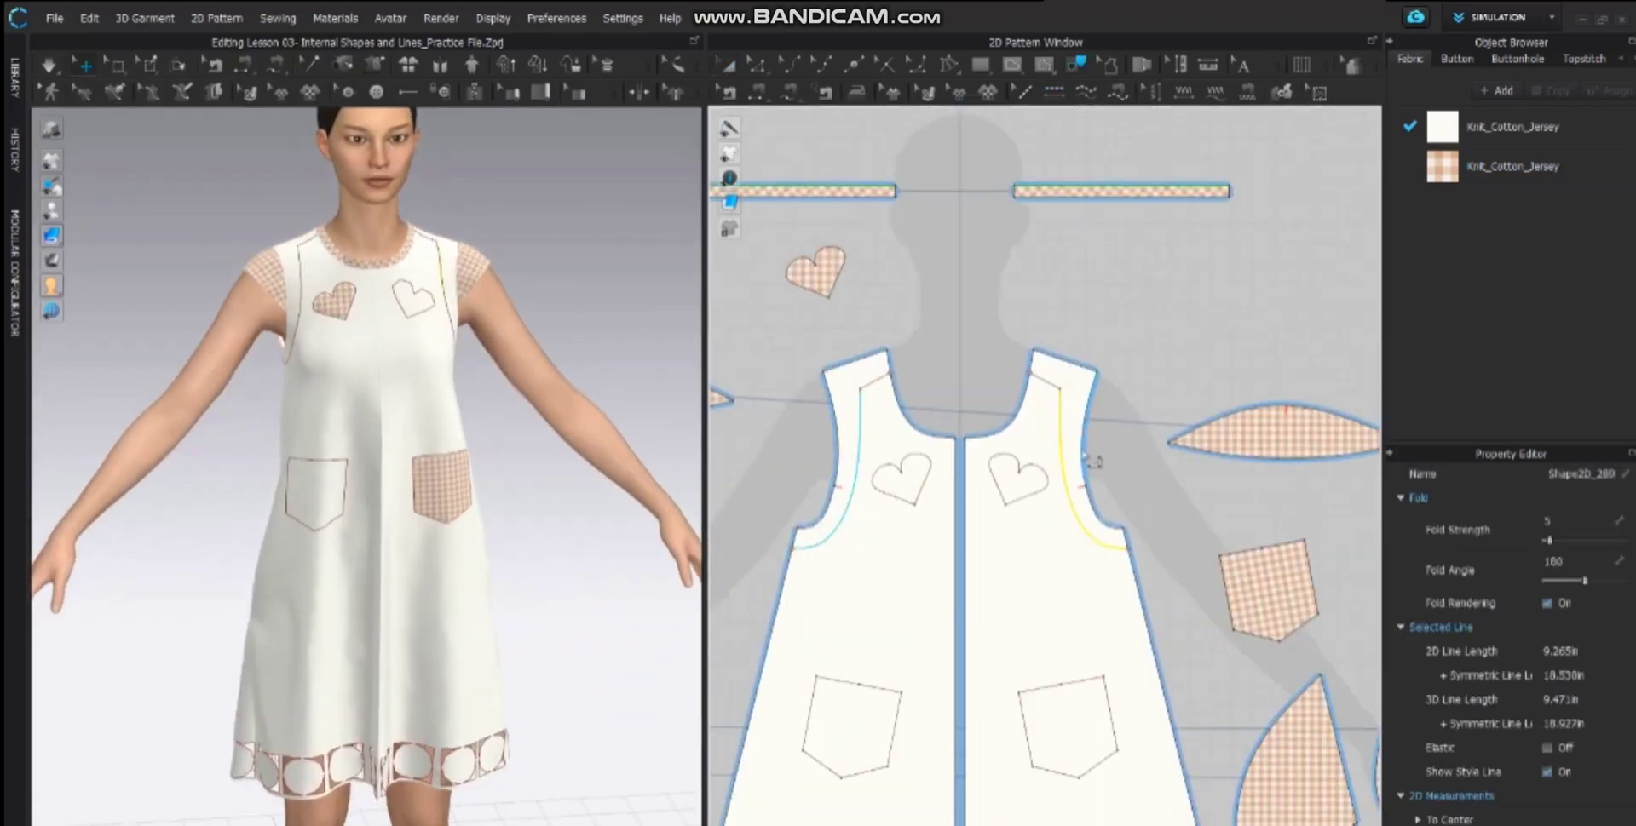
{"action": "right_click", "coordinate": [1133, 539]}
{"action": "left_click", "coordinate": [1168, 537]}
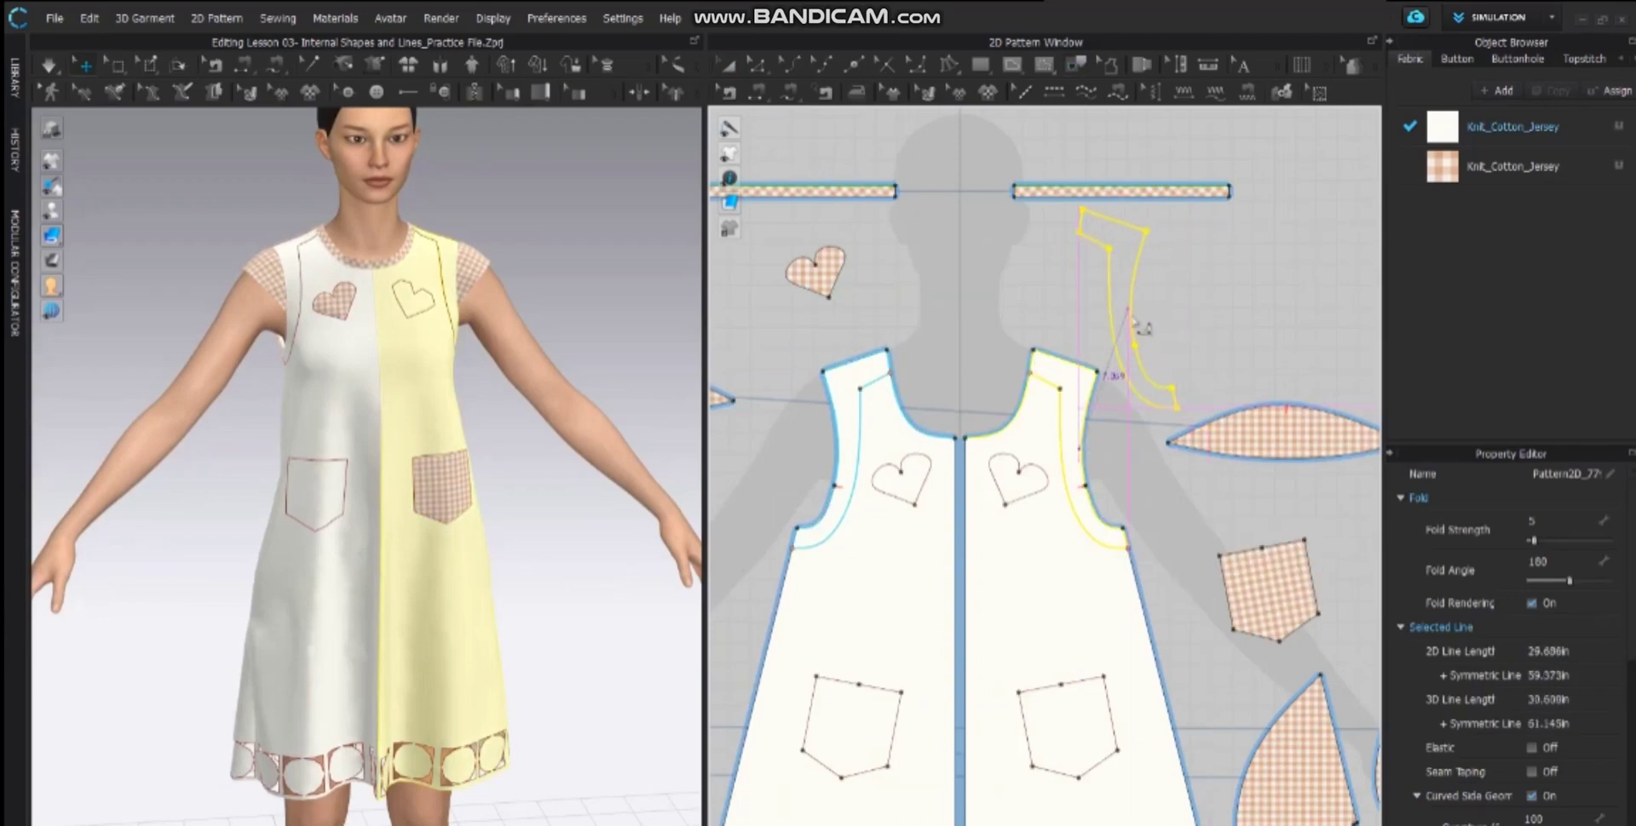
- Free-sew the new armhole band's inner and outer edges to the matching lines on the front bodice
{"action": "left_click", "coordinate": [790, 92]}
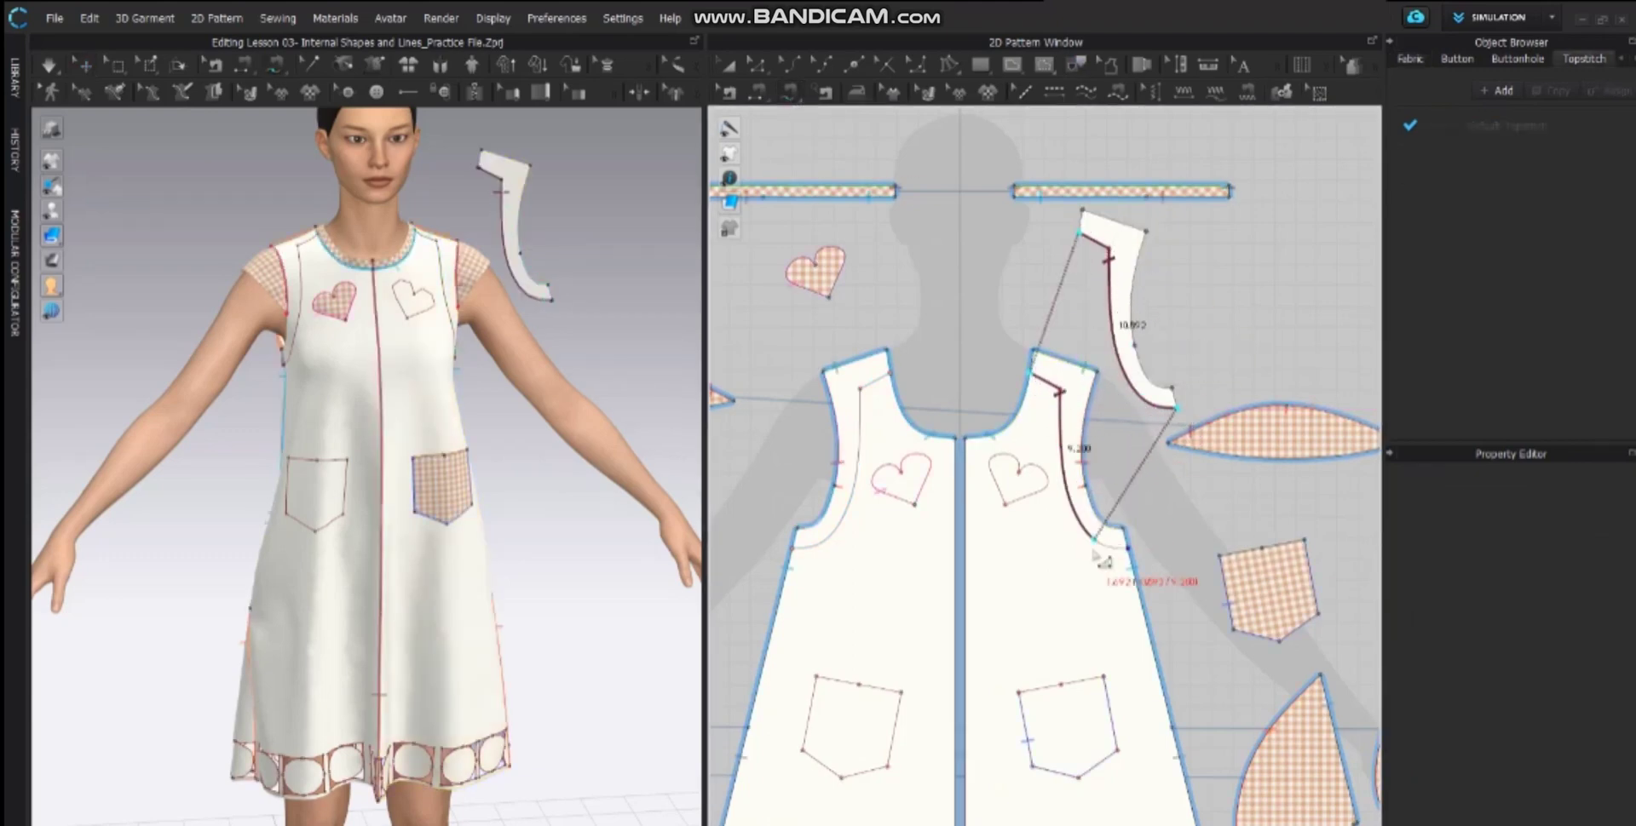
{"action": "left_click", "coordinate": [1116, 507]}
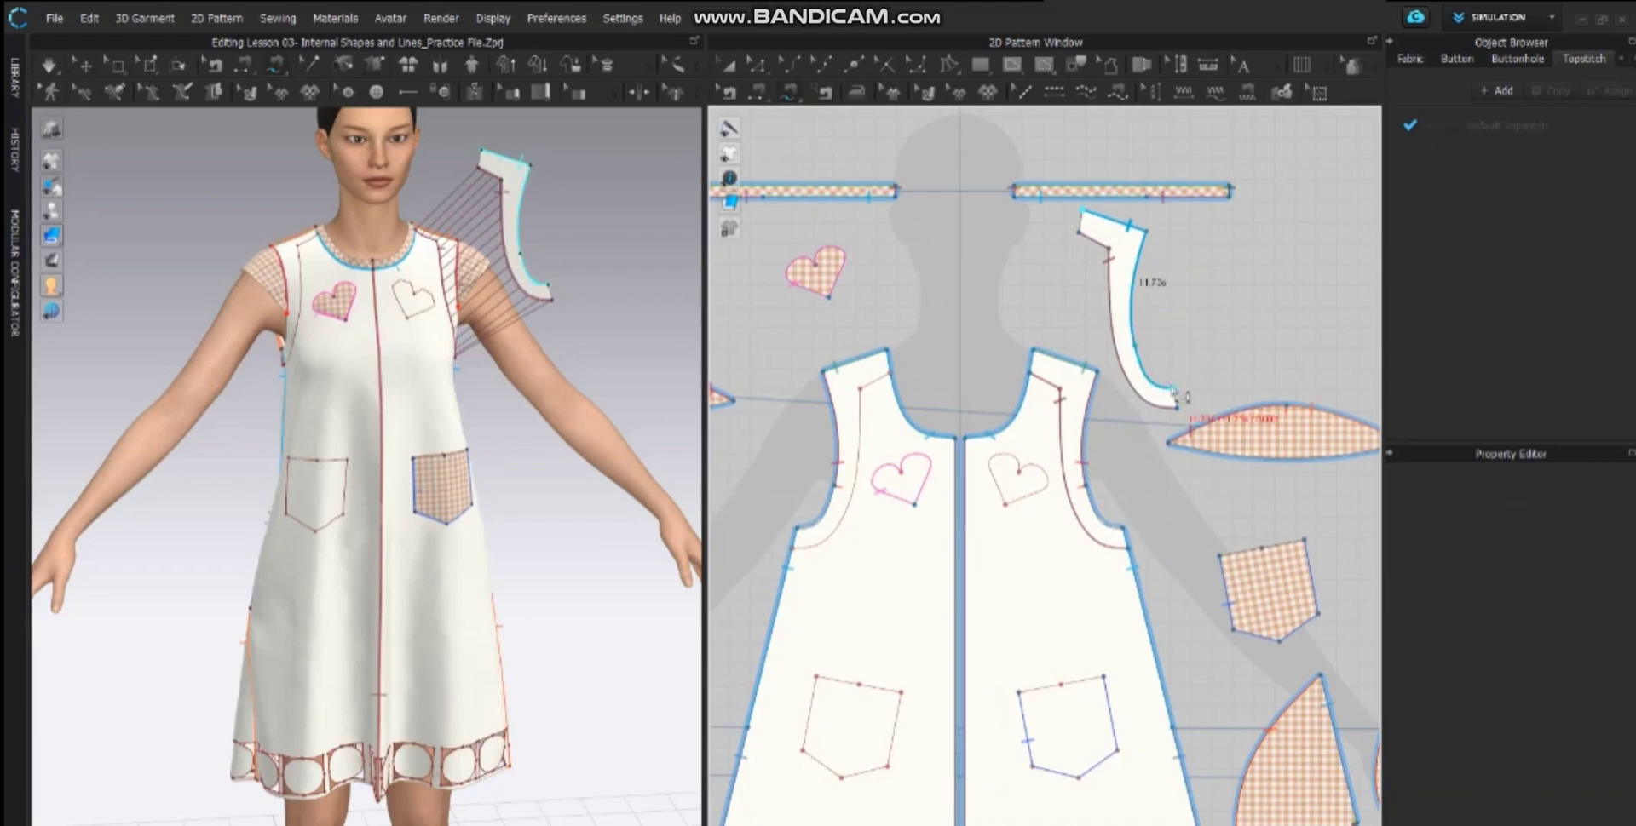
{"action": "left_click", "coordinate": [1140, 298]}
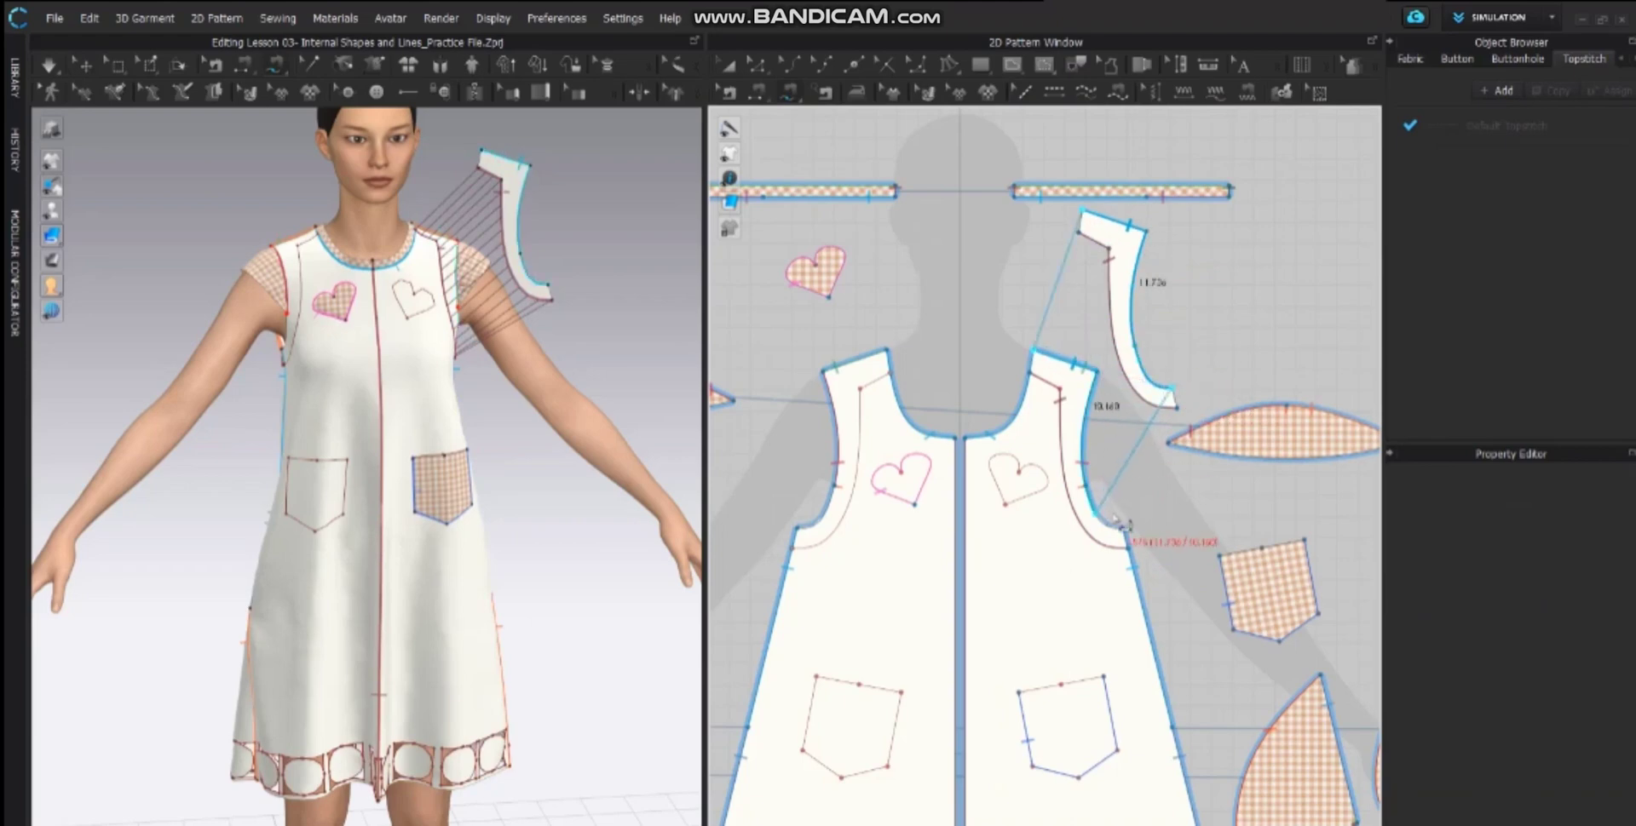
- Assign the gingham Knit_Cotton_Jersey fabric to the front armhole band
{"action": "left_click", "coordinate": [729, 64]}
{"action": "left_click", "coordinate": [1101, 232]}
{"action": "left_click", "coordinate": [1619, 167]}
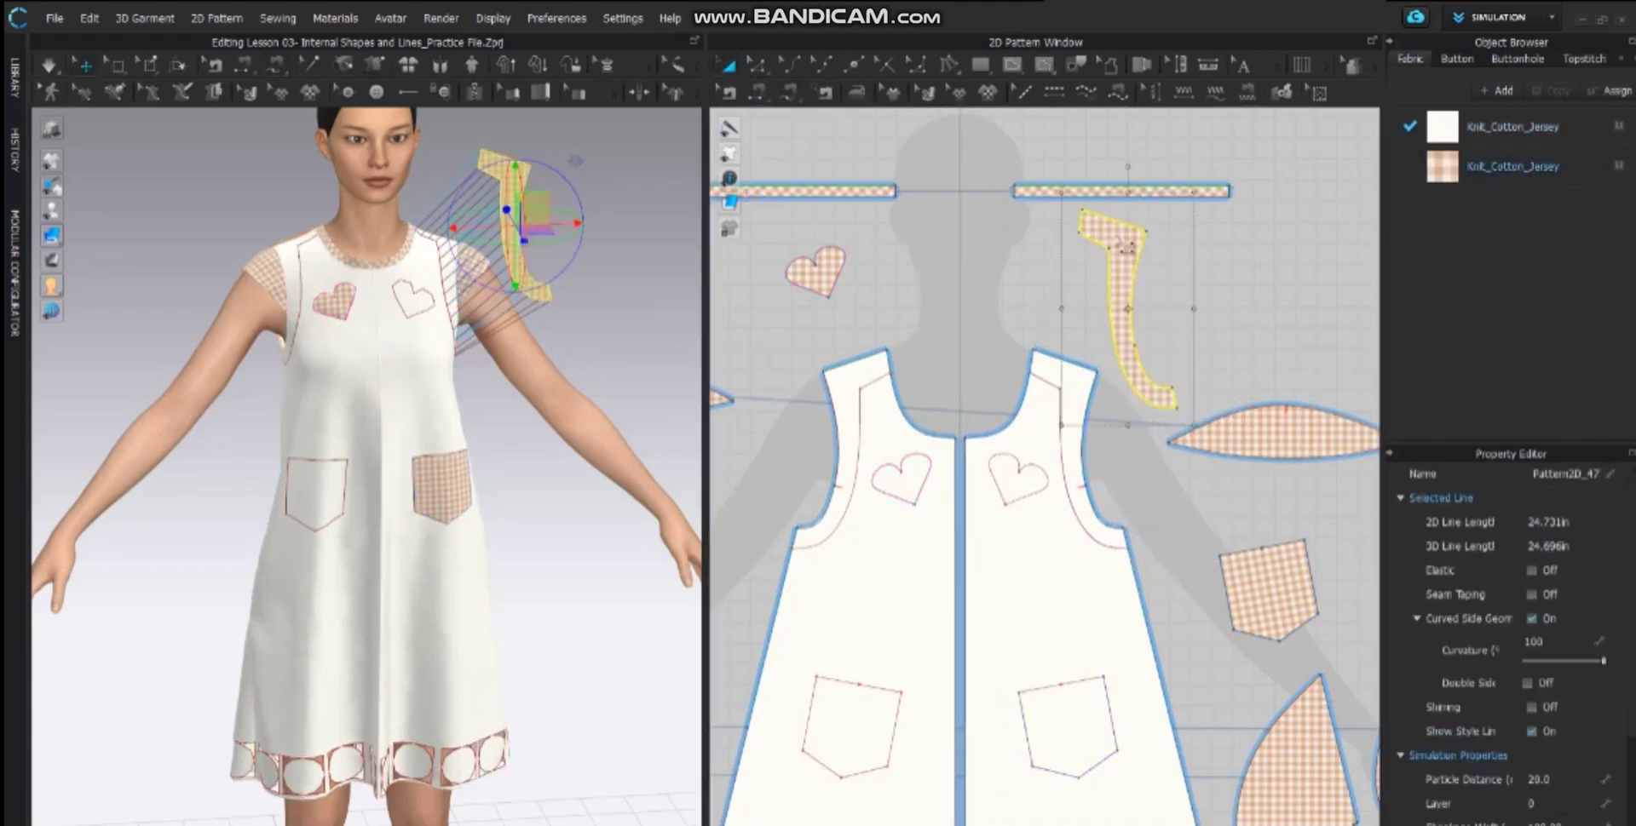
- Clone the front armhole band as a symmetric pattern with sewing on the opposite side, and move the small heart piece clear of it
{"action": "right_click", "coordinate": [1123, 247]}
{"action": "left_click", "coordinate": [1127, 245]}
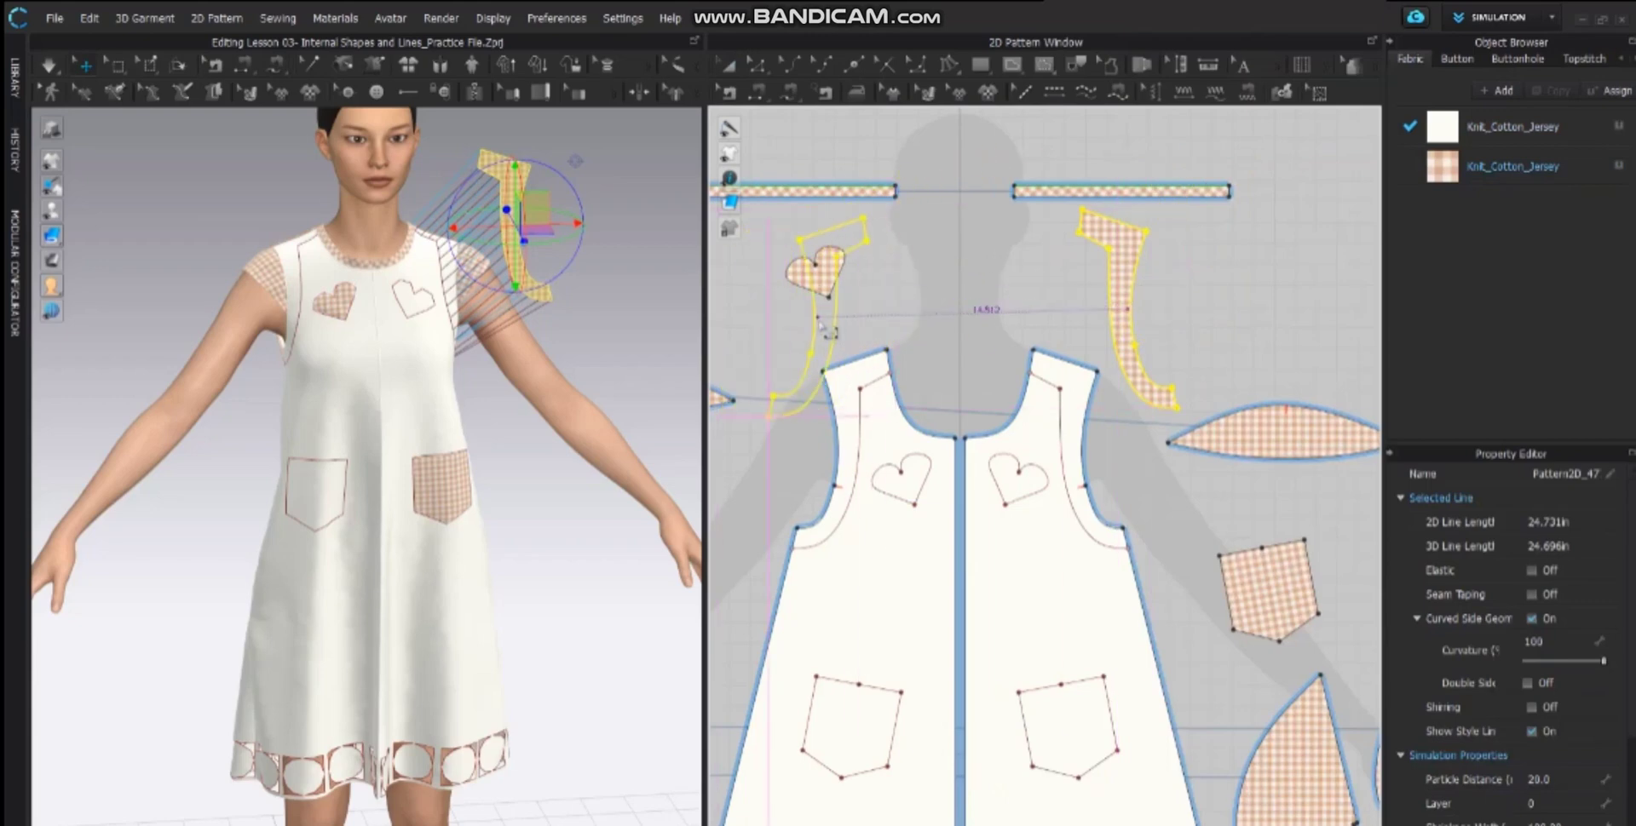
{"action": "left_click", "coordinate": [819, 338]}
{"action": "left_click_drag", "start_coordinate": [809, 288], "coordinate": [757, 316]}
{"action": "left_click", "coordinate": [954, 301]}
{"action": "scroll", "coordinate": [950, 299], "scroll_direction": "down", "scroll_amount": 2}
{"action": "middle_click_drag", "start_coordinate": [948, 299], "coordinate": [1009, 296]}
- Select both front armhole bands in 3D and superimpose them over the front of the garment
{"action": "left_click", "coordinate": [290, 193]}
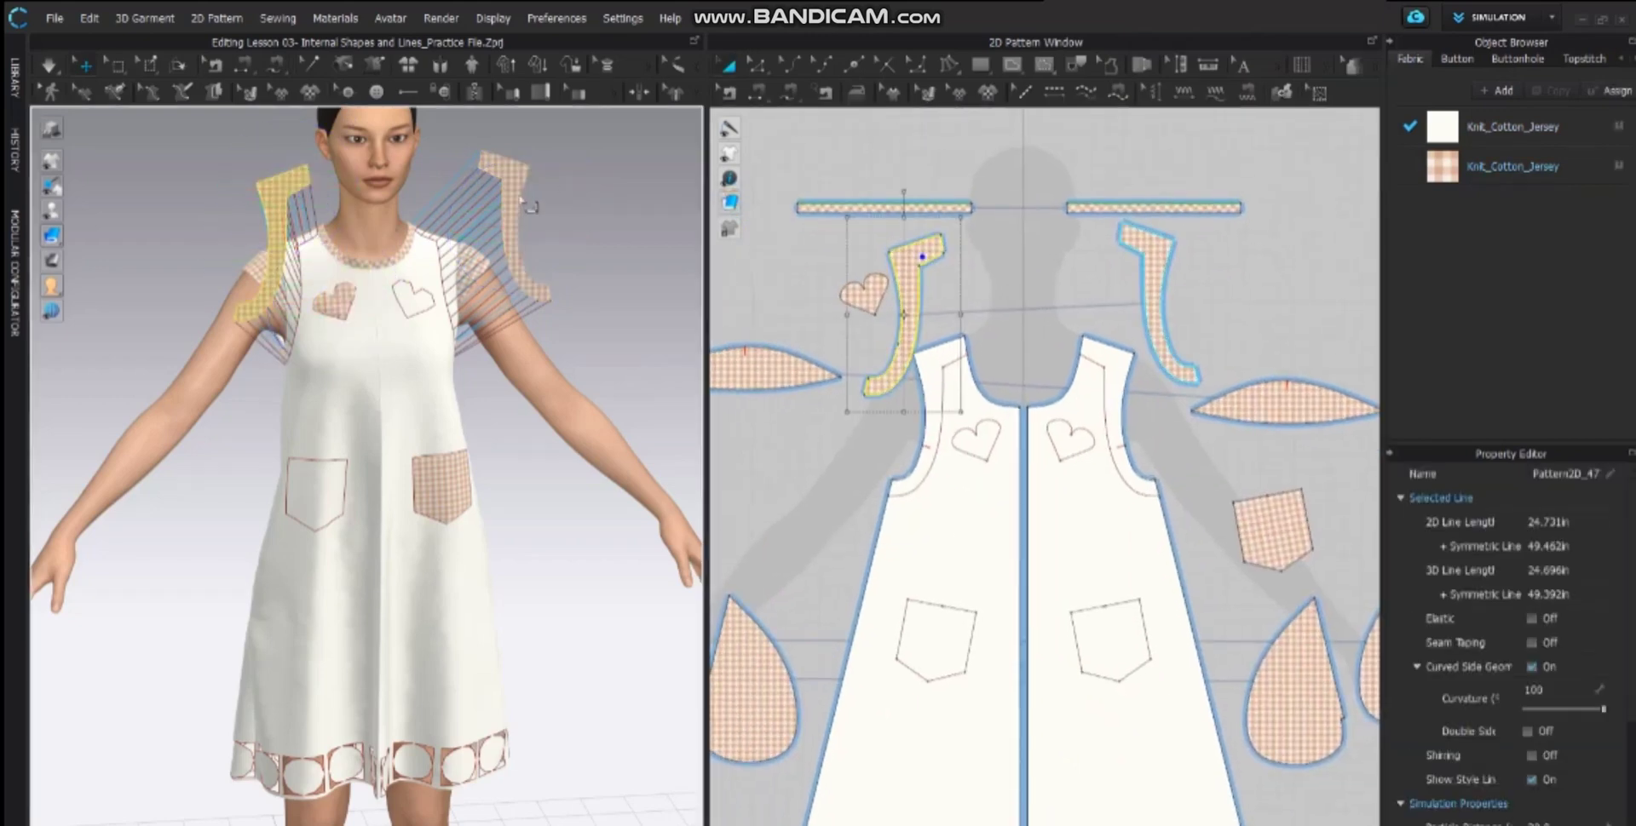
{"action": "left_click", "coordinate": [513, 199], "text": "shift"}
{"action": "right_click", "coordinate": [515, 198]}
{"action": "left_click", "coordinate": [679, 698]}
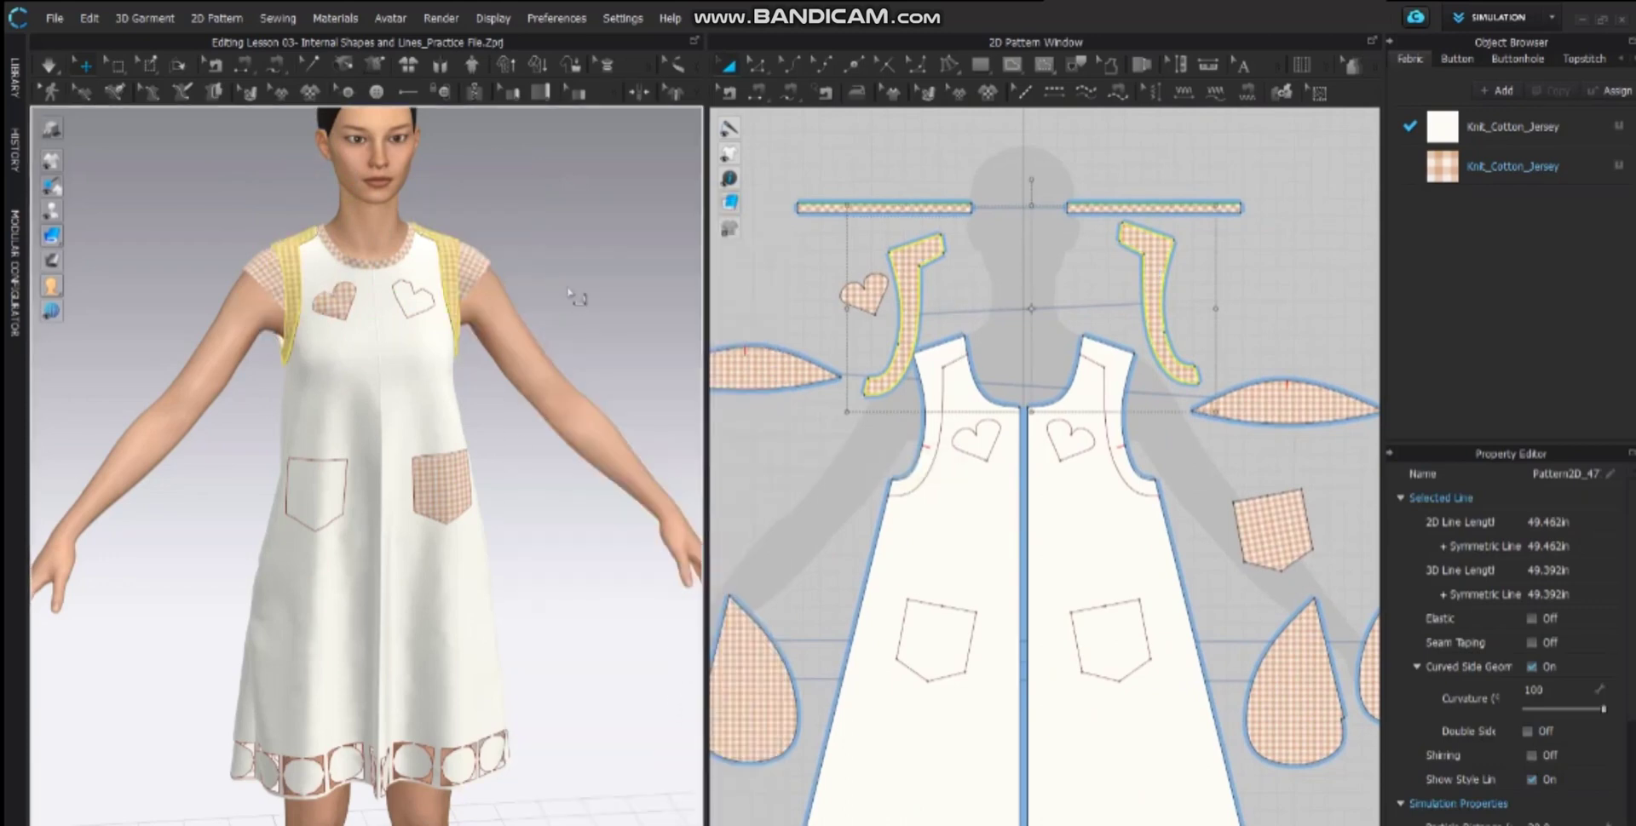
{"action": "left_click", "coordinate": [580, 296]}
- Join the two front bodice halves into one pattern piece along the centre front line
{"action": "scroll", "coordinate": [321, 431], "scroll_direction": "down", "scroll_amount": 2}
{"action": "middle_click_drag", "start_coordinate": [320, 430], "coordinate": [330, 468]}
{"action": "right_click_drag", "start_coordinate": [329, 468], "coordinate": [349, 451]}
{"action": "scroll", "coordinate": [1077, 467], "scroll_direction": "down", "scroll_amount": 4}
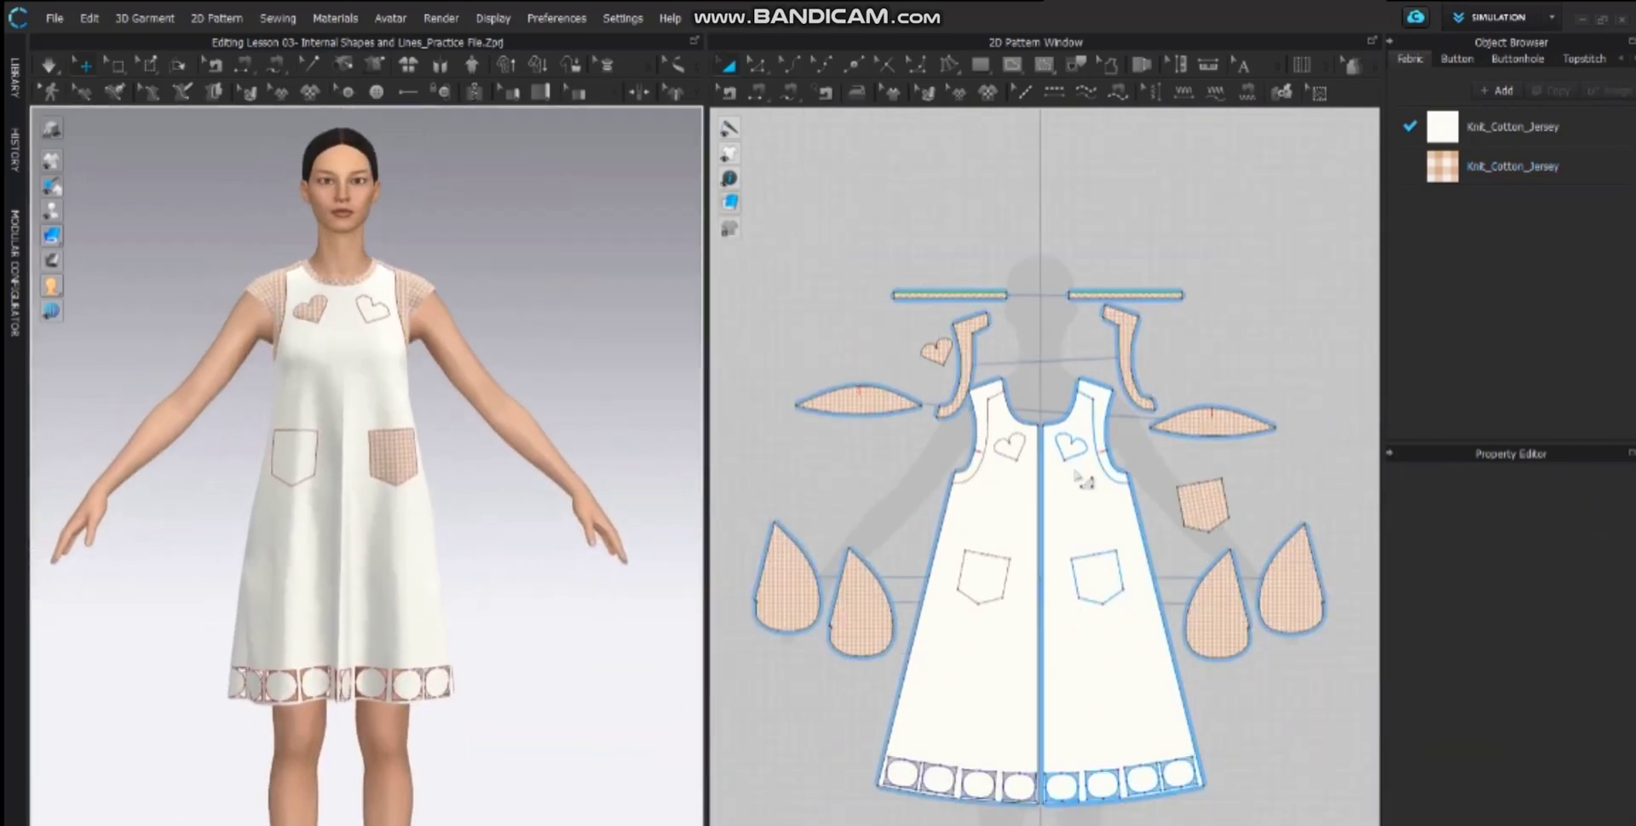
{"action": "middle_click_drag", "start_coordinate": [1090, 477], "coordinate": [974, 431]}
{"action": "right_click_drag", "start_coordinate": [307, 430], "coordinate": [358, 464]}
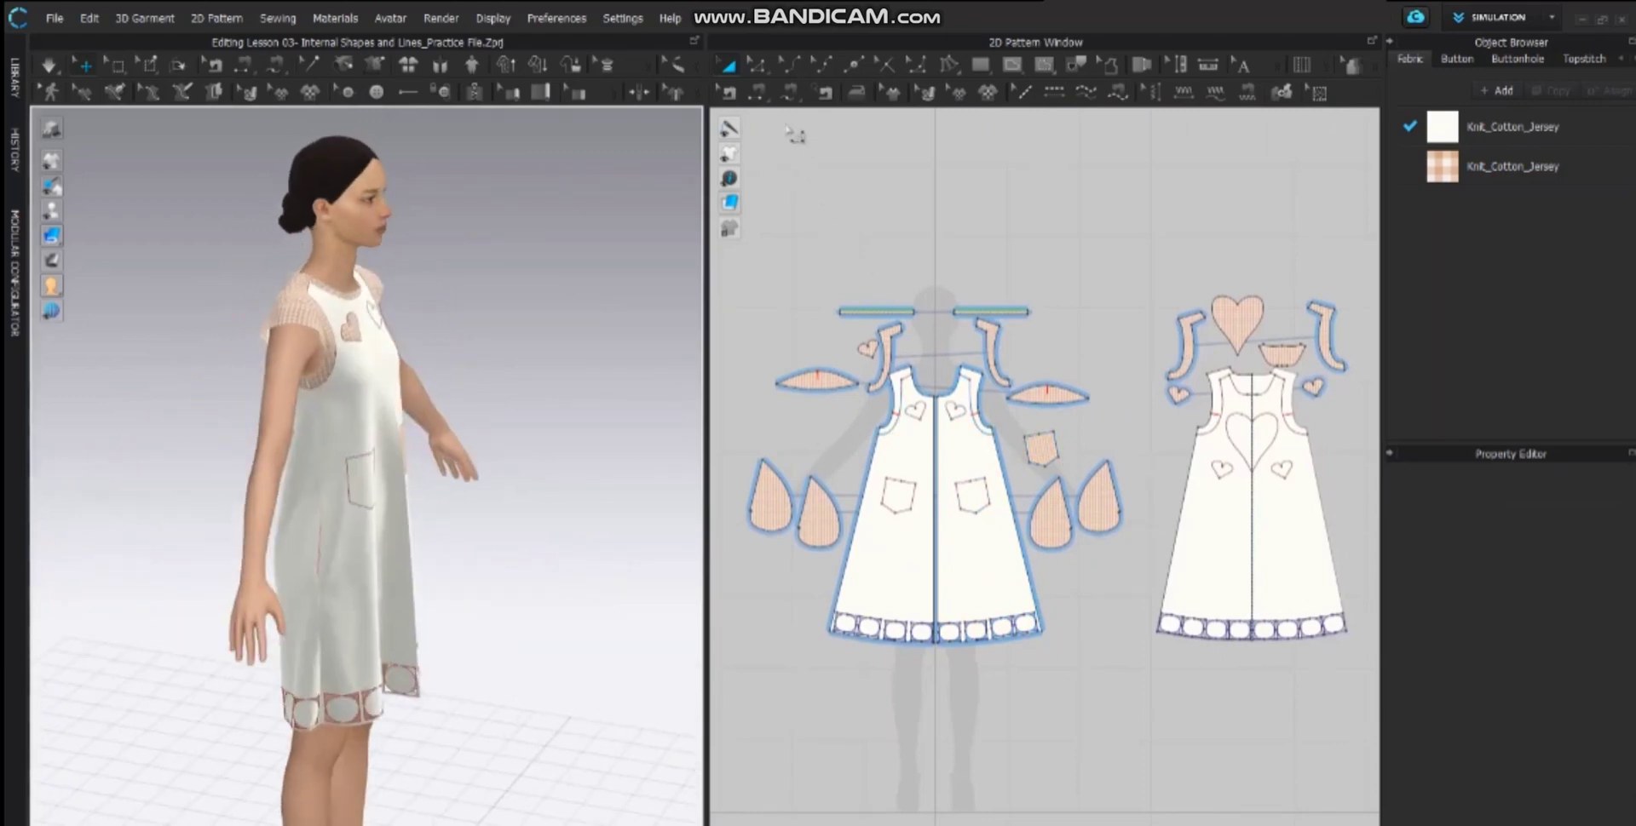
{"action": "key", "text": "z"}
{"action": "scroll", "coordinate": [927, 500], "scroll_direction": "up", "scroll_amount": 3}
{"action": "left_click", "coordinate": [940, 438]}
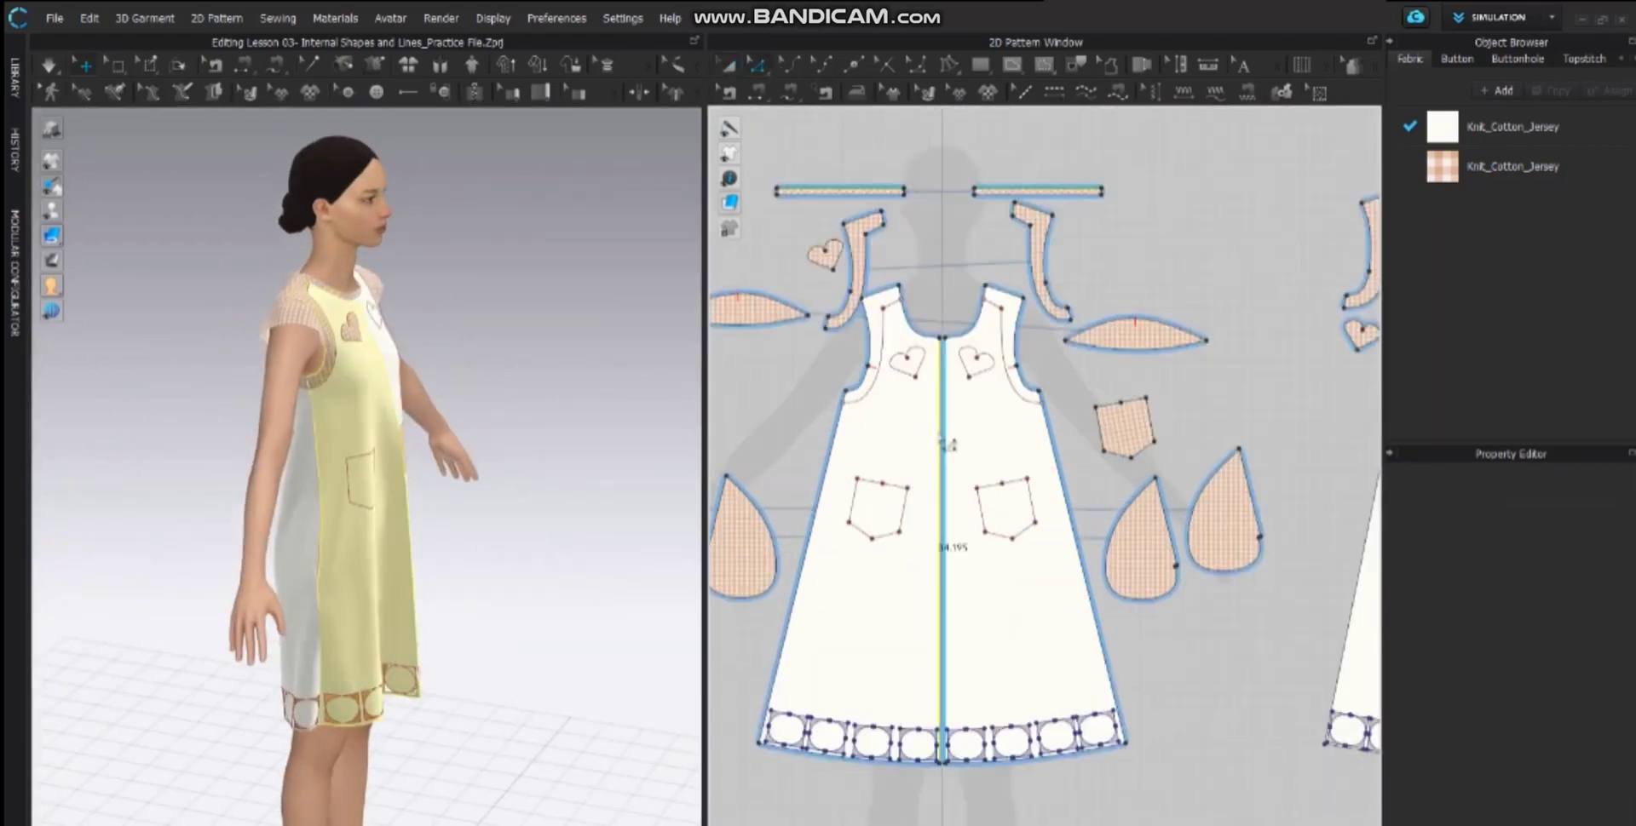
{"action": "right_click", "coordinate": [938, 431]}
{"action": "left_click", "coordinate": [1022, 624]}
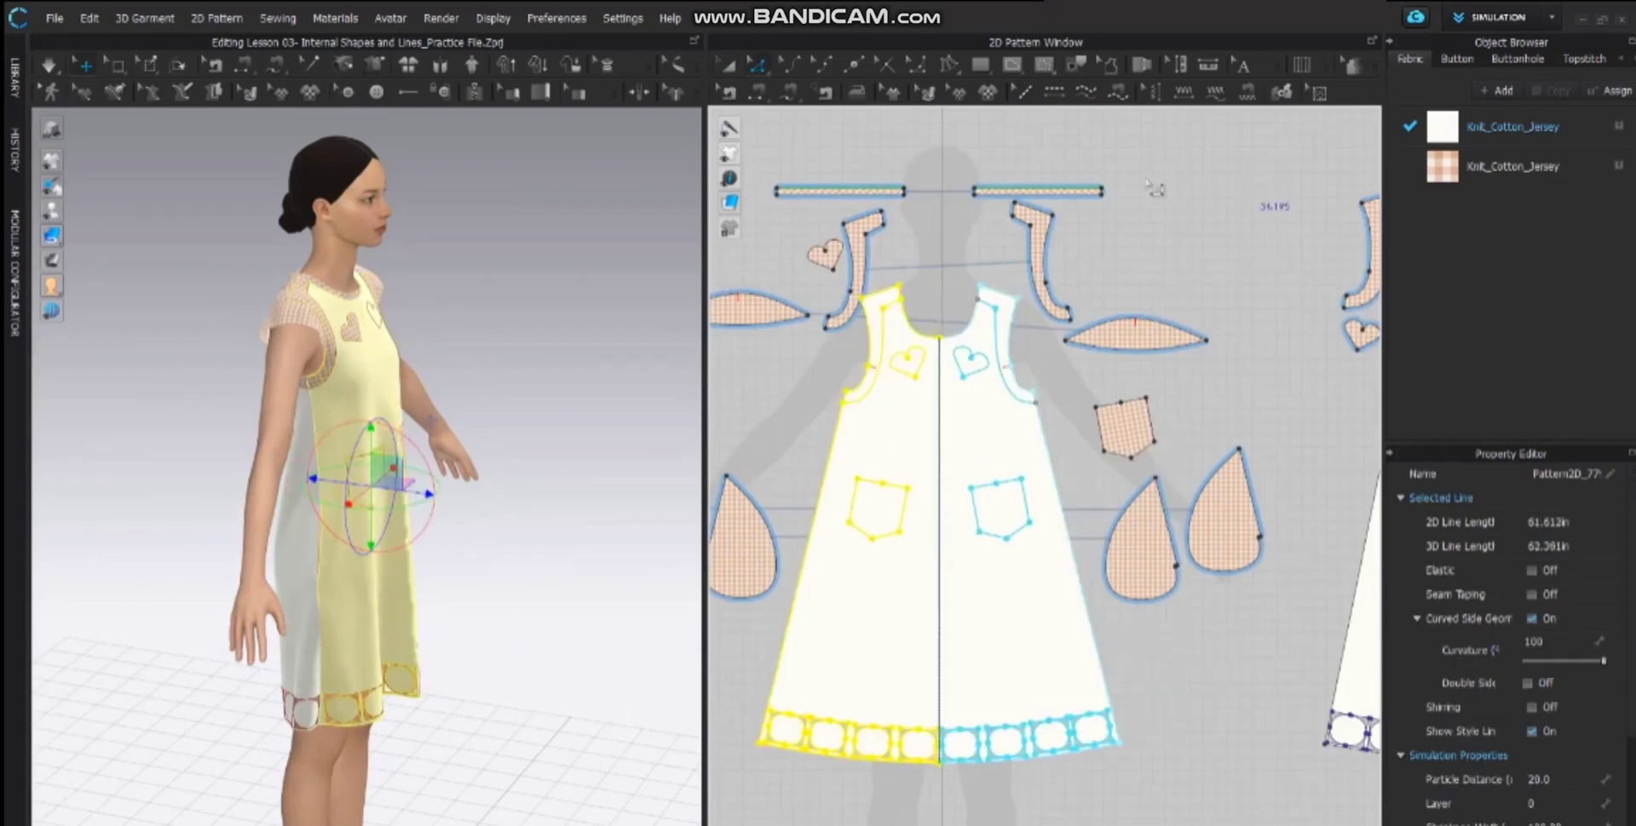
- Set the 3D window to the front view and simulate the garment
{"action": "left_click", "coordinate": [497, 273]}
{"action": "key", "text": "2"}
{"action": "key", "text": "space"}
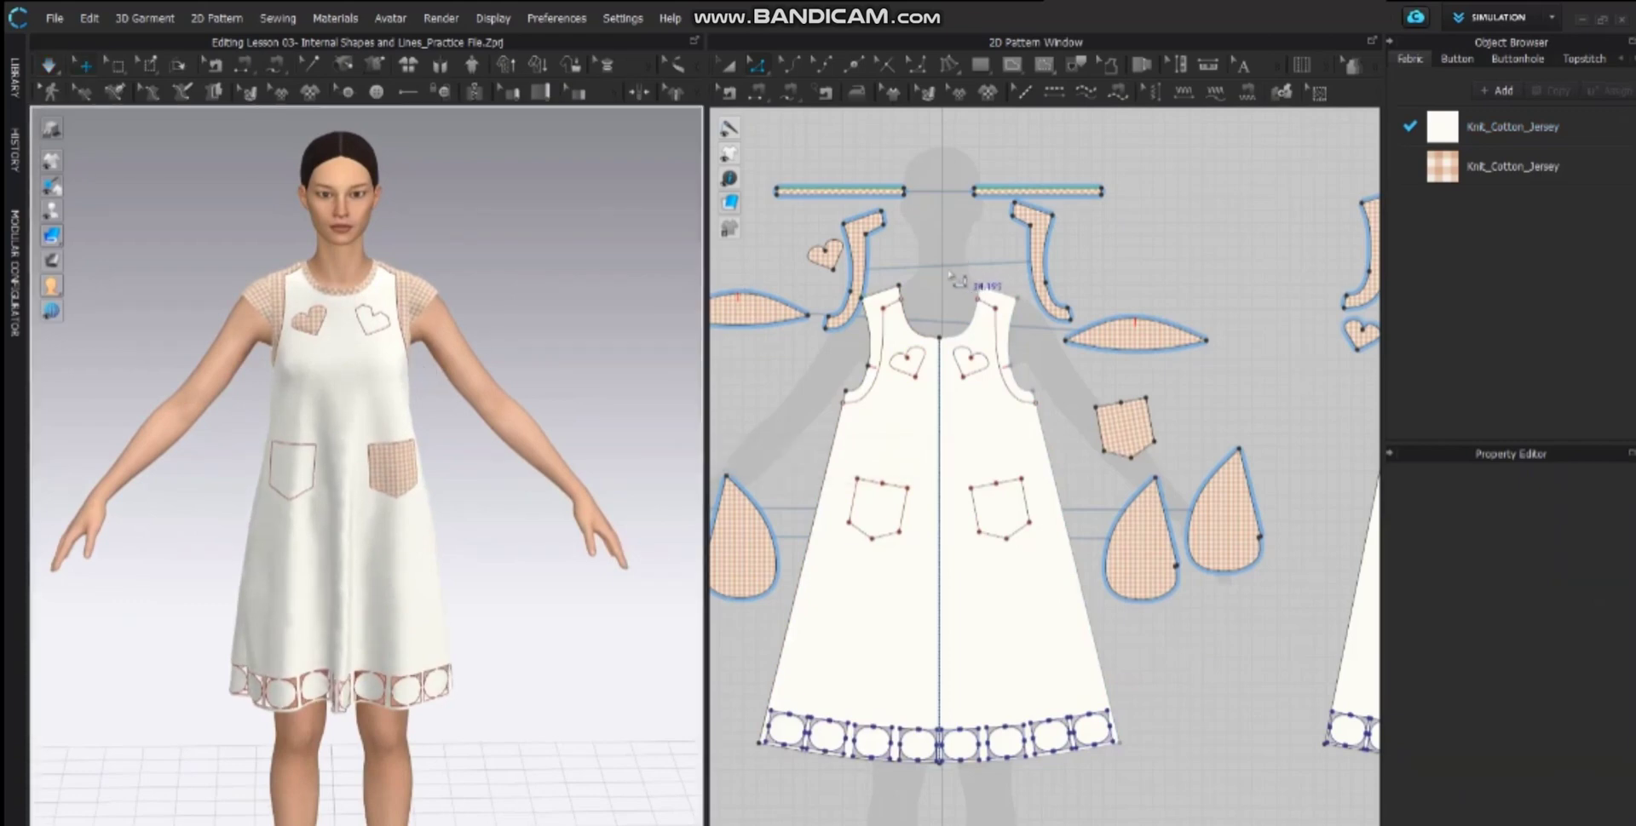
- Hide the internal lines on the garment in the 3D window
{"action": "middle_click_drag", "start_coordinate": [955, 281], "coordinate": [962, 269]}
{"action": "mouse_move", "coordinate": [55, 161]}
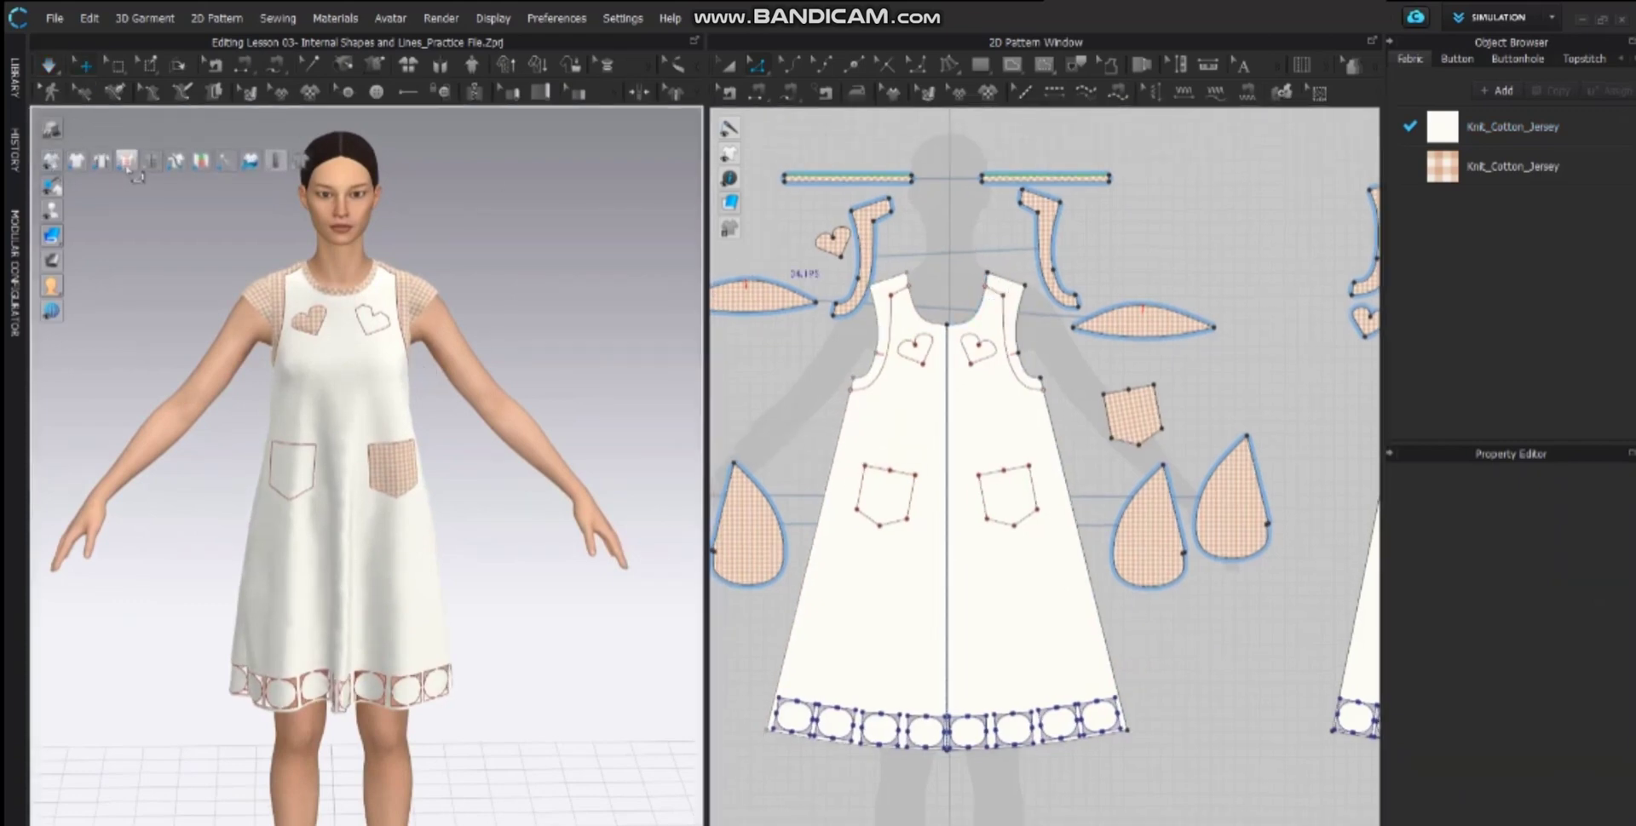
{"action": "left_click", "coordinate": [128, 163]}
- Examine the simulated dress from the front and side, including its drape and cut-out hem border
{"action": "right_click_drag", "start_coordinate": [285, 443], "coordinate": [339, 447]}
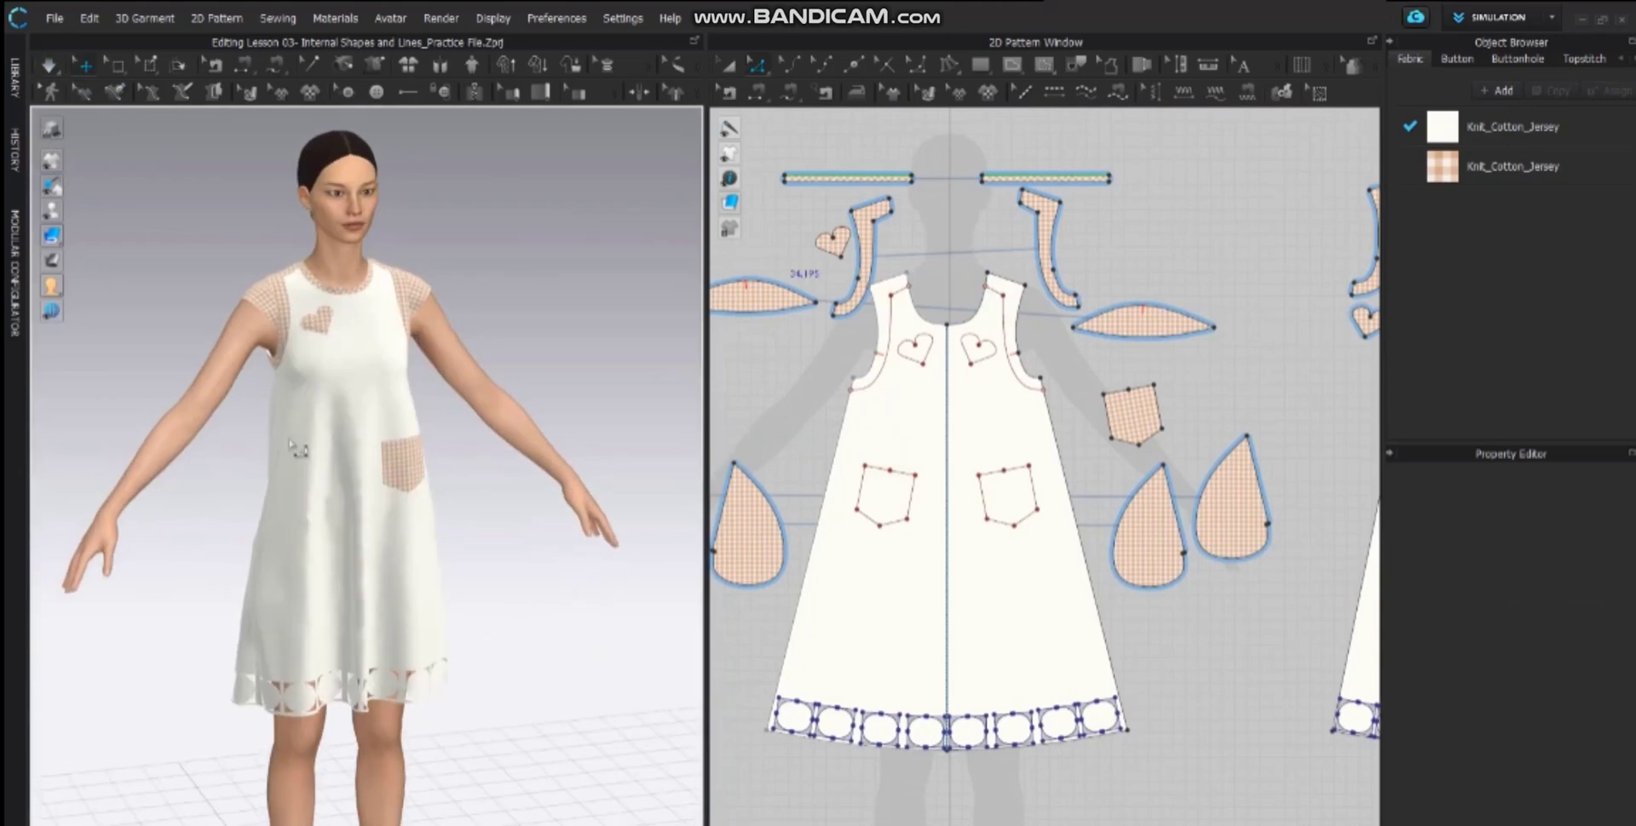
{"action": "scroll", "coordinate": [337, 488], "scroll_direction": "up", "scroll_amount": 3}
{"action": "scroll", "coordinate": [337, 460], "scroll_direction": "up", "scroll_amount": 1}
{"action": "middle_click_drag", "start_coordinate": [337, 461], "coordinate": [323, 328]}
{"action": "right_click_drag", "start_coordinate": [314, 456], "coordinate": [378, 459]}
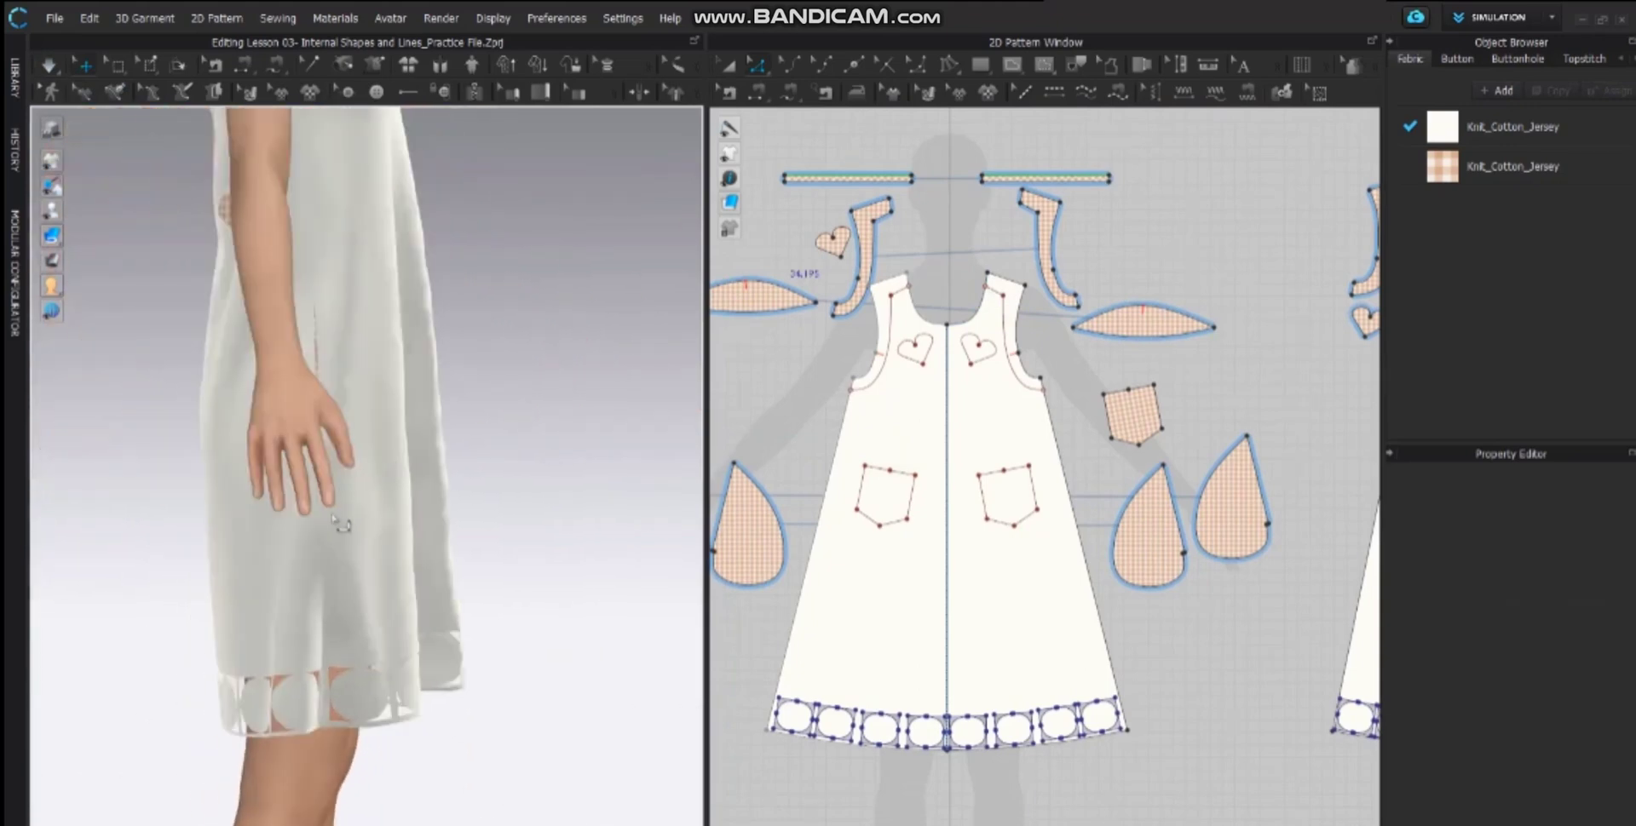
{"action": "left_click", "coordinate": [375, 560]}
{"action": "right_click_drag", "start_coordinate": [375, 560], "coordinate": [315, 588]}
{"action": "scroll", "coordinate": [341, 443], "scroll_direction": "down", "scroll_amount": 3}
{"action": "left_click", "coordinate": [364, 475]}
{"action": "left_click", "coordinate": [245, 624]}
{"action": "scroll", "coordinate": [245, 624], "scroll_direction": "down", "scroll_amount": 3}
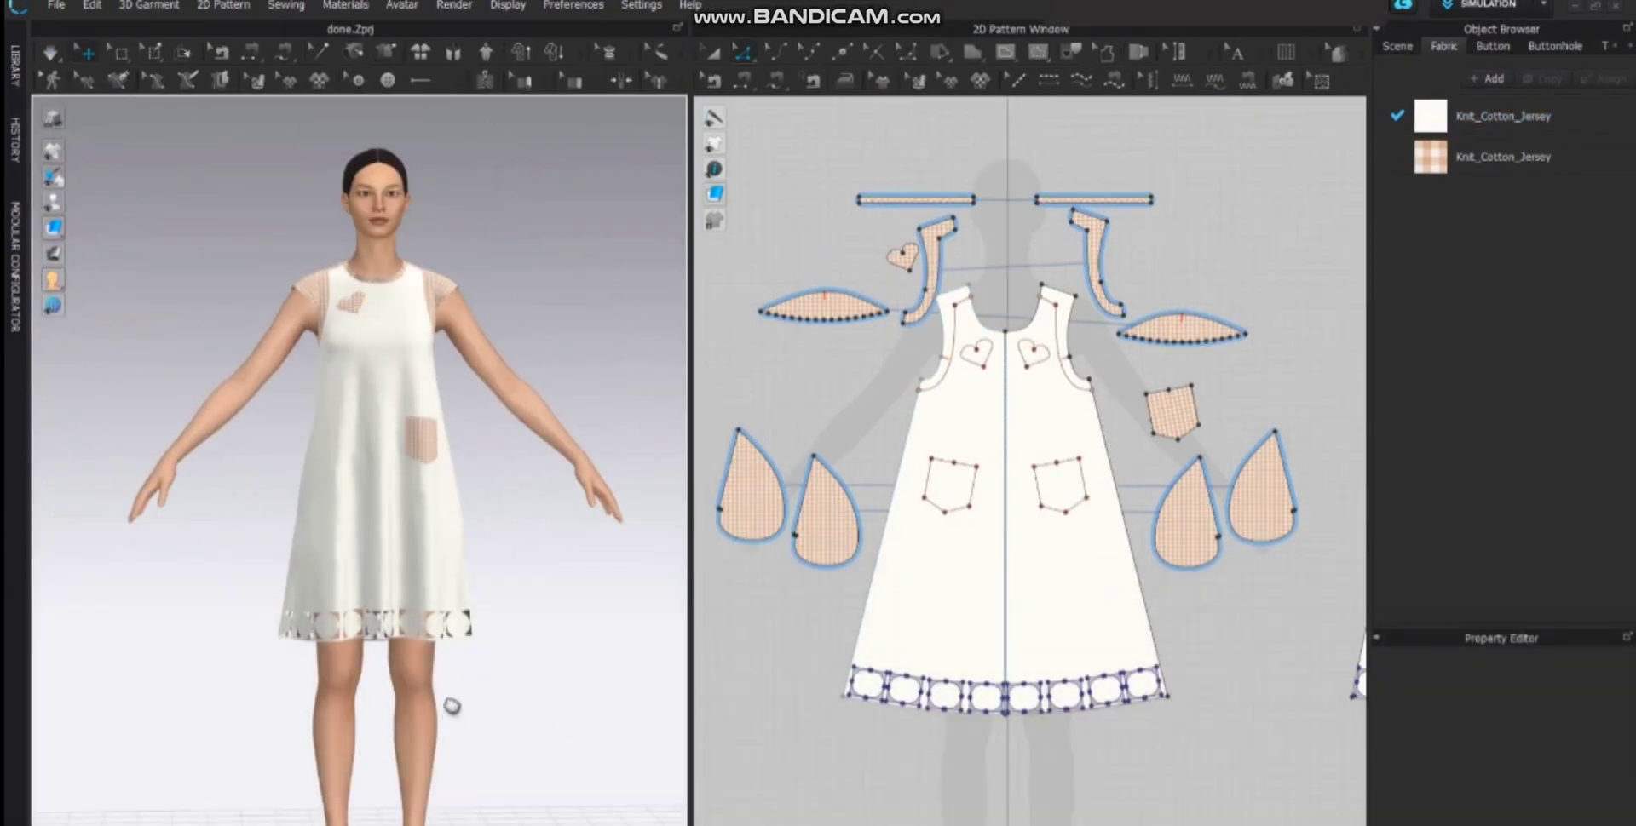
{"action": "right_click_drag", "start_coordinate": [452, 713], "coordinate": [605, 665]}
{"action": "right_click_drag", "start_coordinate": [520, 717], "coordinate": [348, 701]}
- Draw a long, narrow rectangular pattern piece about 47 in long below the front bodice
{"action": "middle_click_drag", "start_coordinate": [792, 705], "coordinate": [793, 580]}
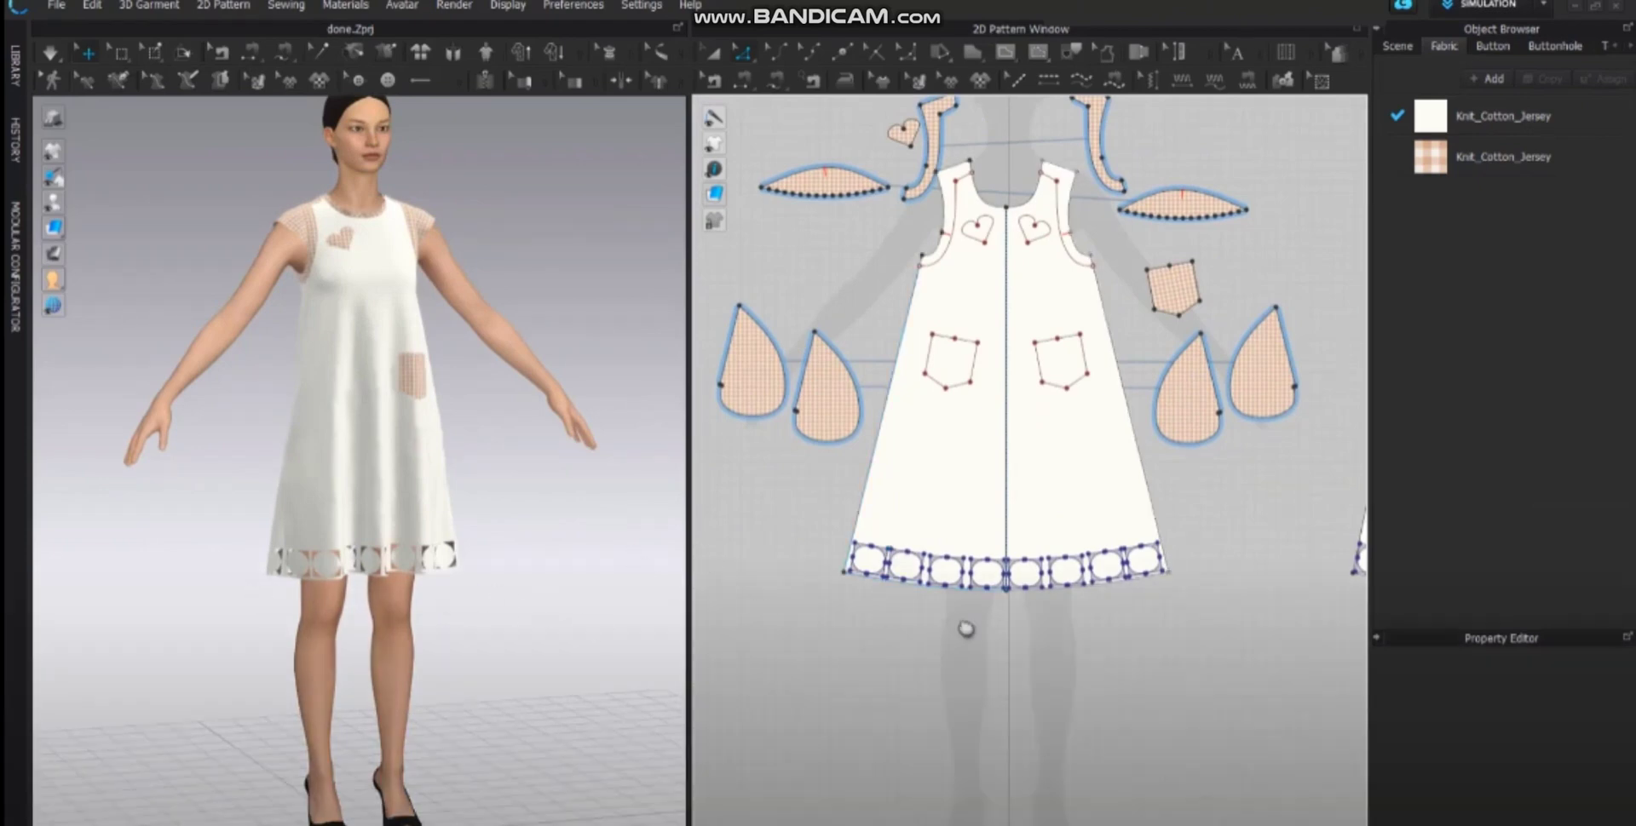
{"action": "middle_click_drag", "start_coordinate": [965, 629], "coordinate": [1095, 488]}
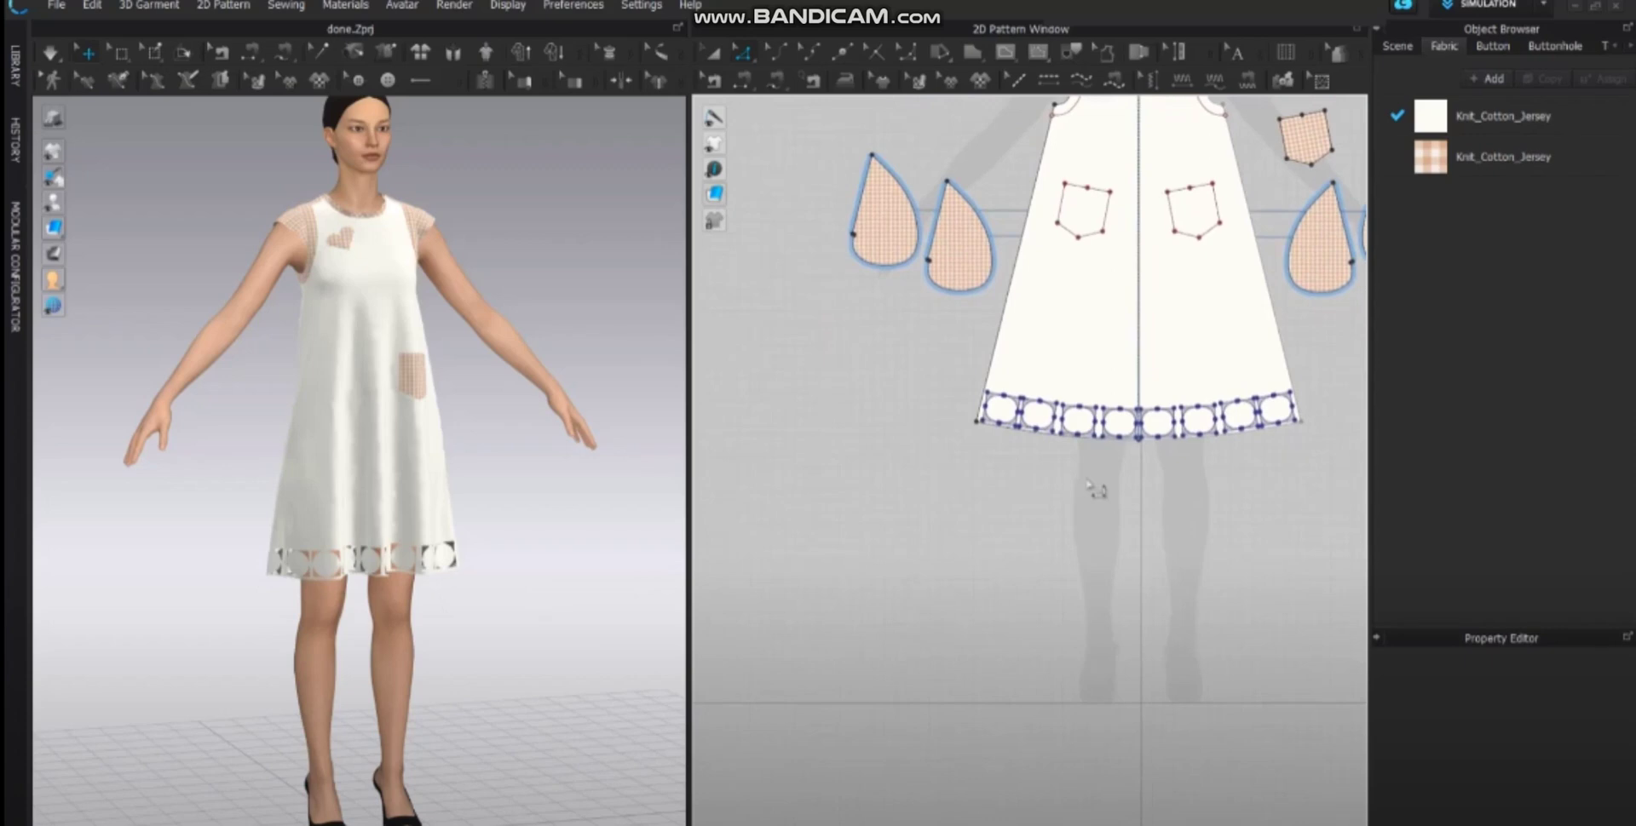
{"action": "left_click", "coordinate": [975, 53]}
{"action": "left_click", "coordinate": [1018, 109]}
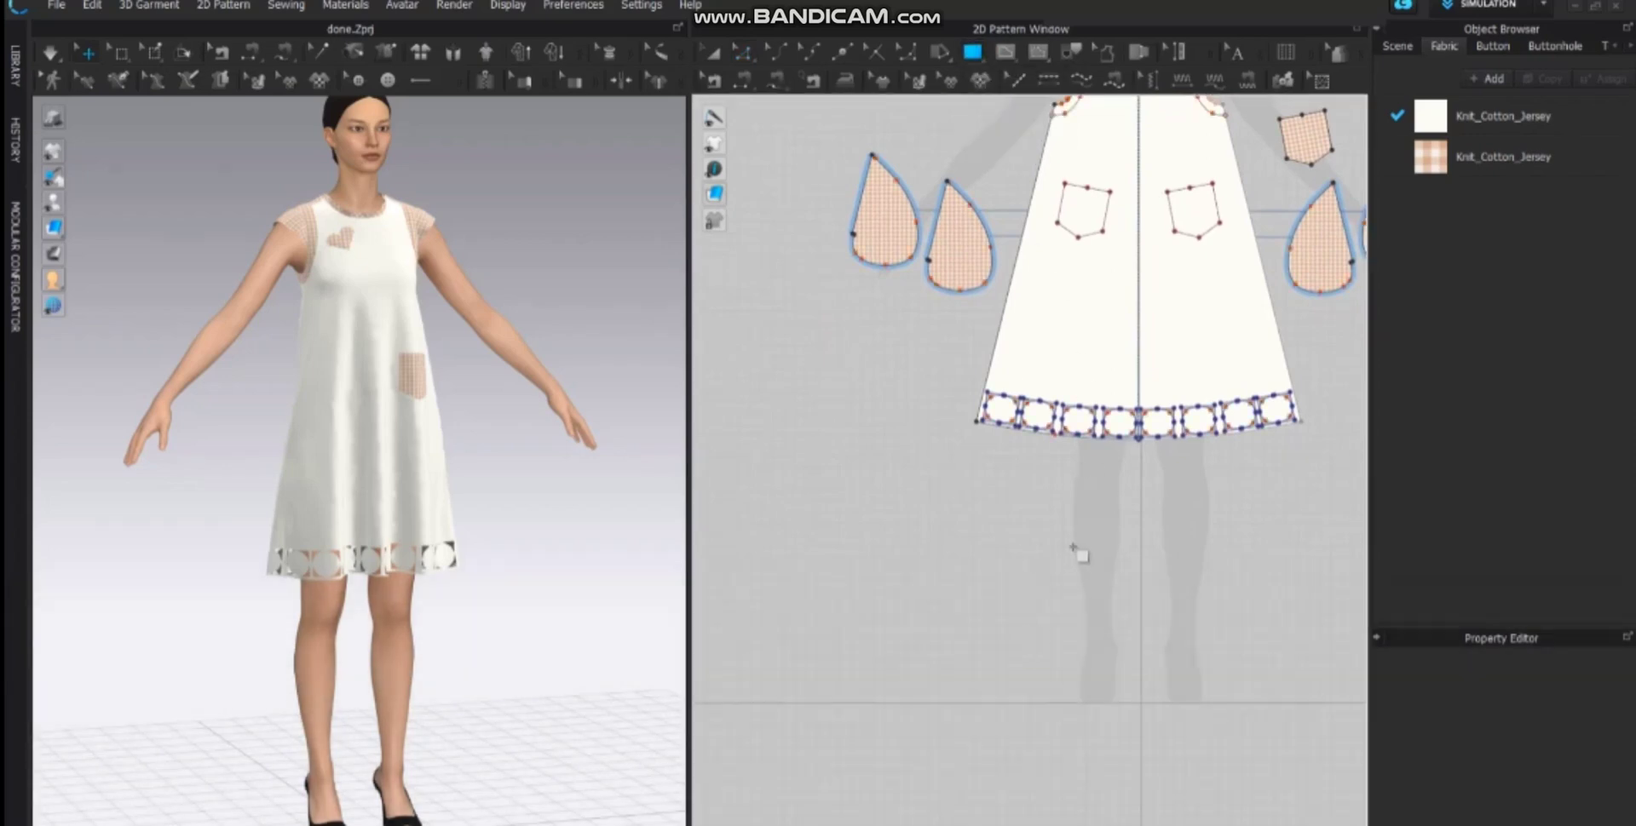
{"action": "scroll", "coordinate": [1074, 548], "scroll_direction": "down", "scroll_amount": 3}
{"action": "middle_click_drag", "start_coordinate": [1074, 548], "coordinate": [895, 545]}
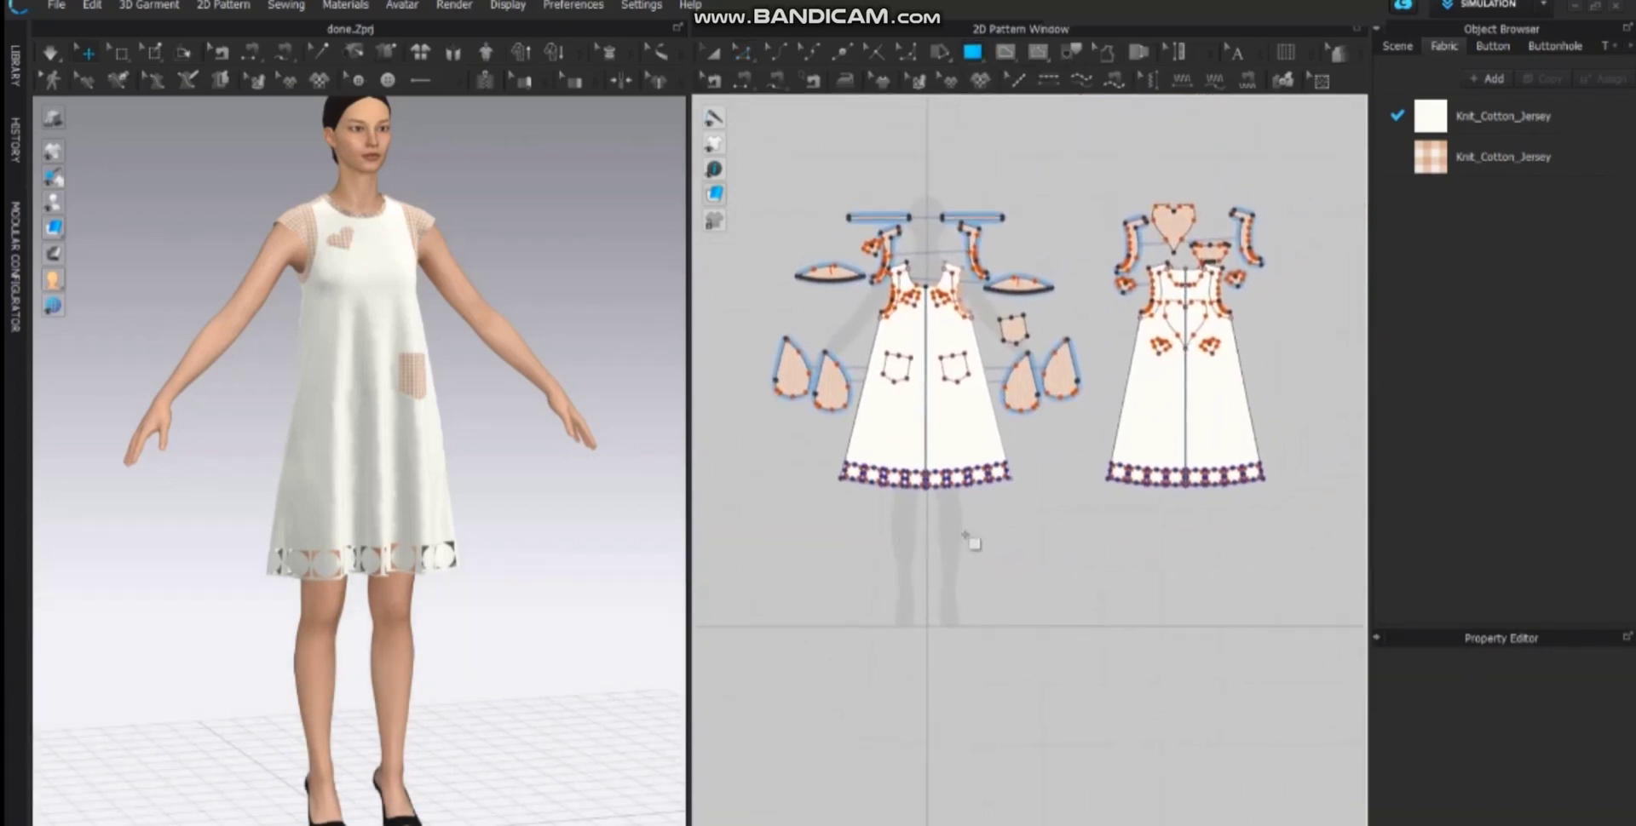
{"action": "middle_click_drag", "start_coordinate": [1033, 551], "coordinate": [998, 532]}
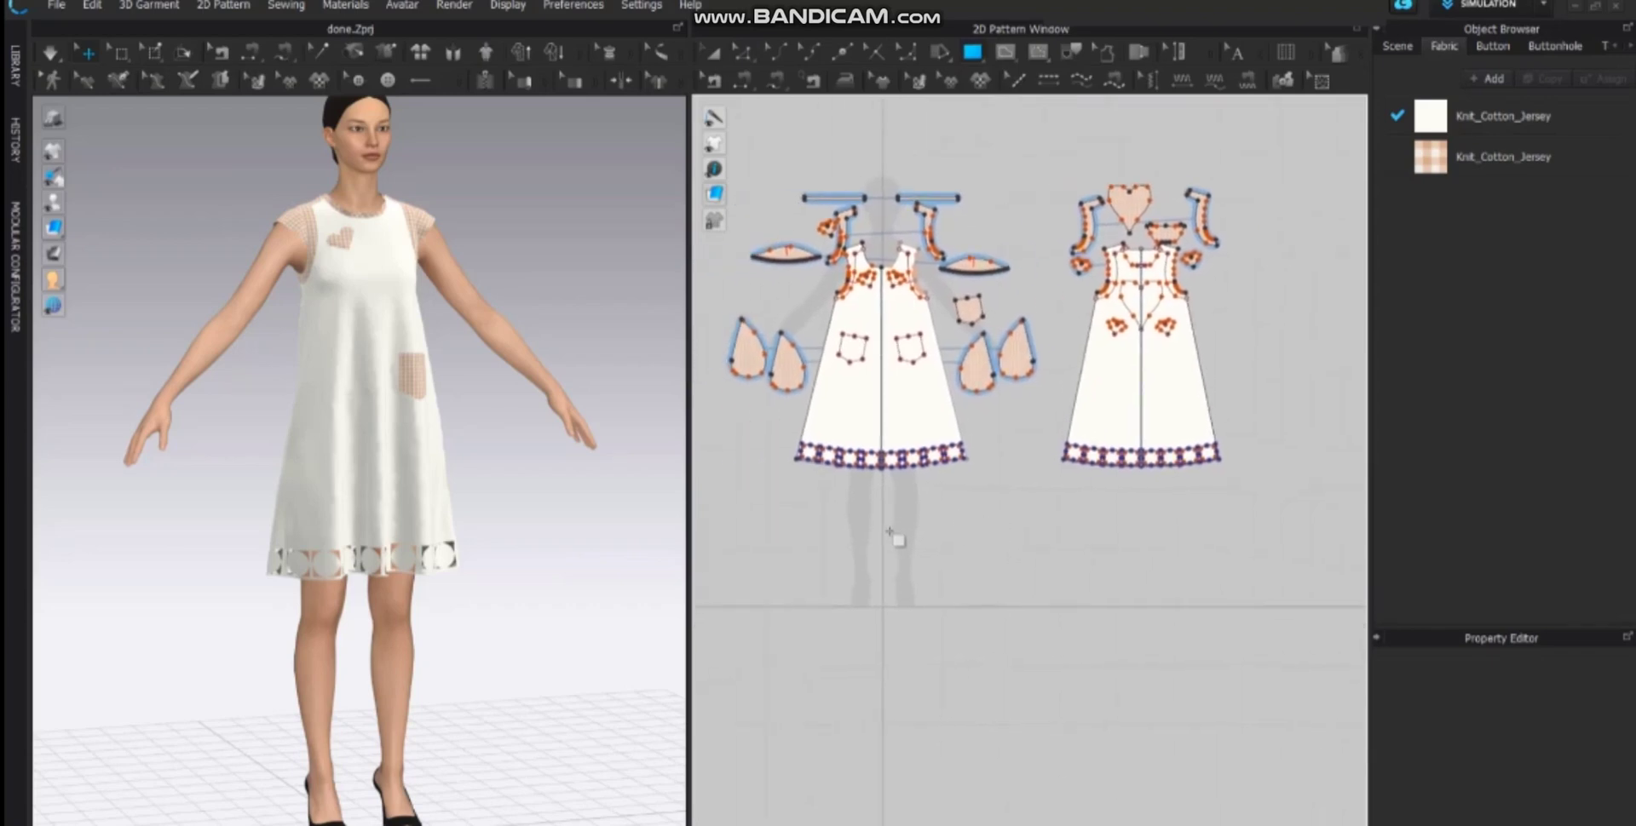
{"action": "middle_click_drag", "start_coordinate": [889, 533], "coordinate": [1002, 531]}
{"action": "left_click_drag", "start_coordinate": [991, 525], "coordinate": [715, 560]}
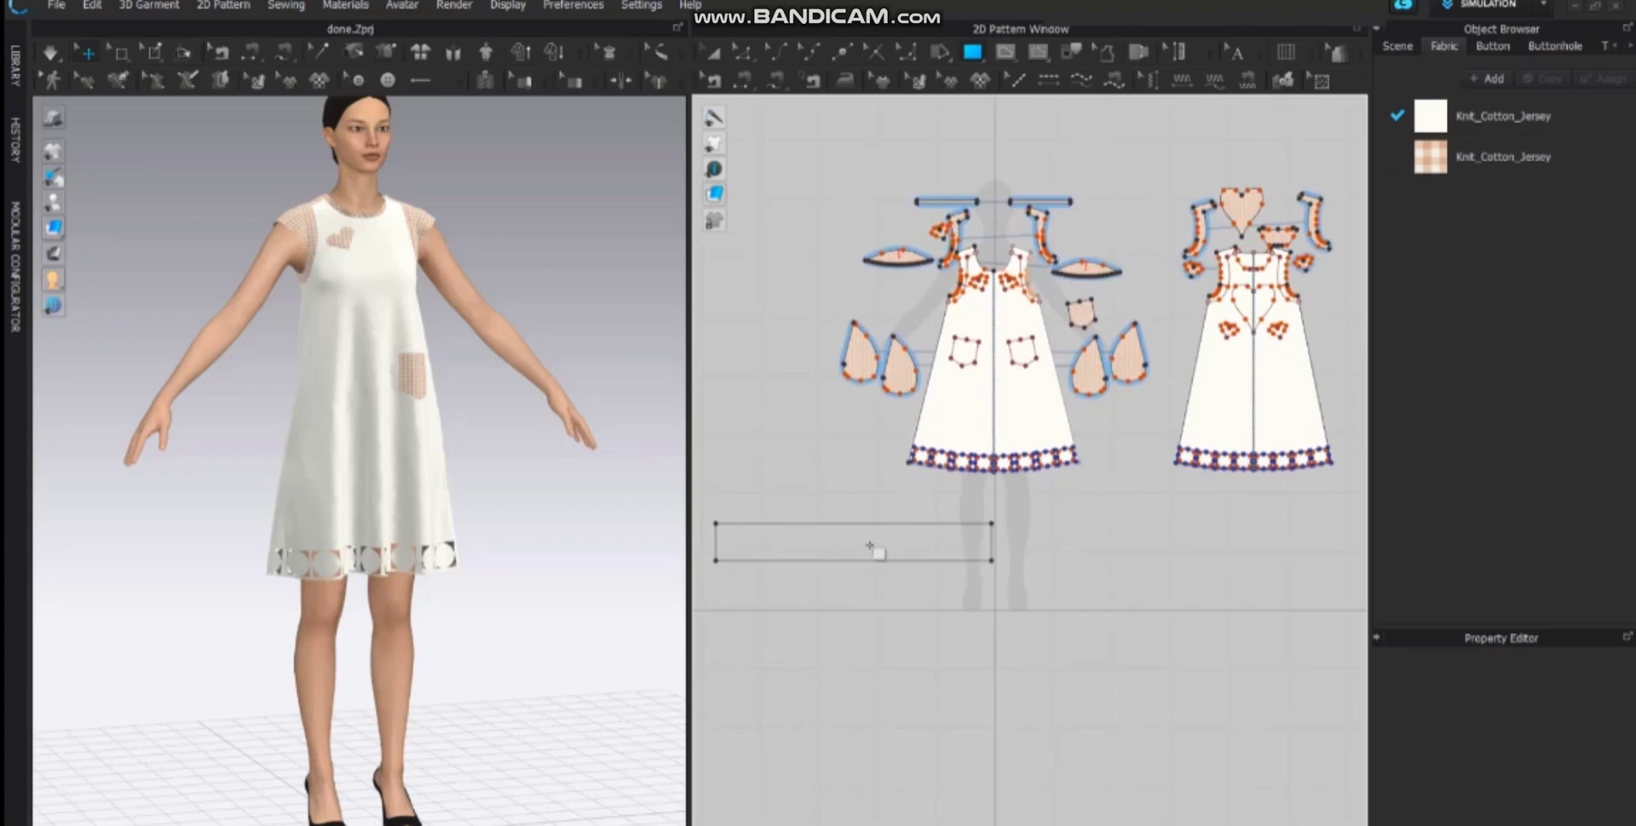
{"action": "left_click", "coordinate": [811, 558]}
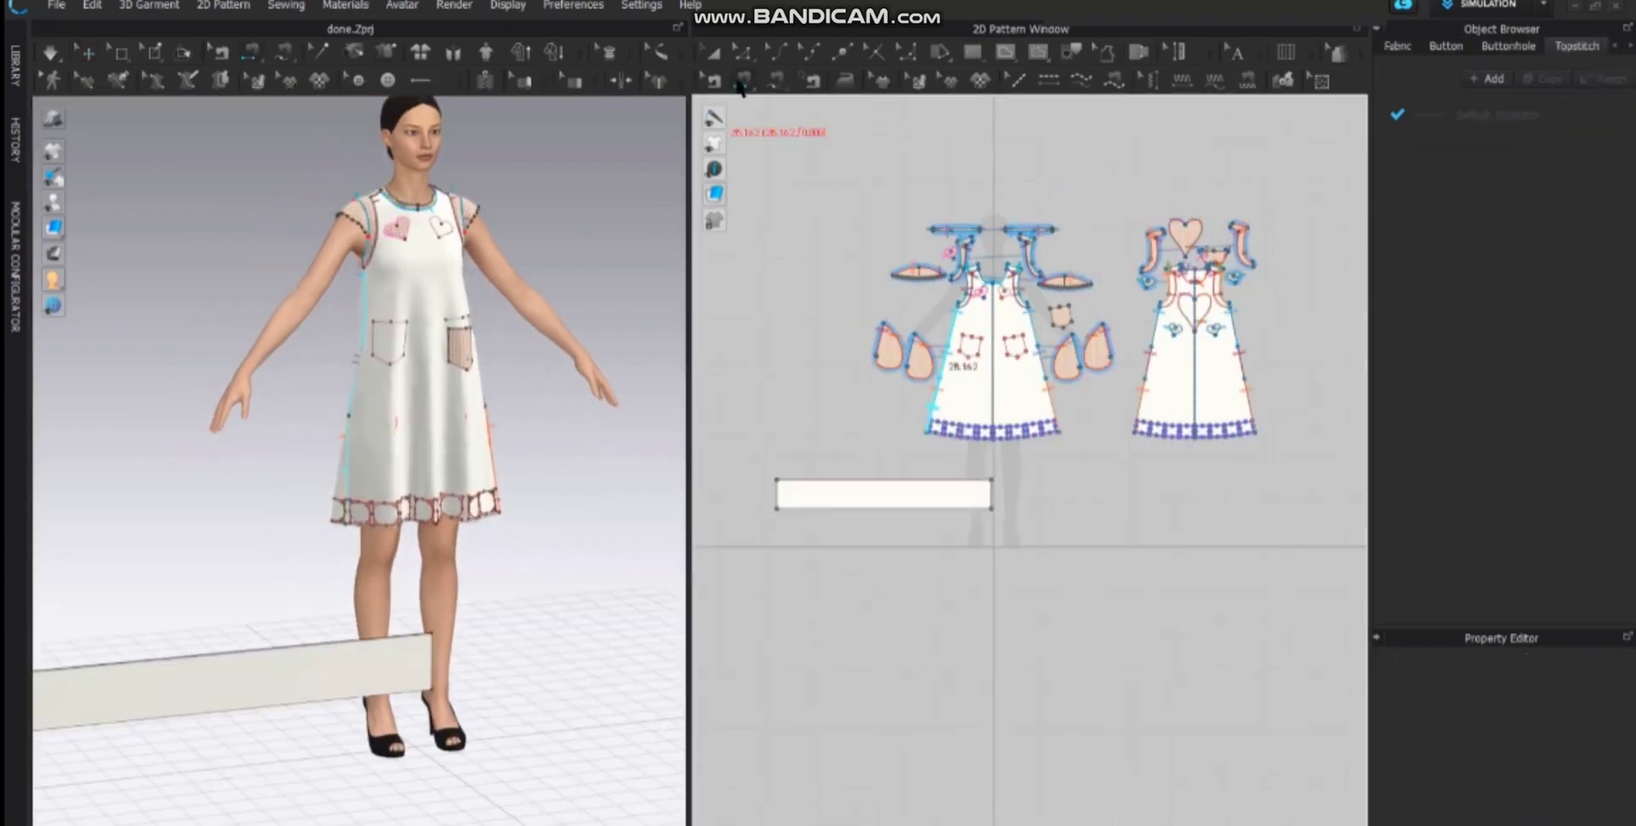
- Free-sew the strip's upper edge across two segments: half of the front bodice hem and half of the back bodice hem
{"action": "left_click", "coordinate": [984, 490]}
{"action": "scroll", "coordinate": [989, 485], "scroll_direction": "up", "scroll_amount": 3}
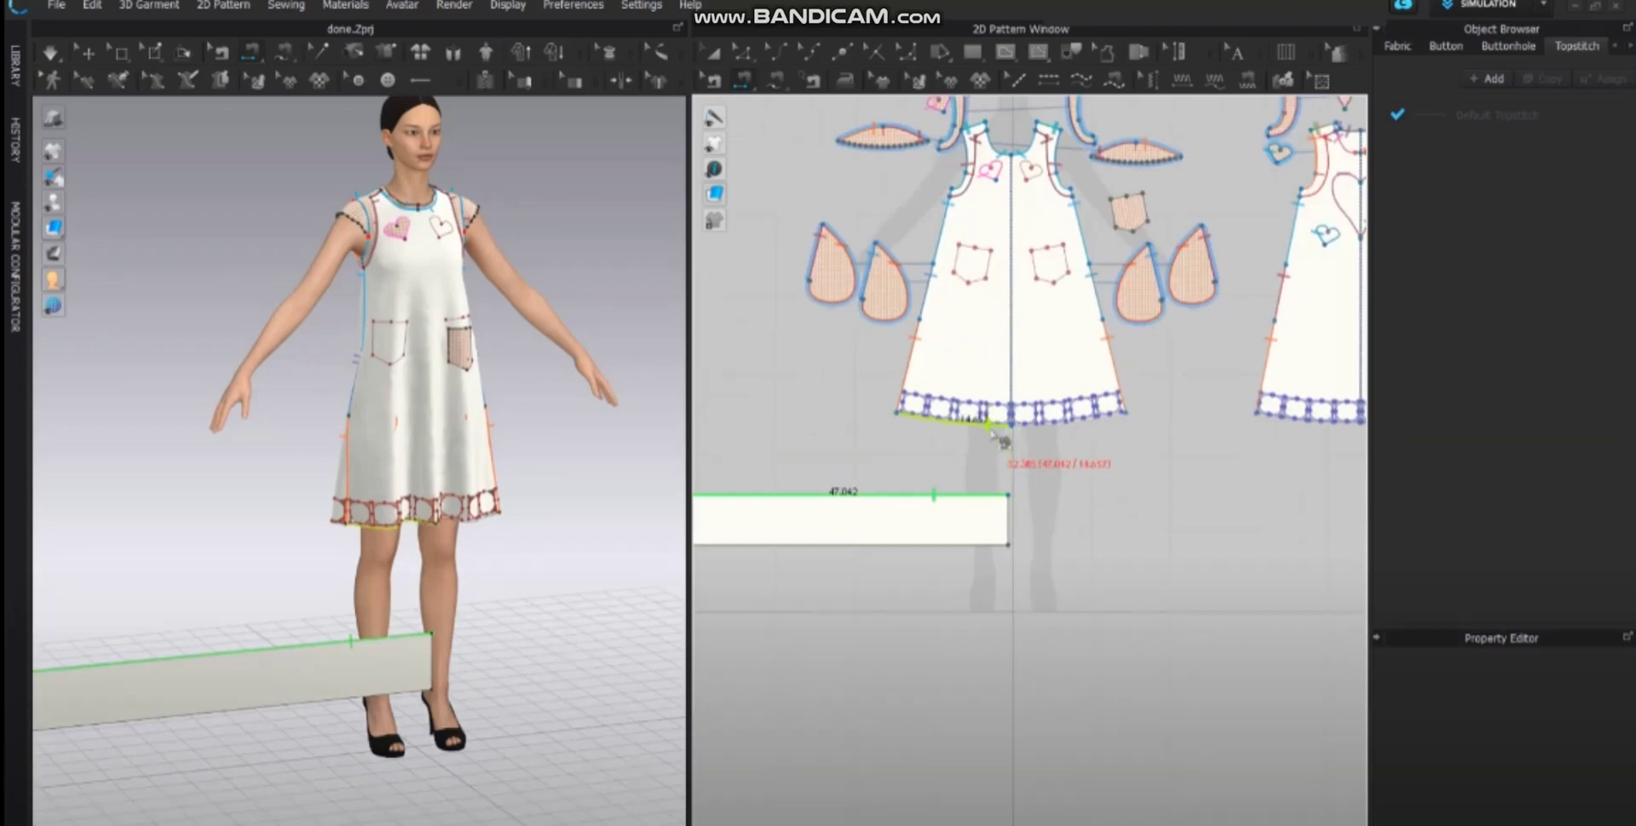
{"action": "scroll", "coordinate": [1001, 426], "scroll_direction": "down", "scroll_amount": 3}
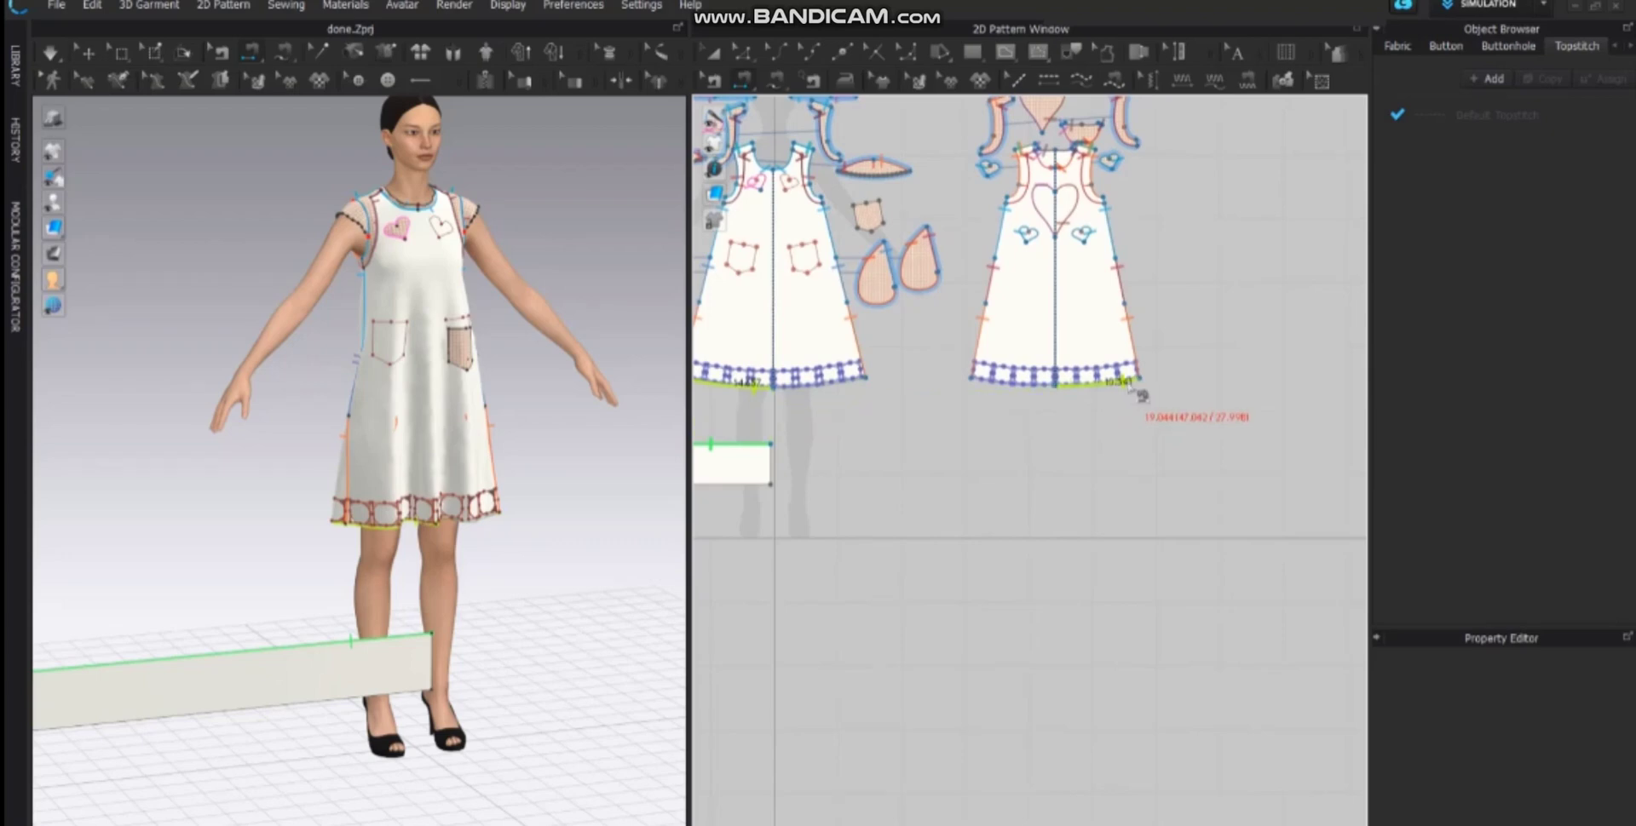
{"action": "left_click", "coordinate": [1140, 394]}
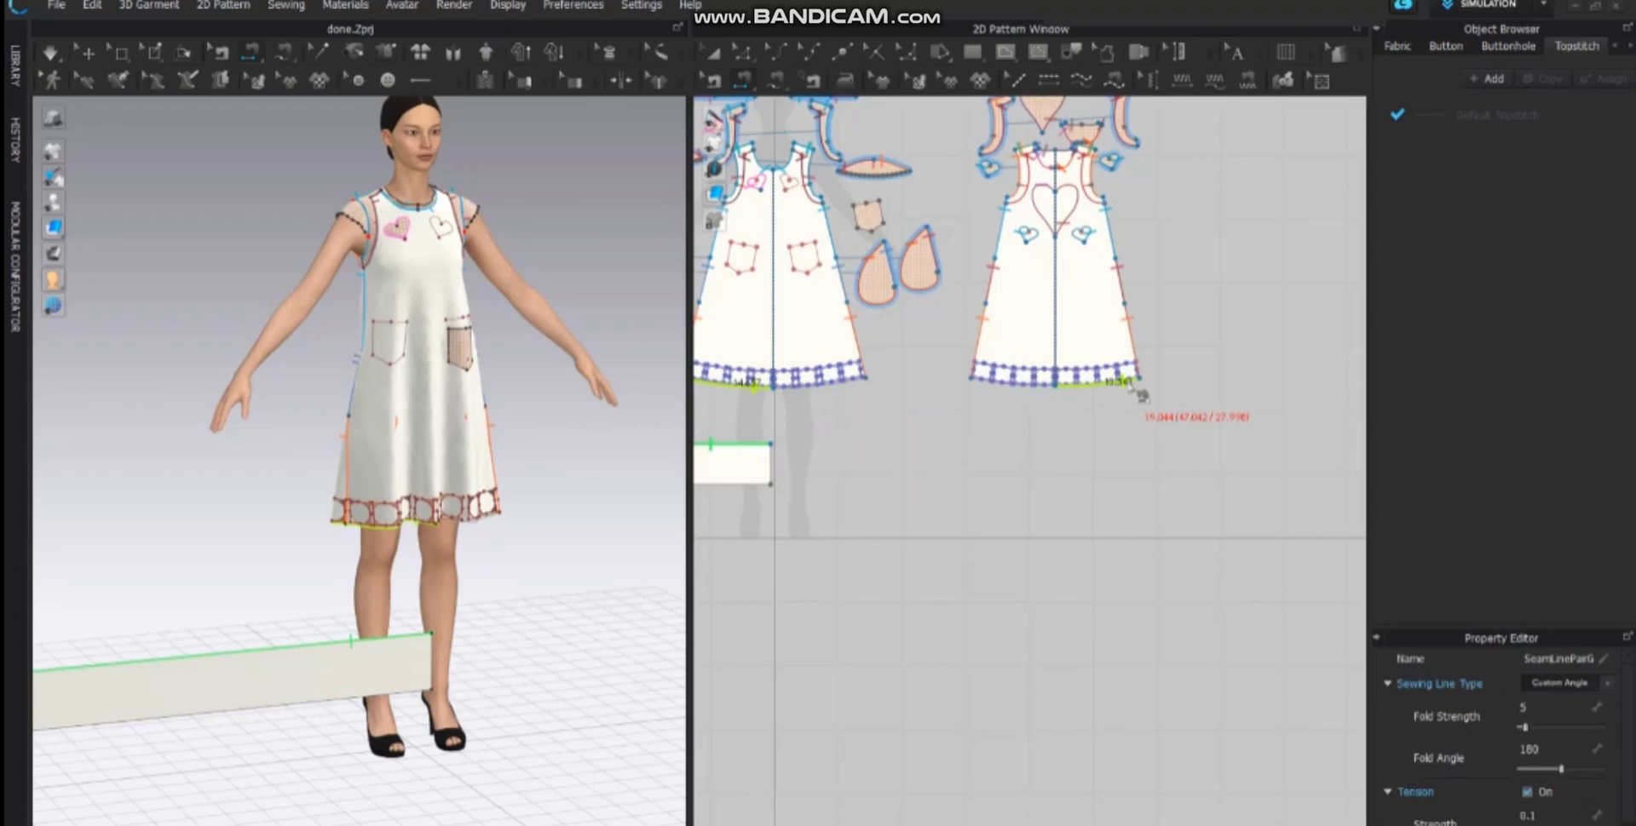
{"action": "middle_click_drag", "start_coordinate": [906, 457], "coordinate": [1077, 486]}
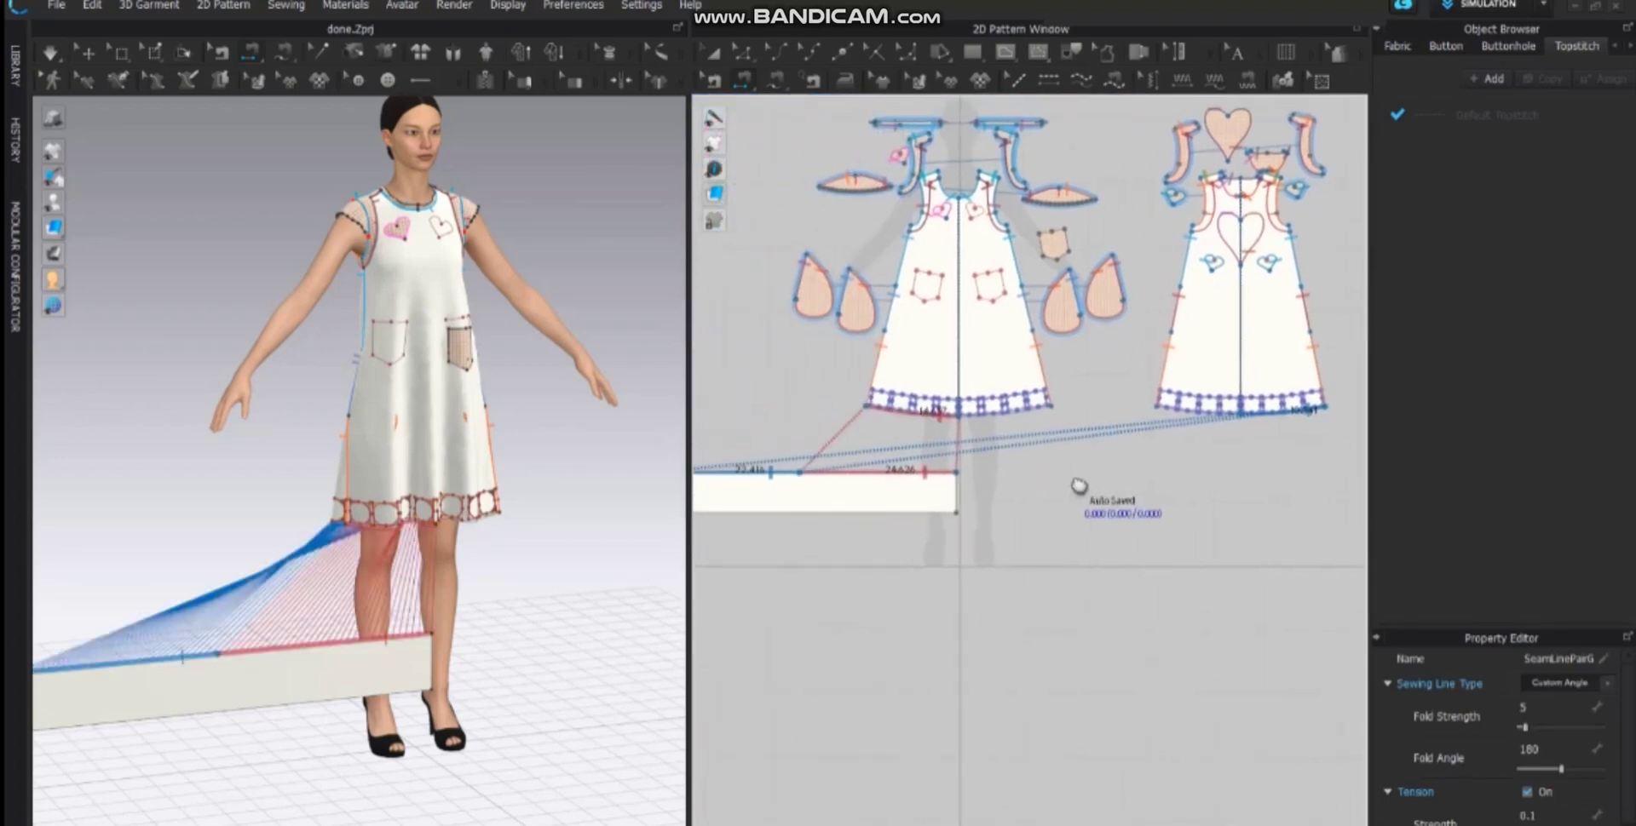
{"action": "scroll", "coordinate": [861, 460], "scroll_direction": "down", "scroll_amount": 2}
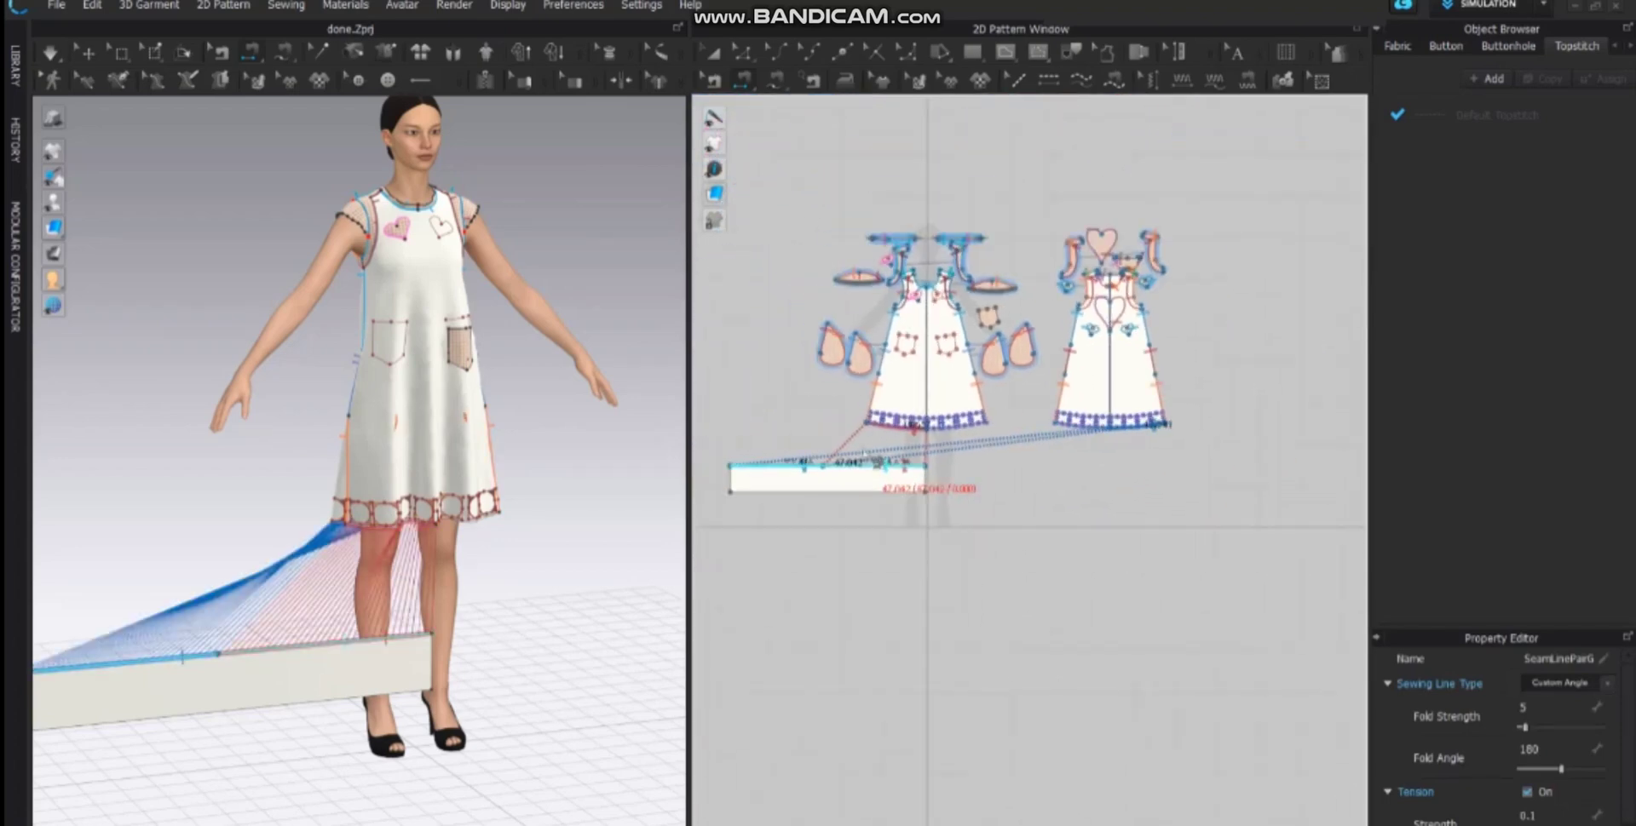
- Move the rectangular strip to the area beneath the back bodice pattern
{"action": "right_click", "coordinate": [1046, 544]}
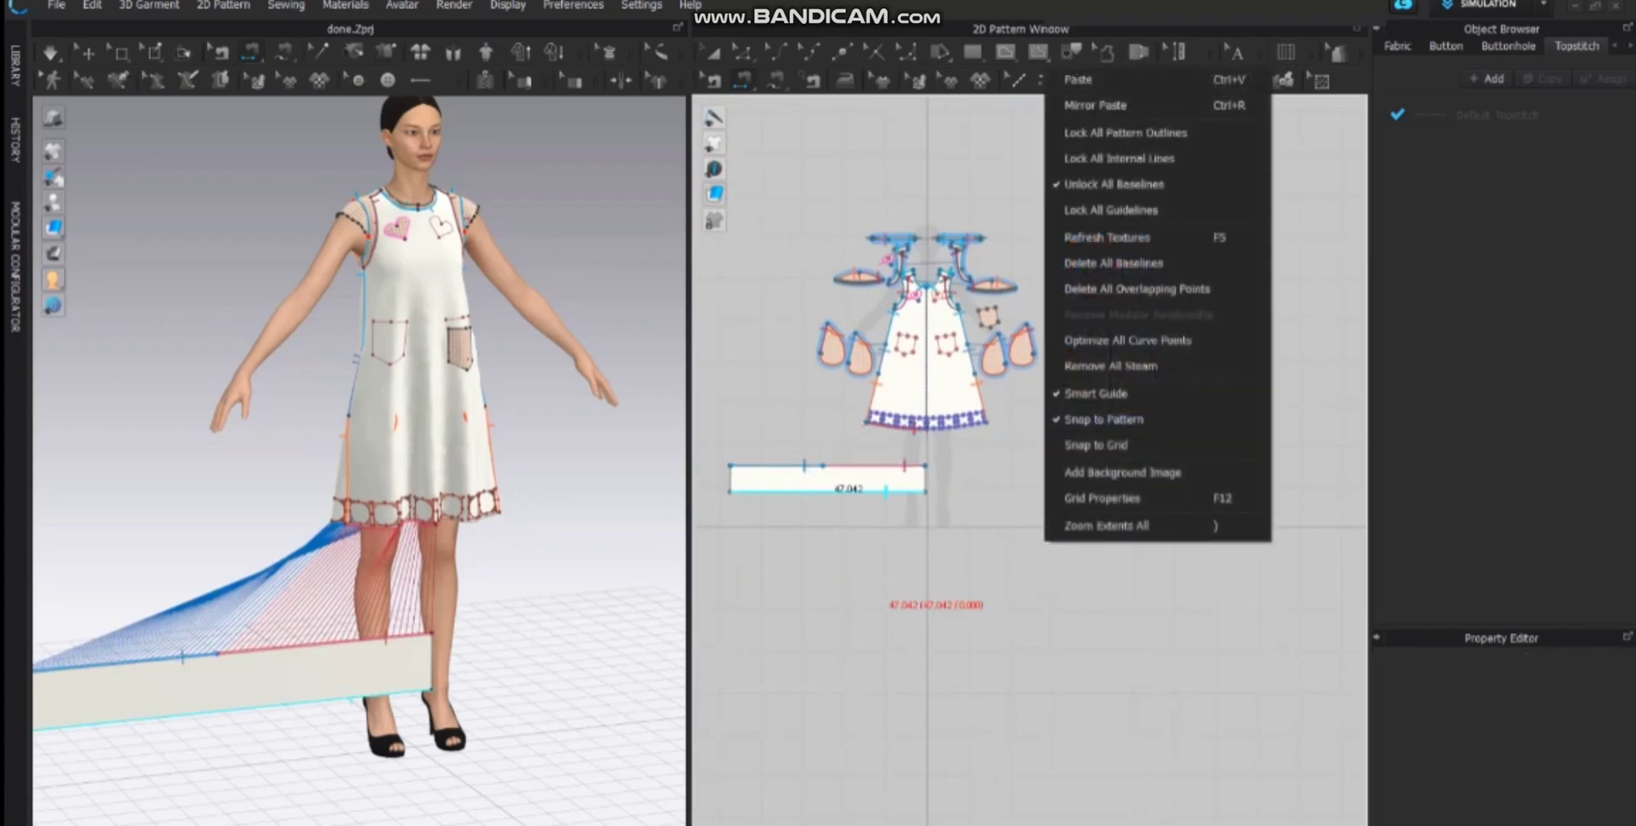
{"action": "left_click", "coordinate": [715, 54]}
{"action": "left_click_drag", "start_coordinate": [834, 481], "coordinate": [1065, 529]}
- Select the seam joining the strip to the back hem, and move the back bodice to the other side of the front bodice
{"action": "left_click", "coordinate": [714, 80]}
{"action": "left_click", "coordinate": [1107, 515]}
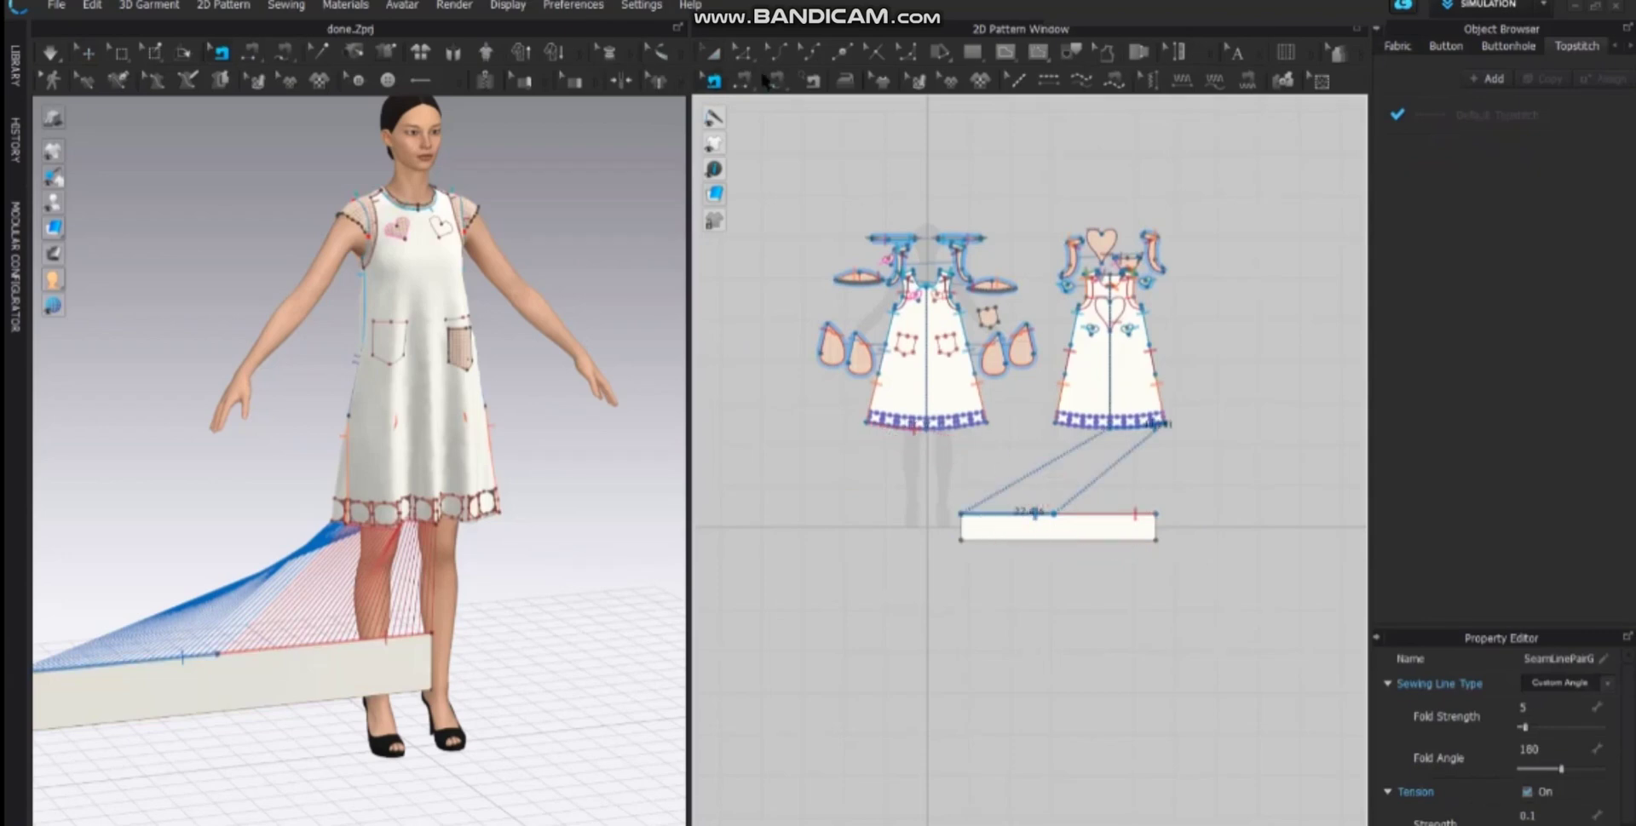
{"action": "left_click", "coordinate": [720, 54]}
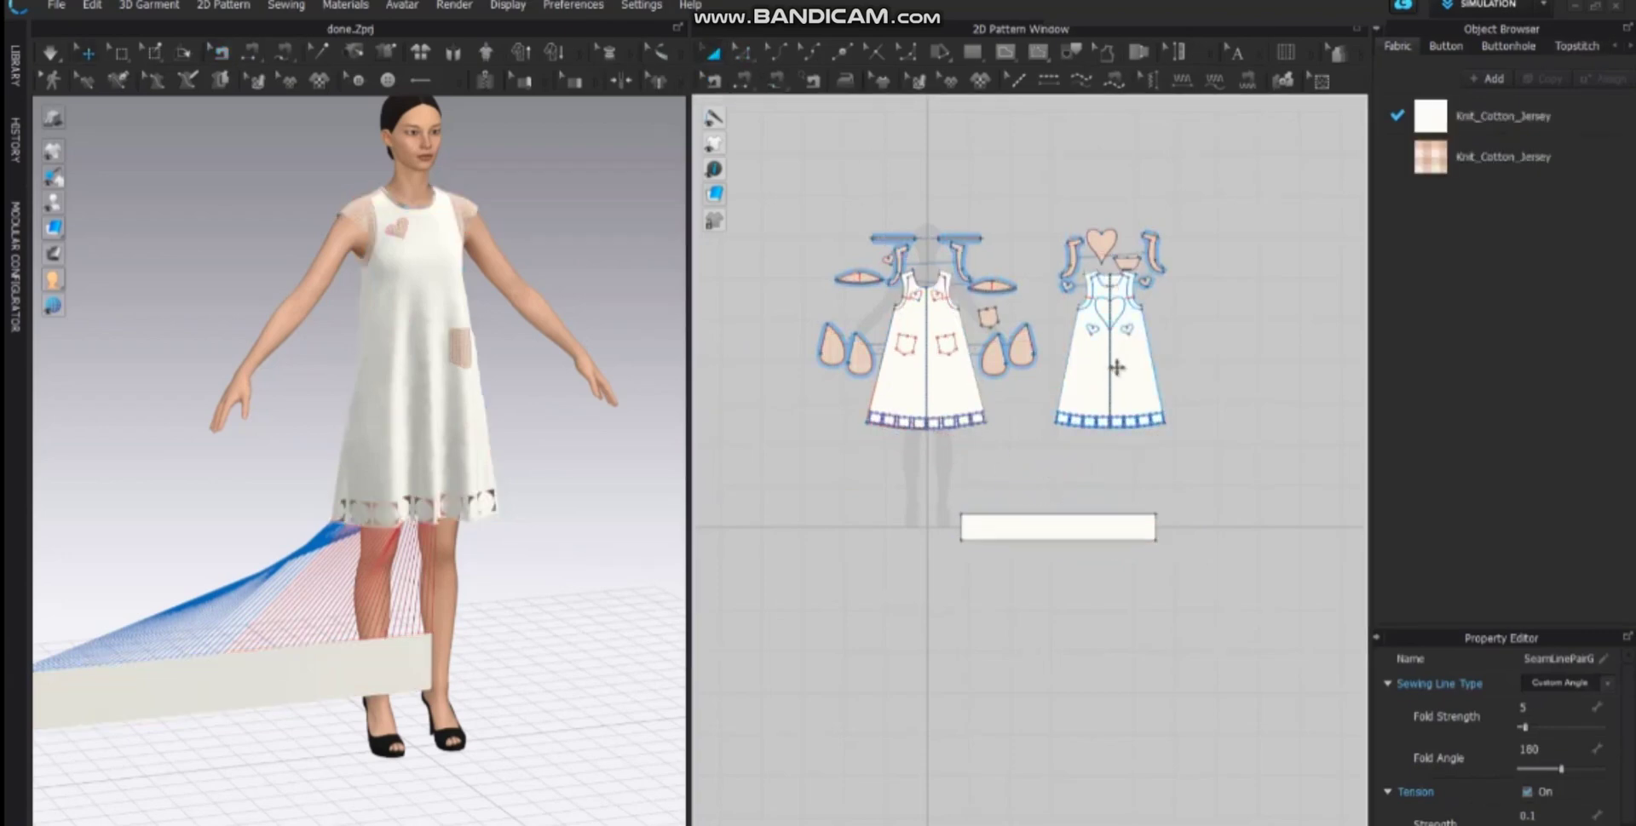
{"action": "left_click_drag", "start_coordinate": [1123, 368], "coordinate": [774, 369]}
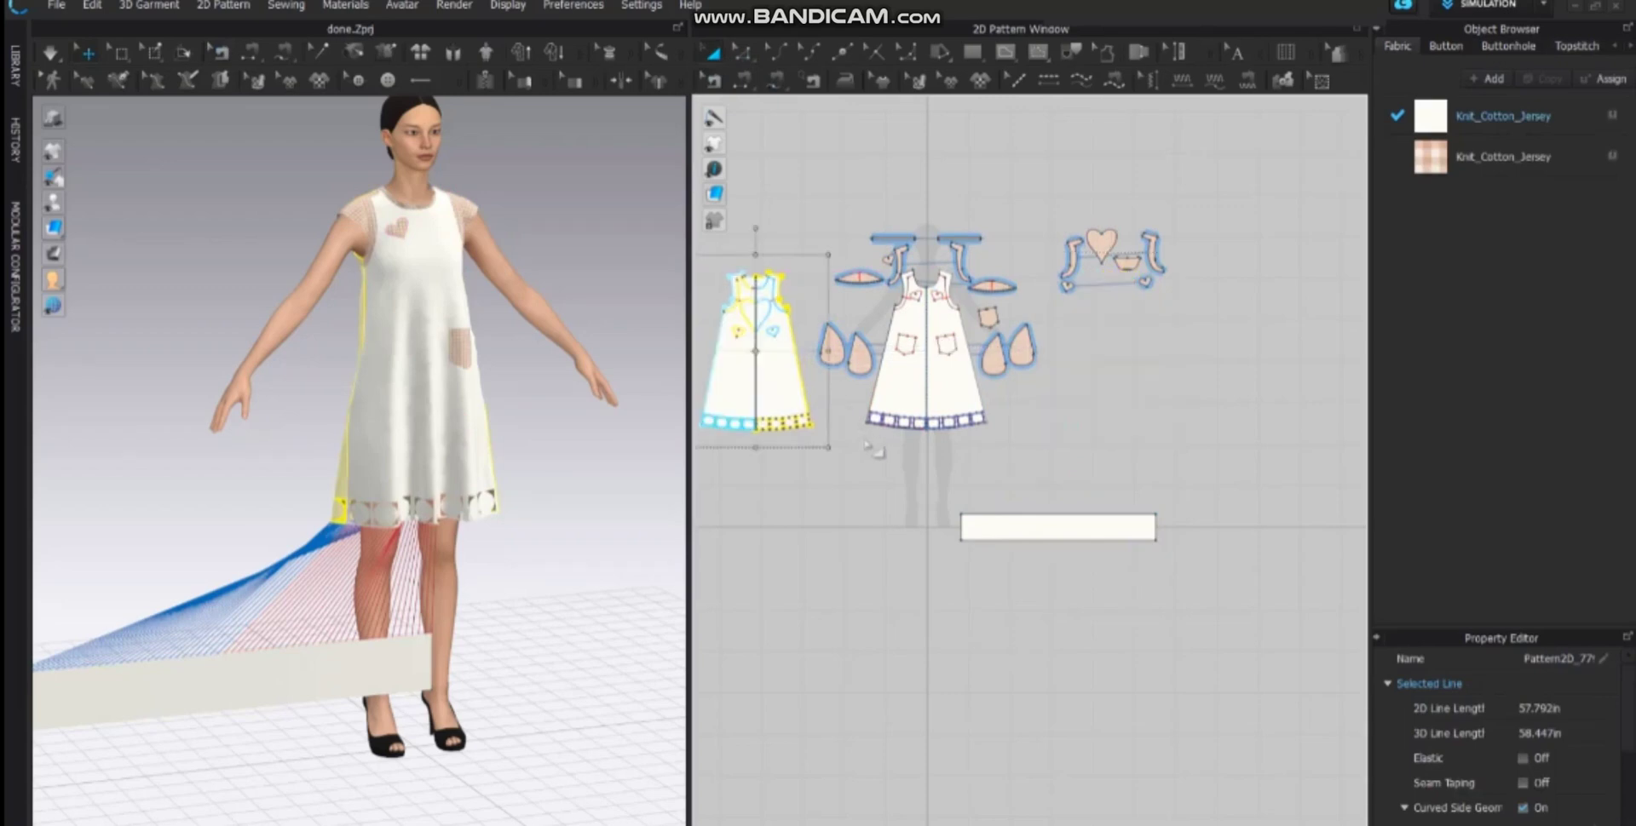
- Move the rectangular strip beneath the two bodices, starting under the back one, and check the seams joining it to their hems
{"action": "left_click", "coordinate": [851, 426]}
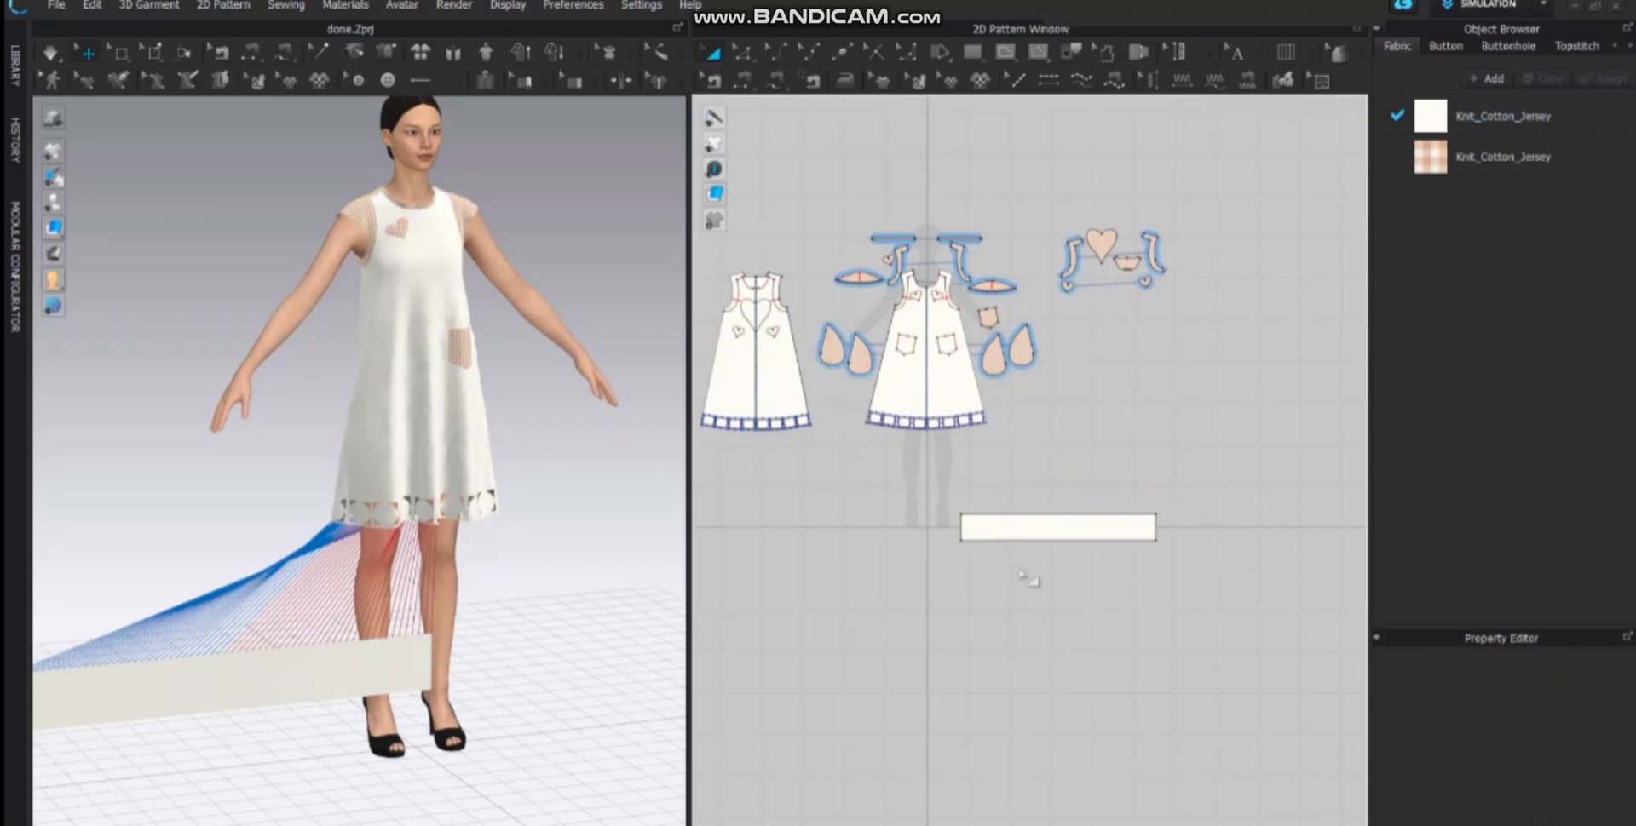
{"action": "left_click_drag", "start_coordinate": [1013, 529], "coordinate": [777, 492]}
{"action": "key", "text": "z"}
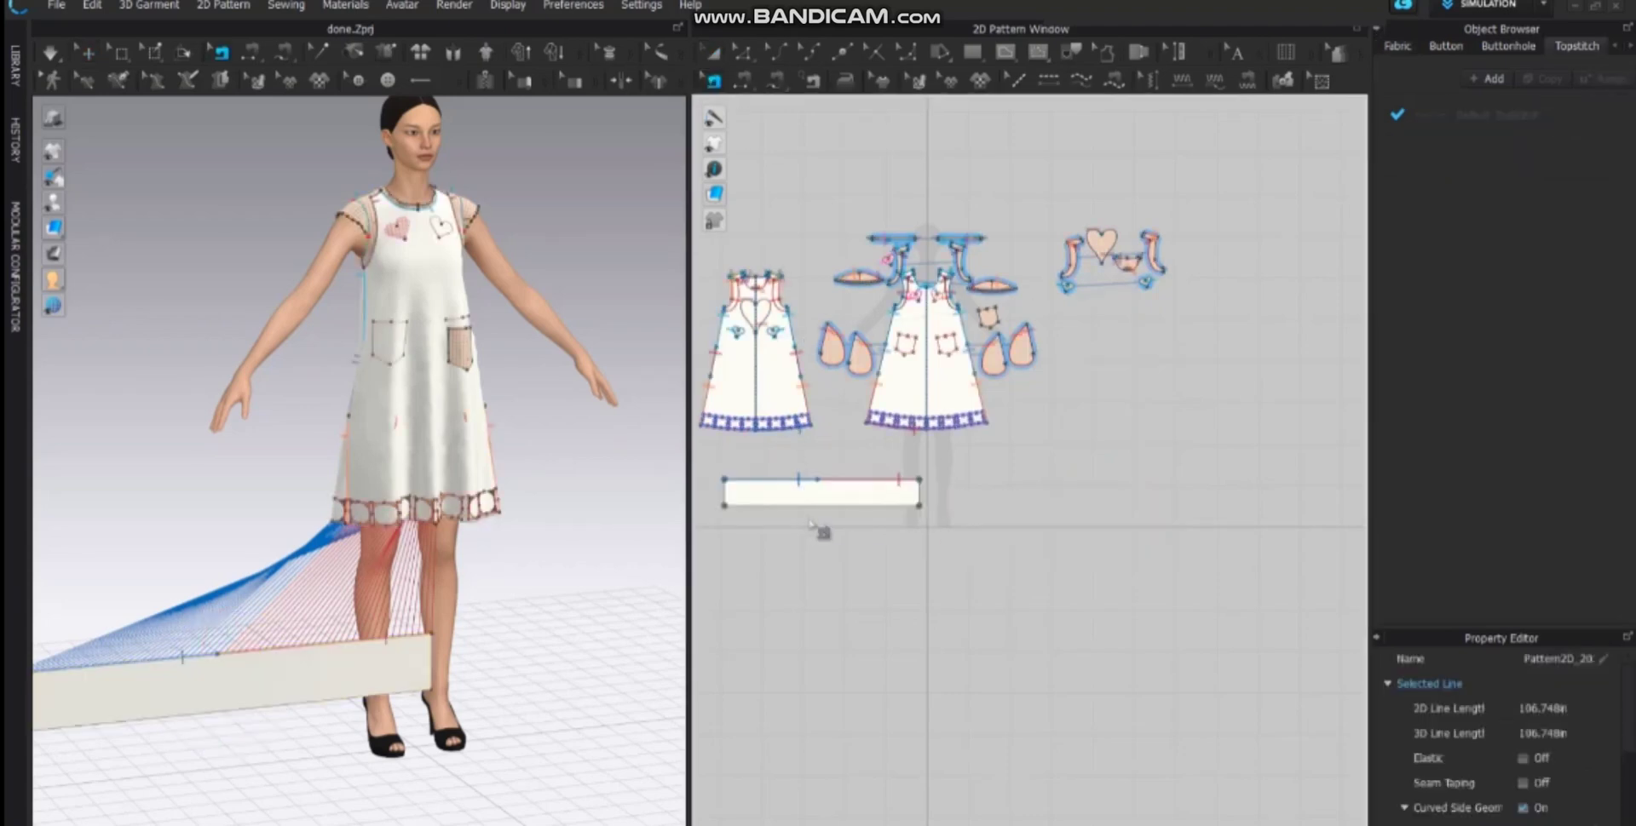
{"action": "left_click", "coordinate": [810, 479]}
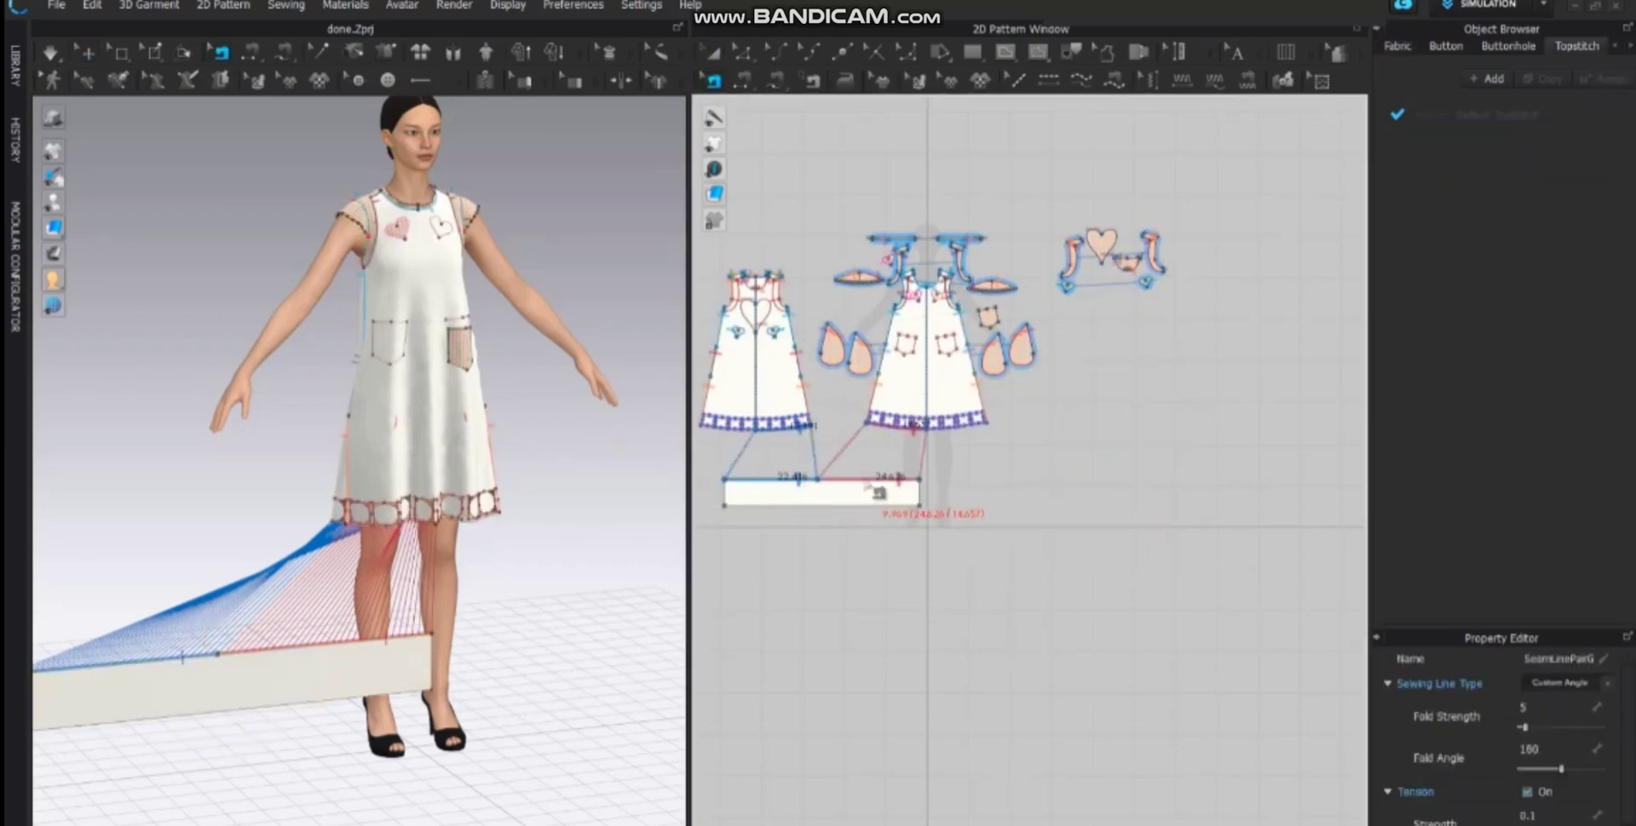
{"action": "right_click_drag", "start_coordinate": [241, 555], "coordinate": [452, 549]}
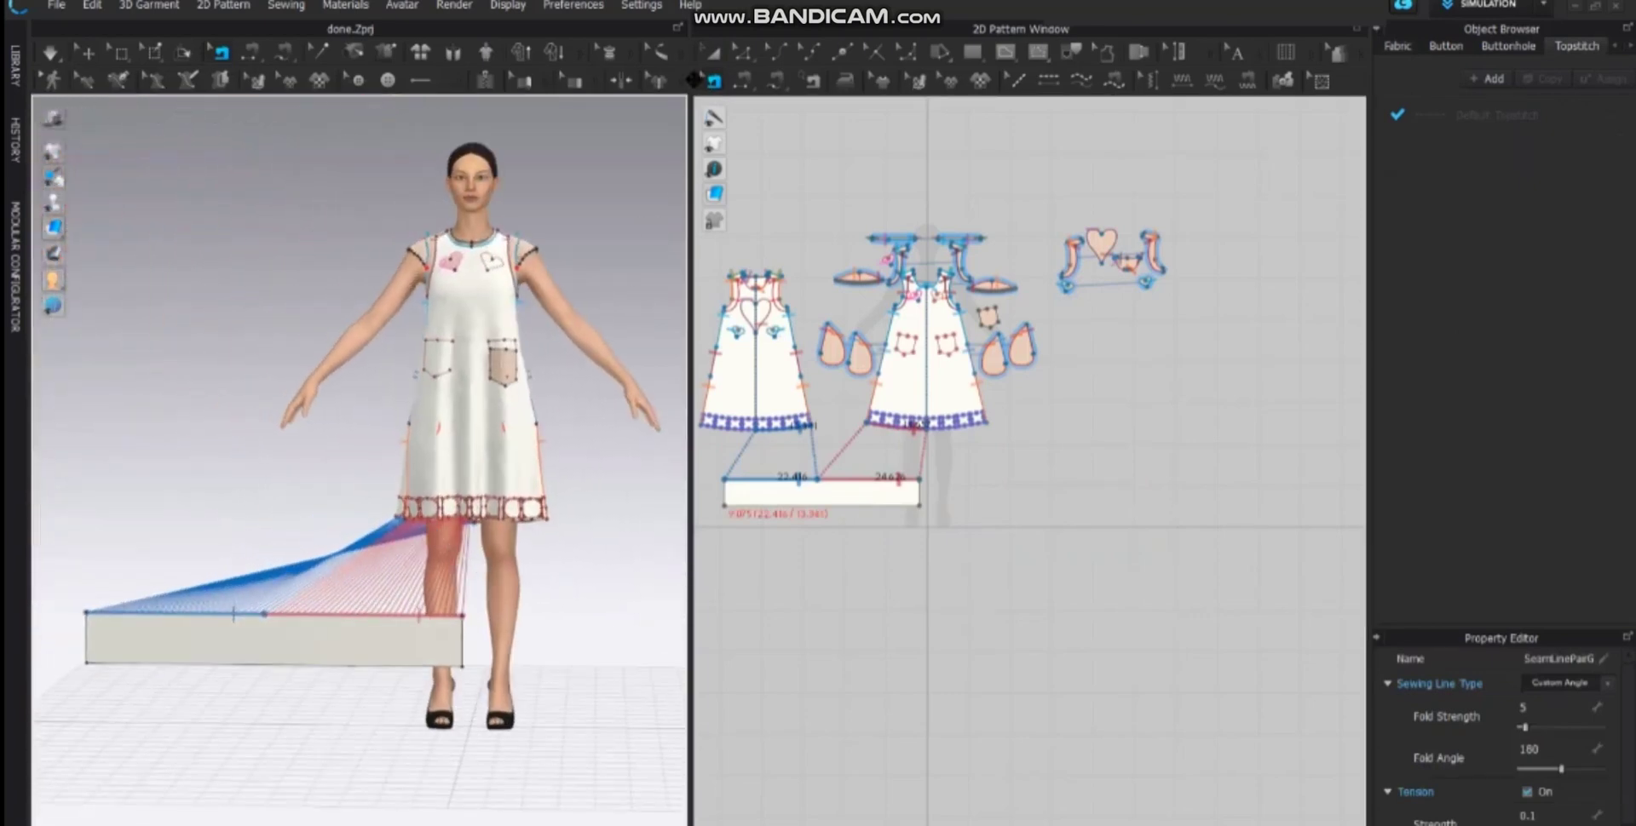
- Superimpose the rectangular strip onto the dress hem in 3D with the Side option
{"action": "left_click", "coordinate": [453, 52]}
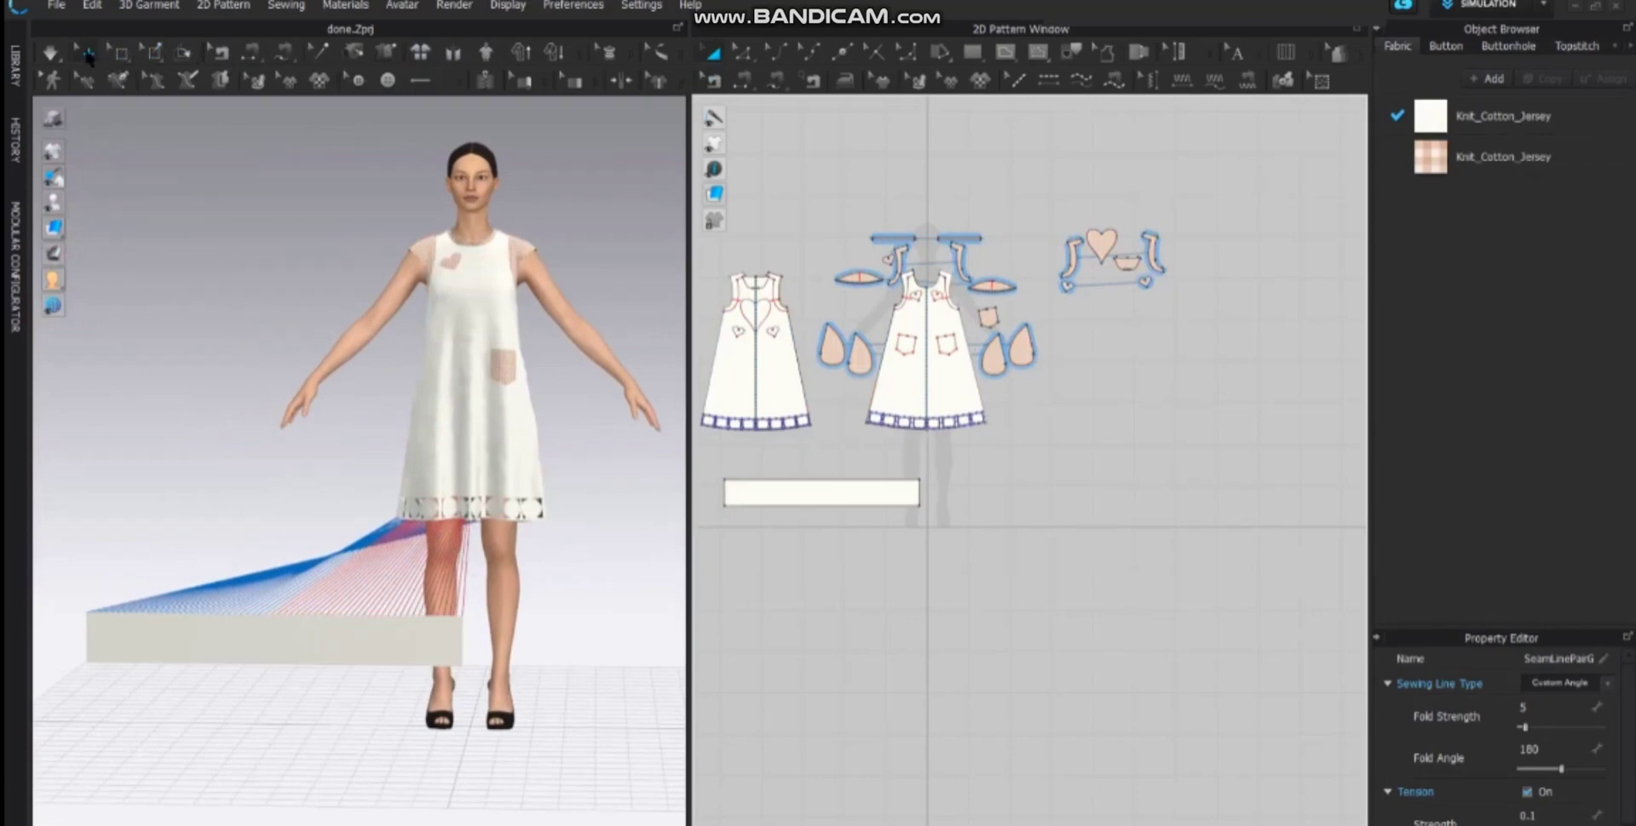
{"action": "right_click", "coordinate": [355, 652]}
{"action": "right_click_drag", "start_coordinate": [236, 637], "coordinate": [375, 643]}
{"action": "right_click", "coordinate": [374, 643]}
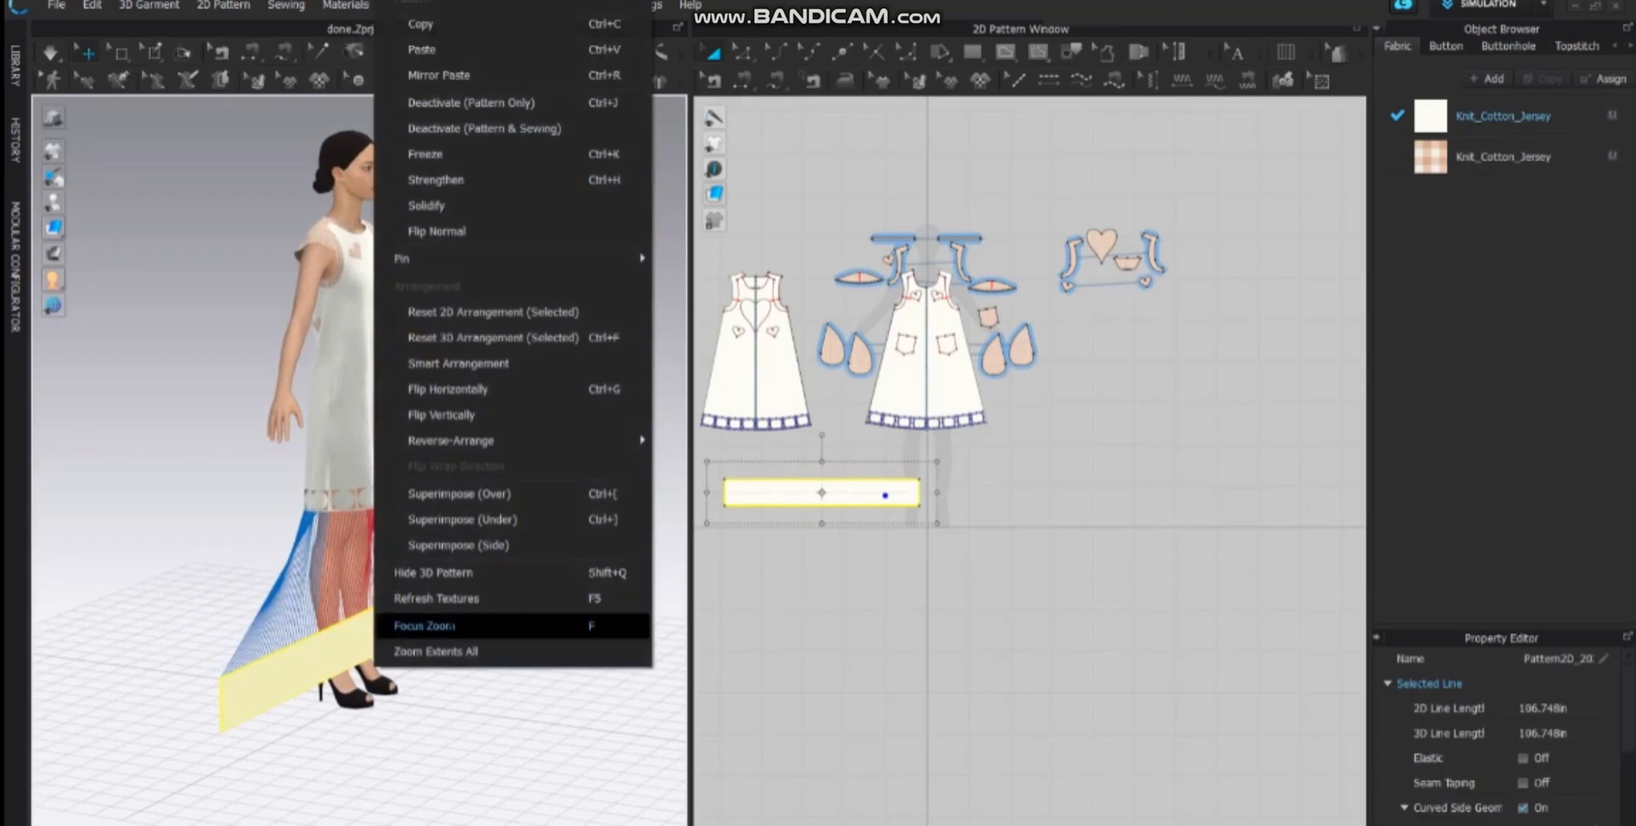
{"action": "left_click", "coordinate": [511, 545]}
{"action": "right_click_drag", "start_coordinate": [504, 560], "coordinate": [492, 449]}
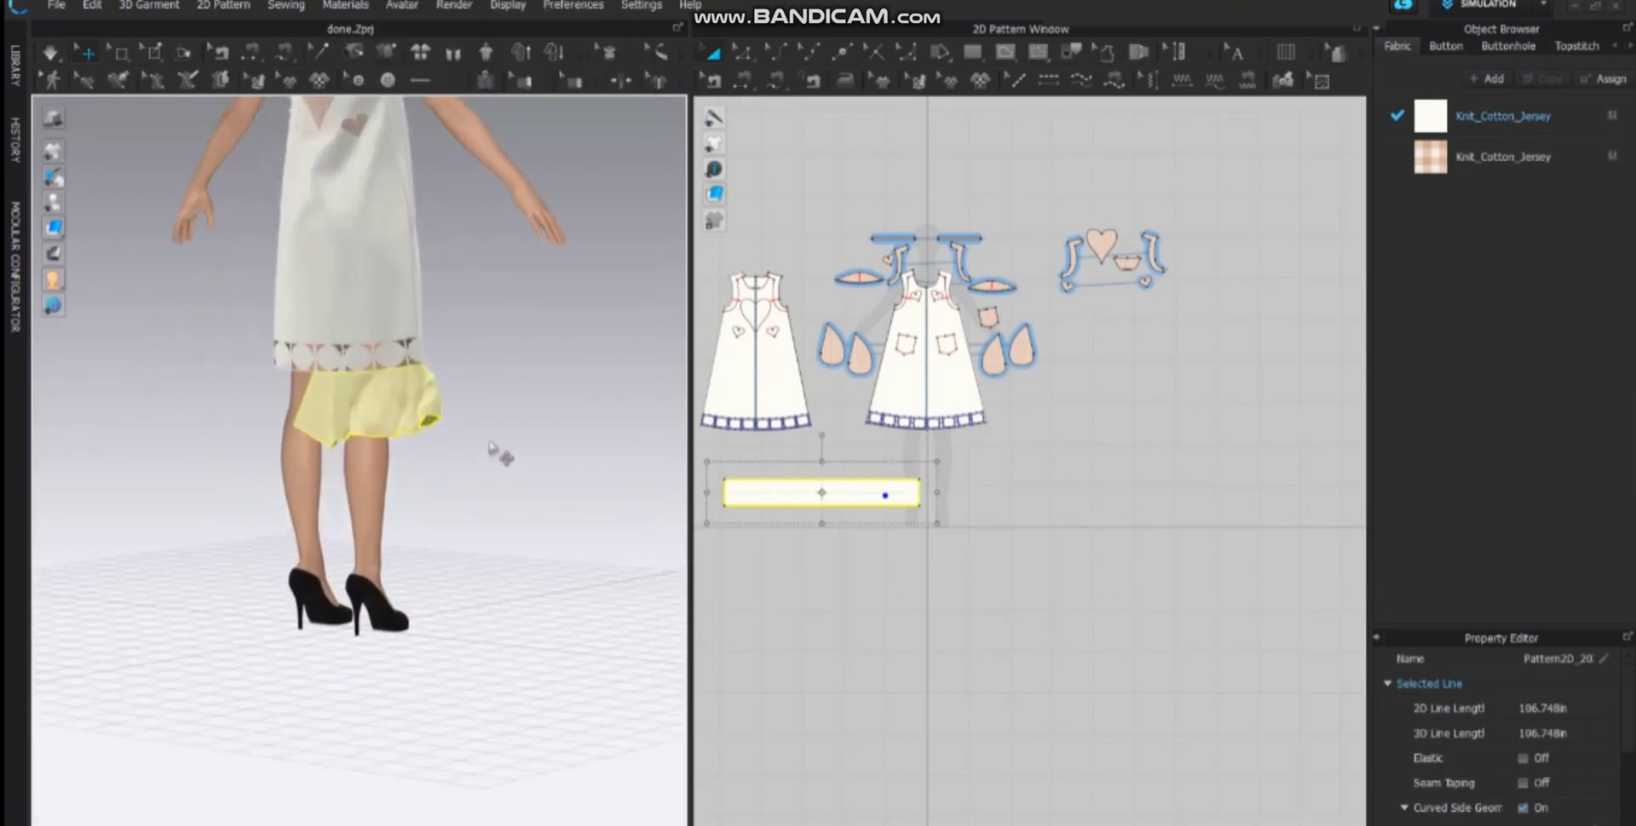
- Examine the sewn hem strip in mesh display around the legs, and restore the textured surface display
{"action": "scroll", "coordinate": [502, 282], "scroll_direction": "up", "scroll_amount": 3}
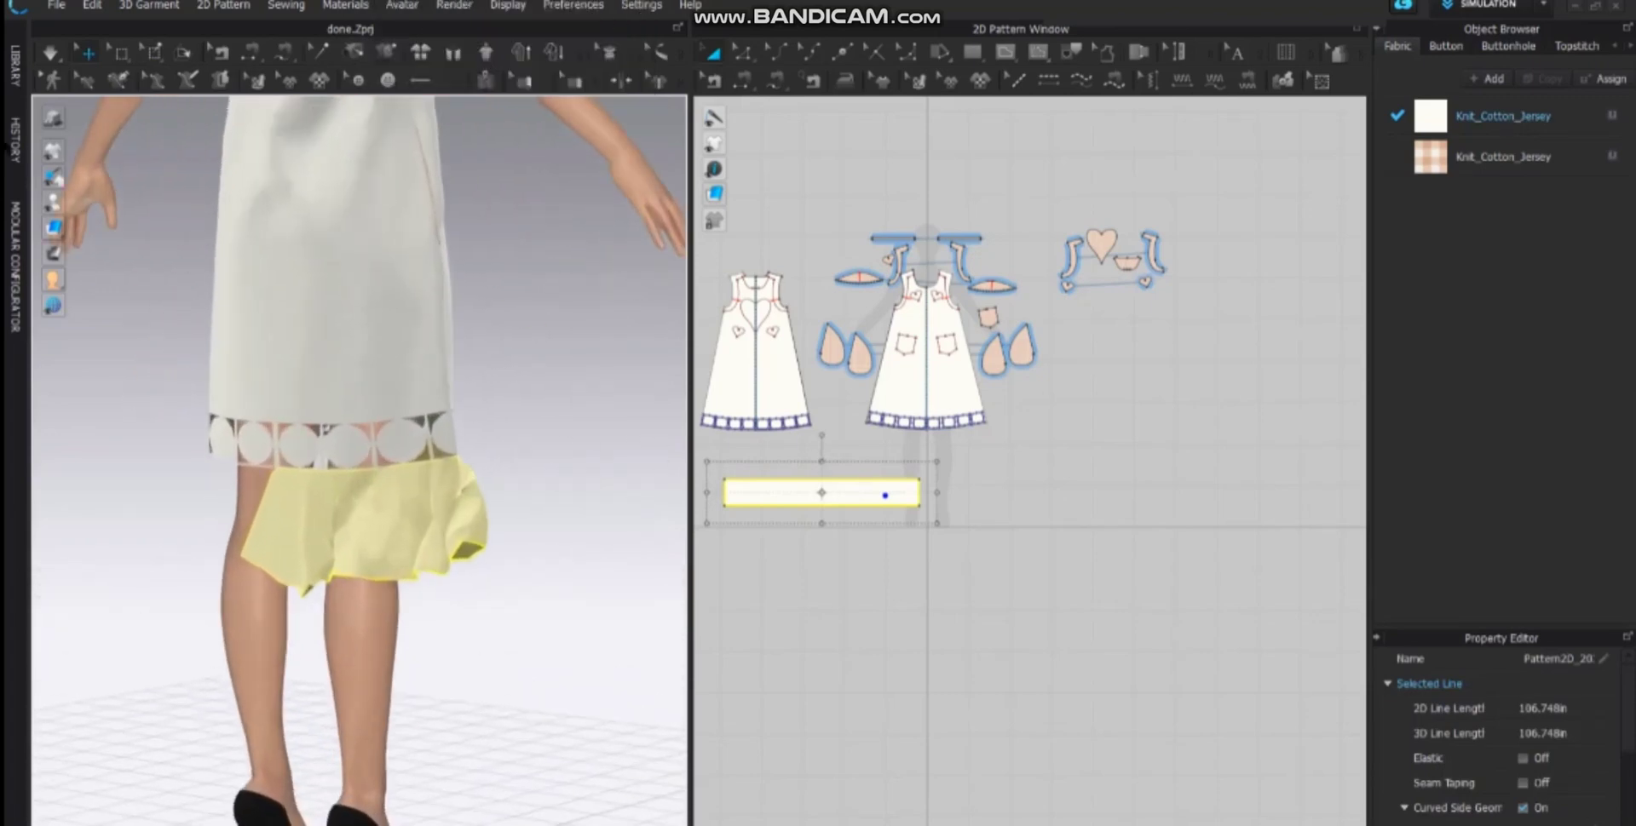
{"action": "mouse_move", "coordinate": [58, 177]}
{"action": "mouse_move", "coordinate": [70, 245]}
{"action": "left_click", "coordinate": [175, 235]}
{"action": "mouse_move", "coordinate": [442, 474]}
{"action": "right_mouse_down"}
{"action": "mouse_move", "coordinate": [340, 432]}
{"action": "mouse_move", "coordinate": [358, 485]}
{"action": "mouse_move", "coordinate": [468, 489]}
{"action": "mouse_move", "coordinate": [438, 475]}
{"action": "mouse_move", "coordinate": [354, 498]}
{"action": "mouse_move", "coordinate": [423, 475]}
{"action": "right_mouse_up"}
{"action": "scroll", "coordinate": [449, 479], "scroll_direction": "up", "scroll_amount": 3}
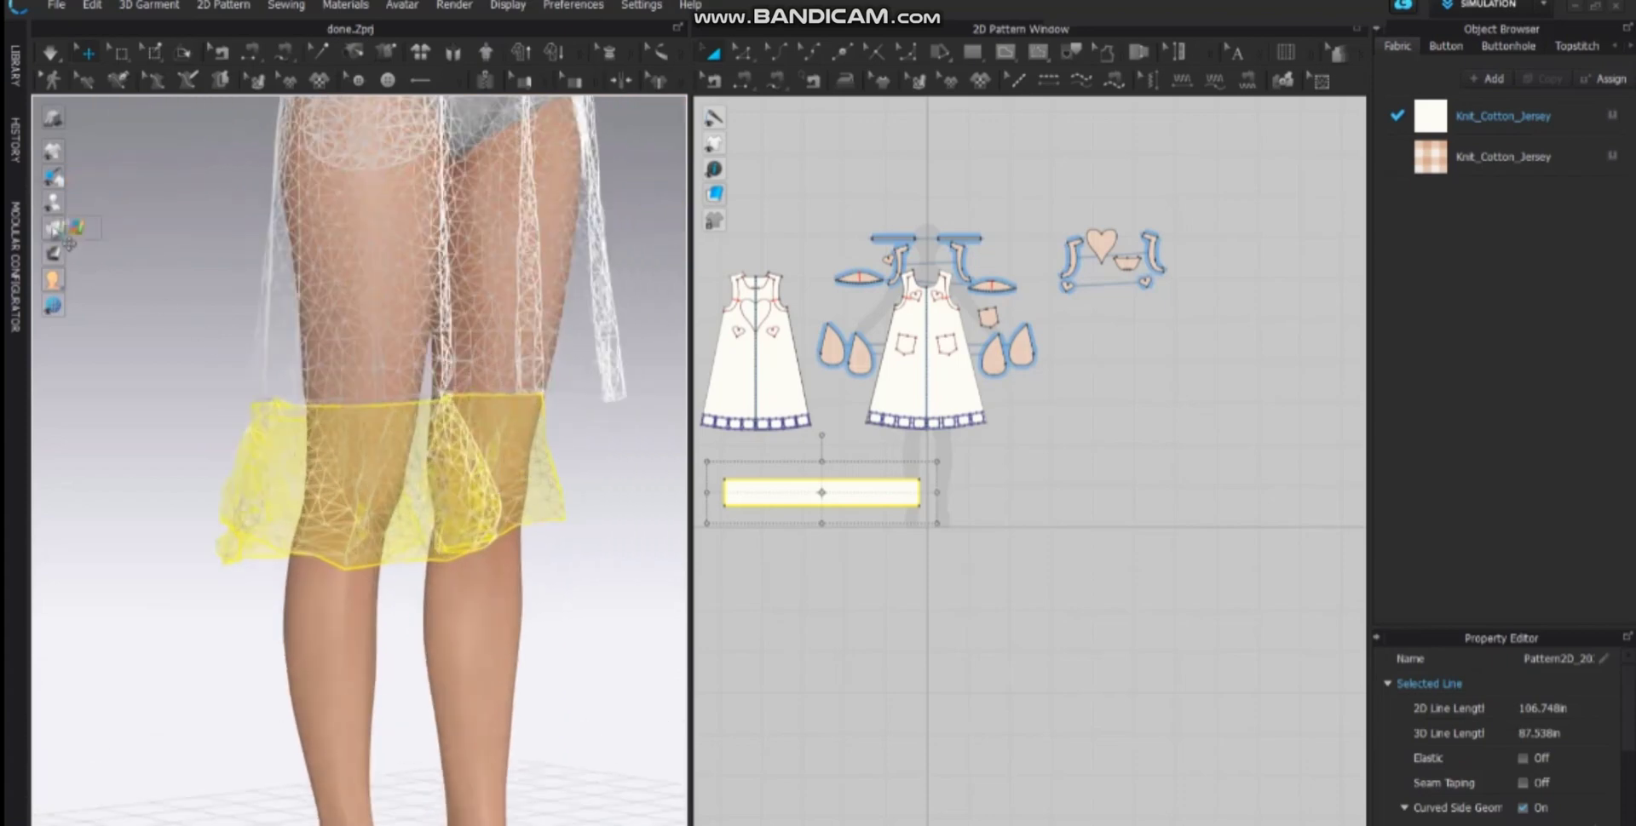
{"action": "left_click", "coordinate": [83, 228]}
{"action": "scroll", "coordinate": [581, 459], "scroll_direction": "down", "scroll_amount": 2}
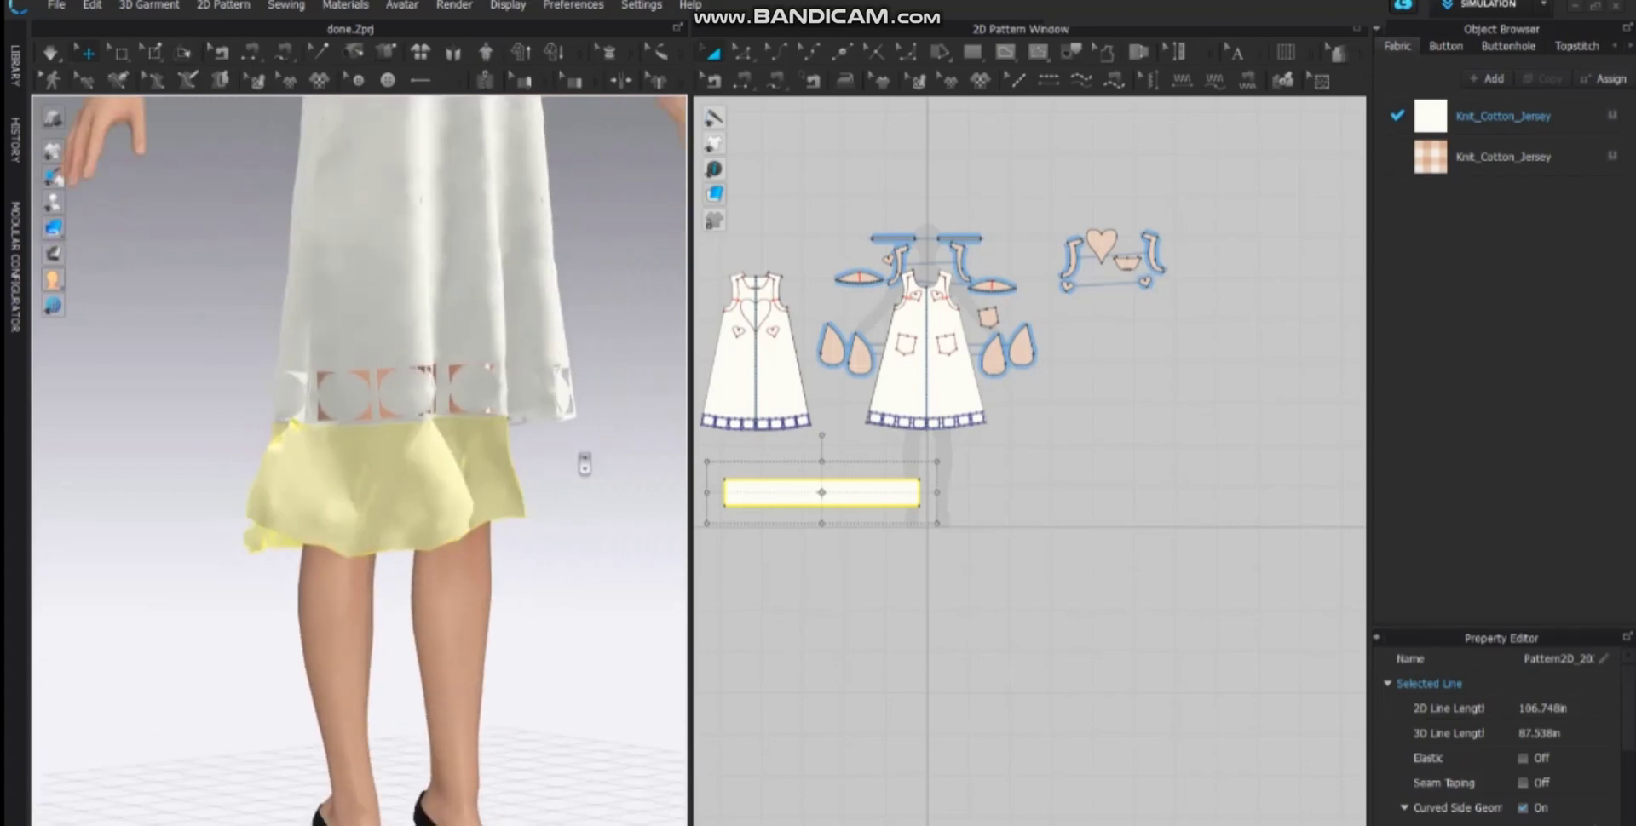
- Simulate the garment briefly so the hem strip drapes from one half of the dress
{"action": "right_click_drag", "start_coordinate": [581, 458], "coordinate": [409, 449]}
{"action": "middle_click_drag", "start_coordinate": [409, 449], "coordinate": [183, 445]}
{"action": "scroll", "coordinate": [184, 445], "scroll_direction": "down", "scroll_amount": 3}
{"action": "key", "text": "space"}
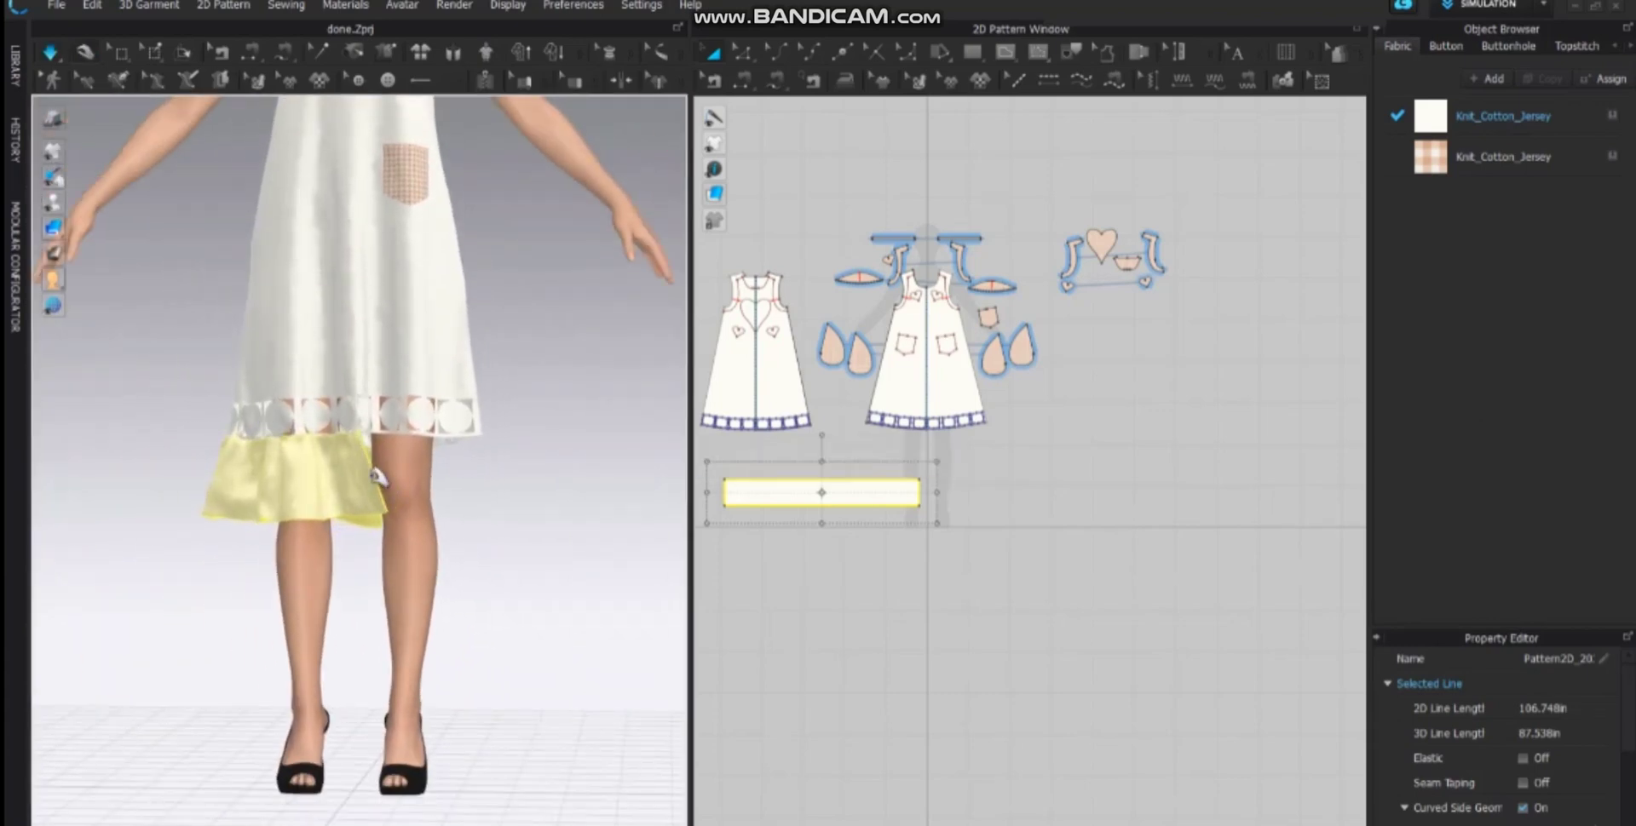
{"action": "key", "text": "w"}
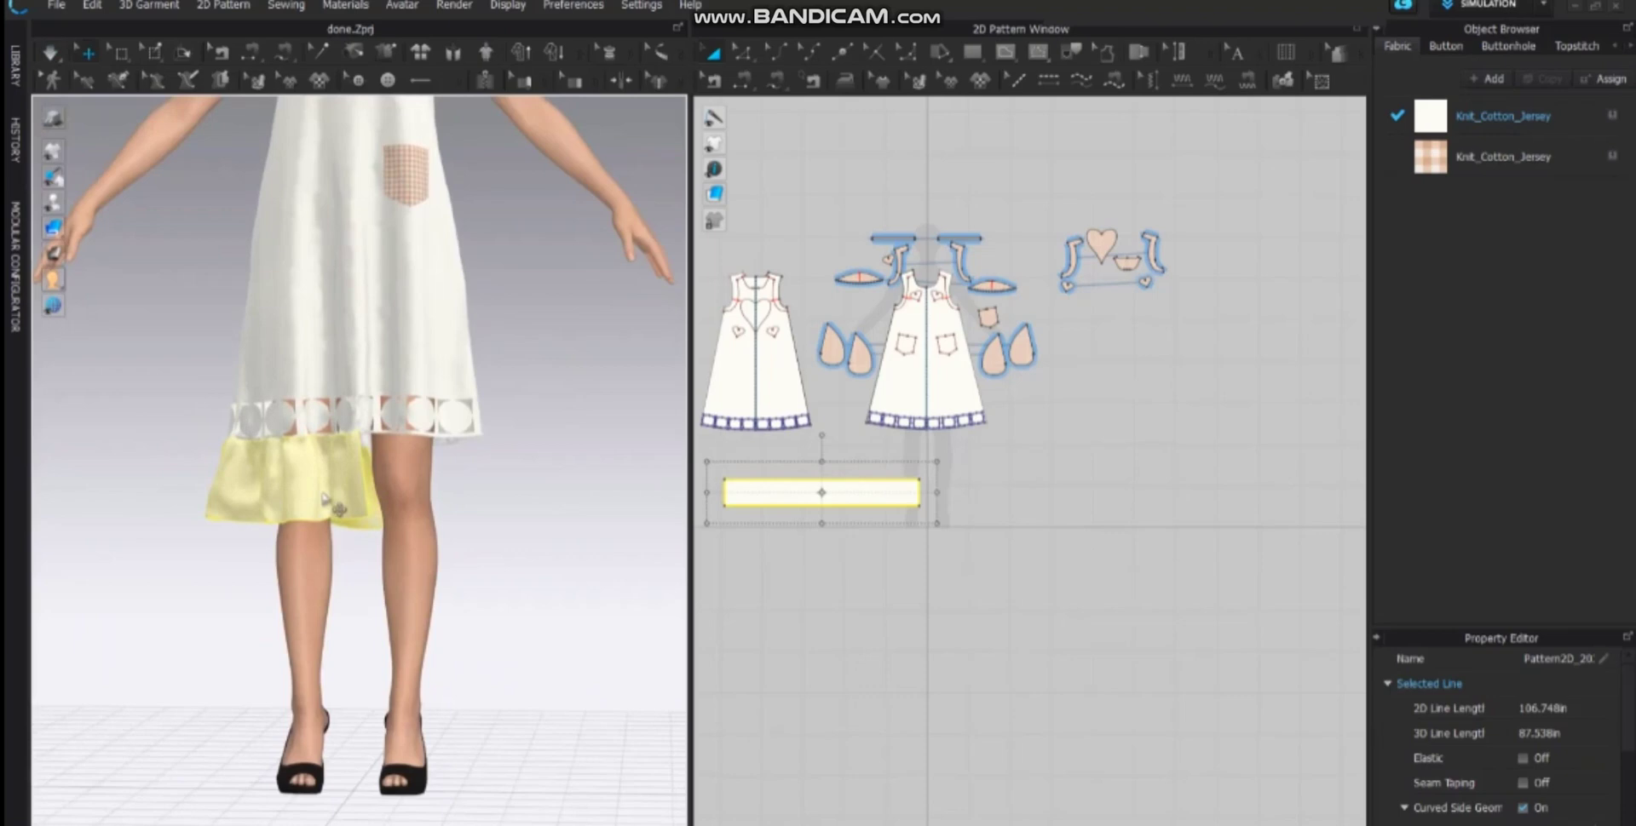
- Create a symmetric copy of the rectangular strip with sewing, placed end to end beside the original
{"action": "left_click", "coordinate": [944, 521]}
{"action": "left_click", "coordinate": [884, 503]}
{"action": "right_click", "coordinate": [883, 502]}
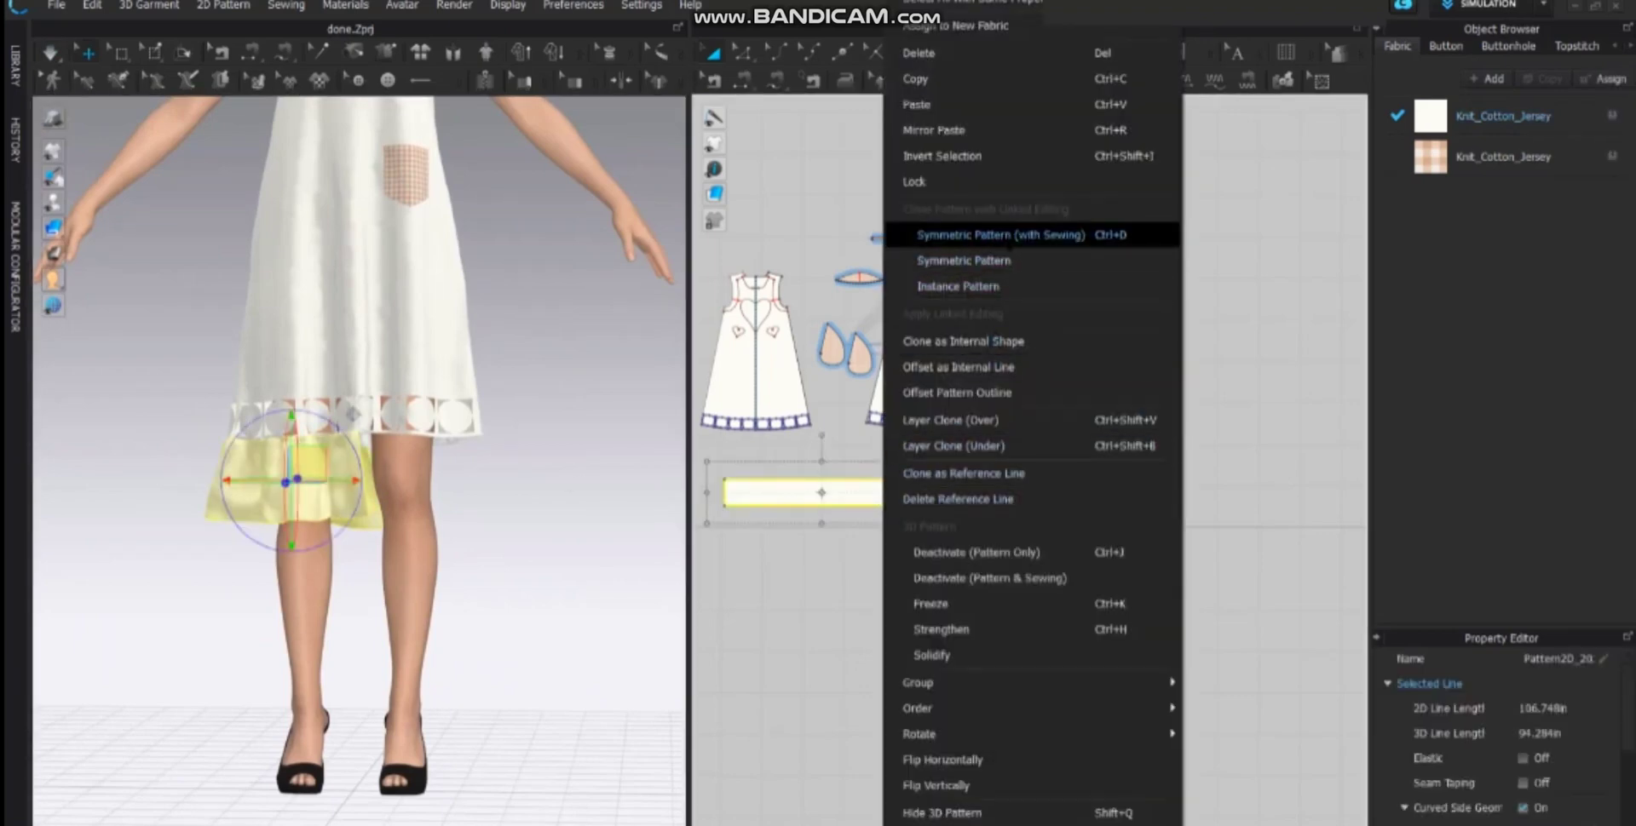
{"action": "left_click", "coordinate": [993, 236]}
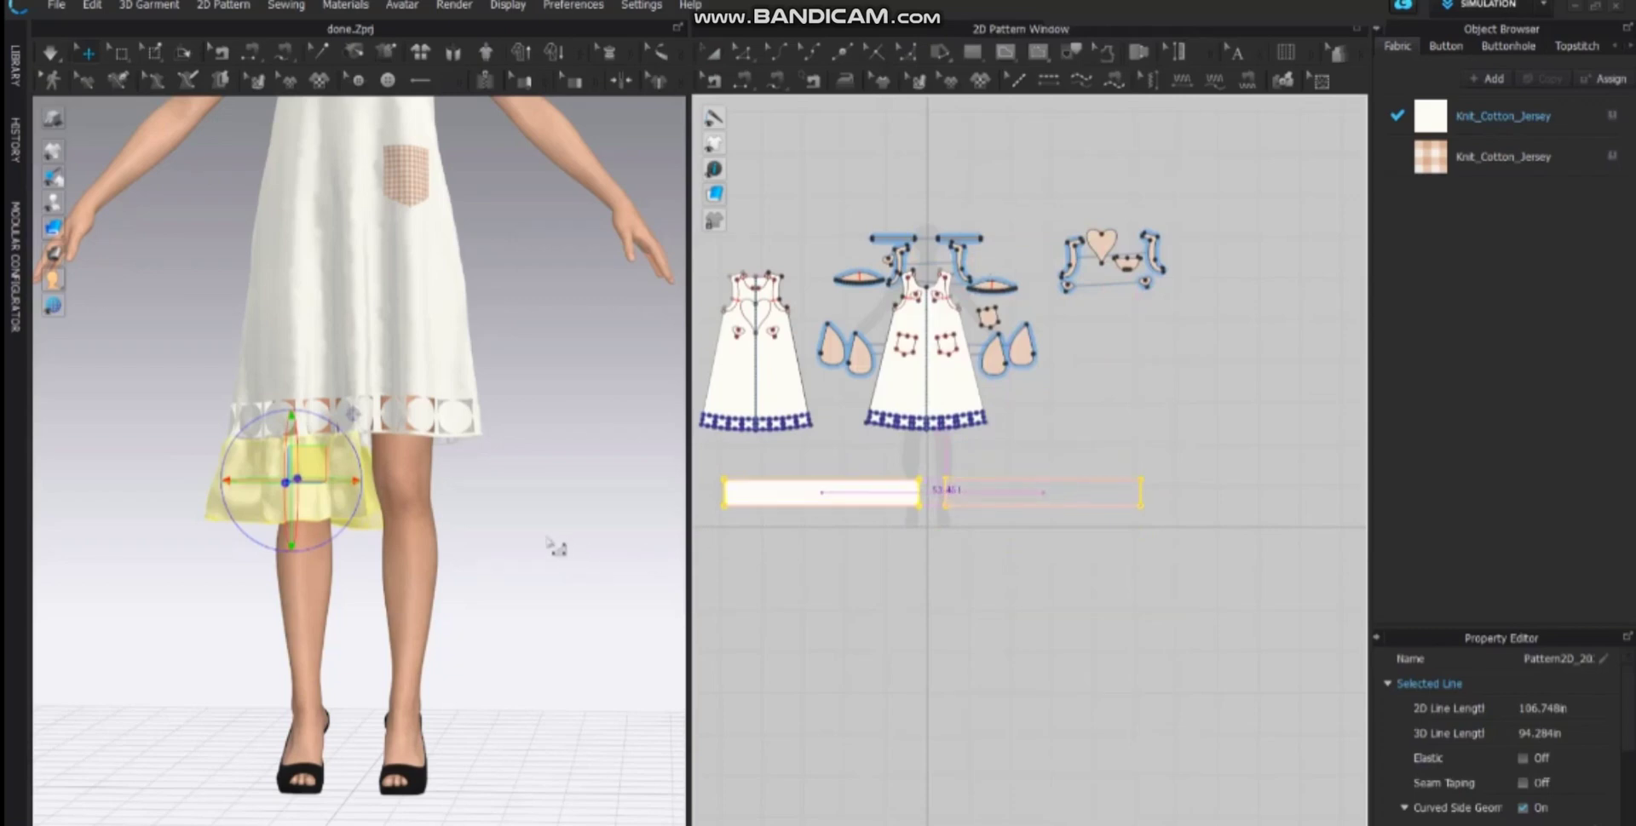
{"action": "left_click", "coordinate": [554, 545]}
- Superimpose the mirrored strip onto the other half of the hem with the Side option, and pull it into place during simulation
{"action": "right_click", "coordinate": [545, 469]}
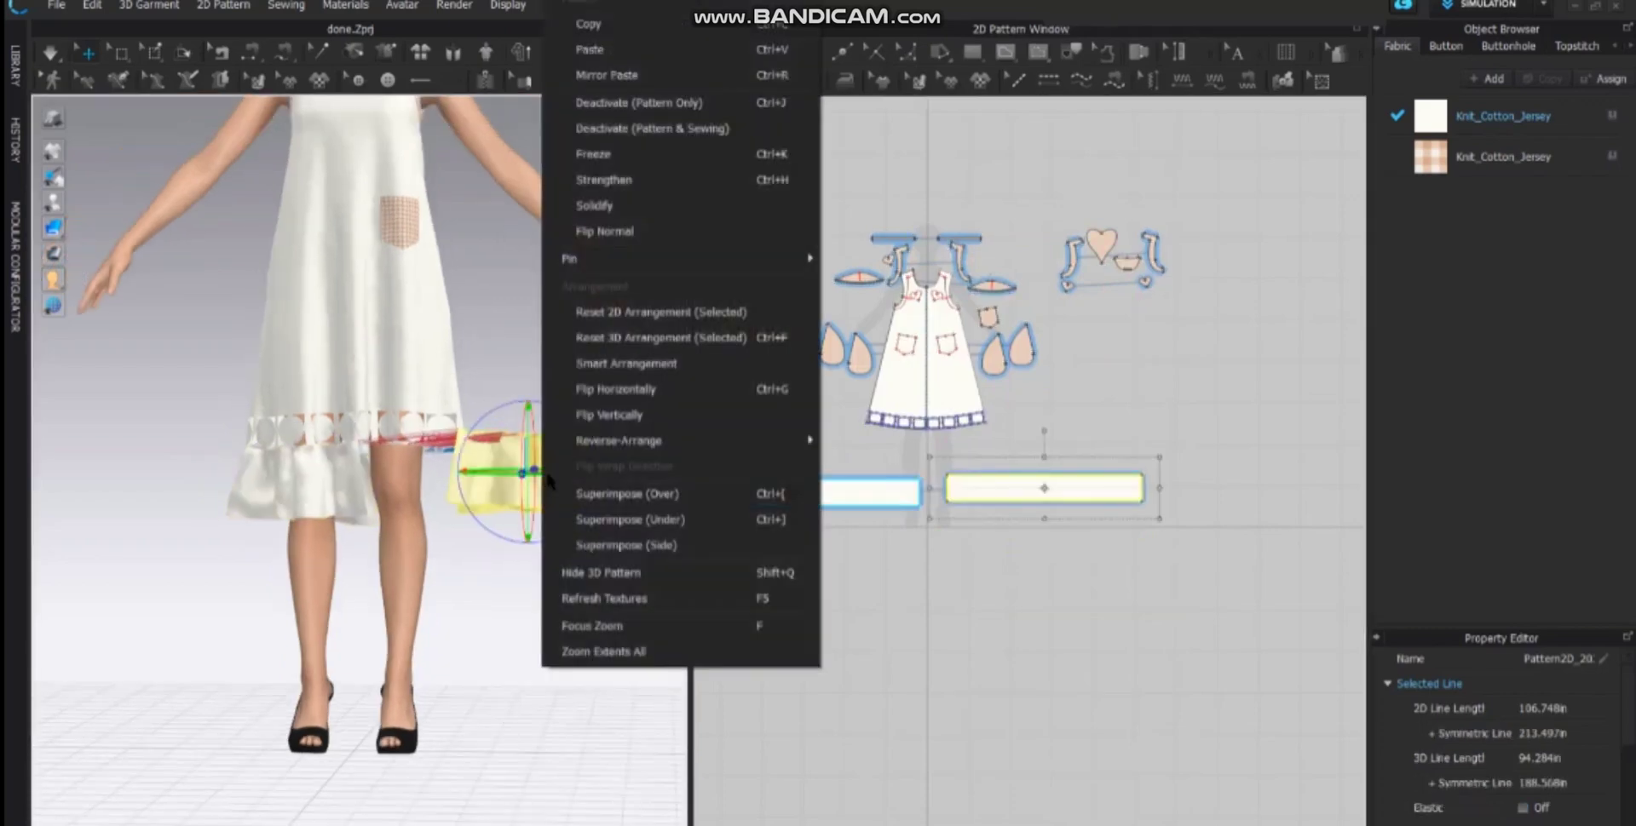
{"action": "left_click", "coordinate": [668, 546]}
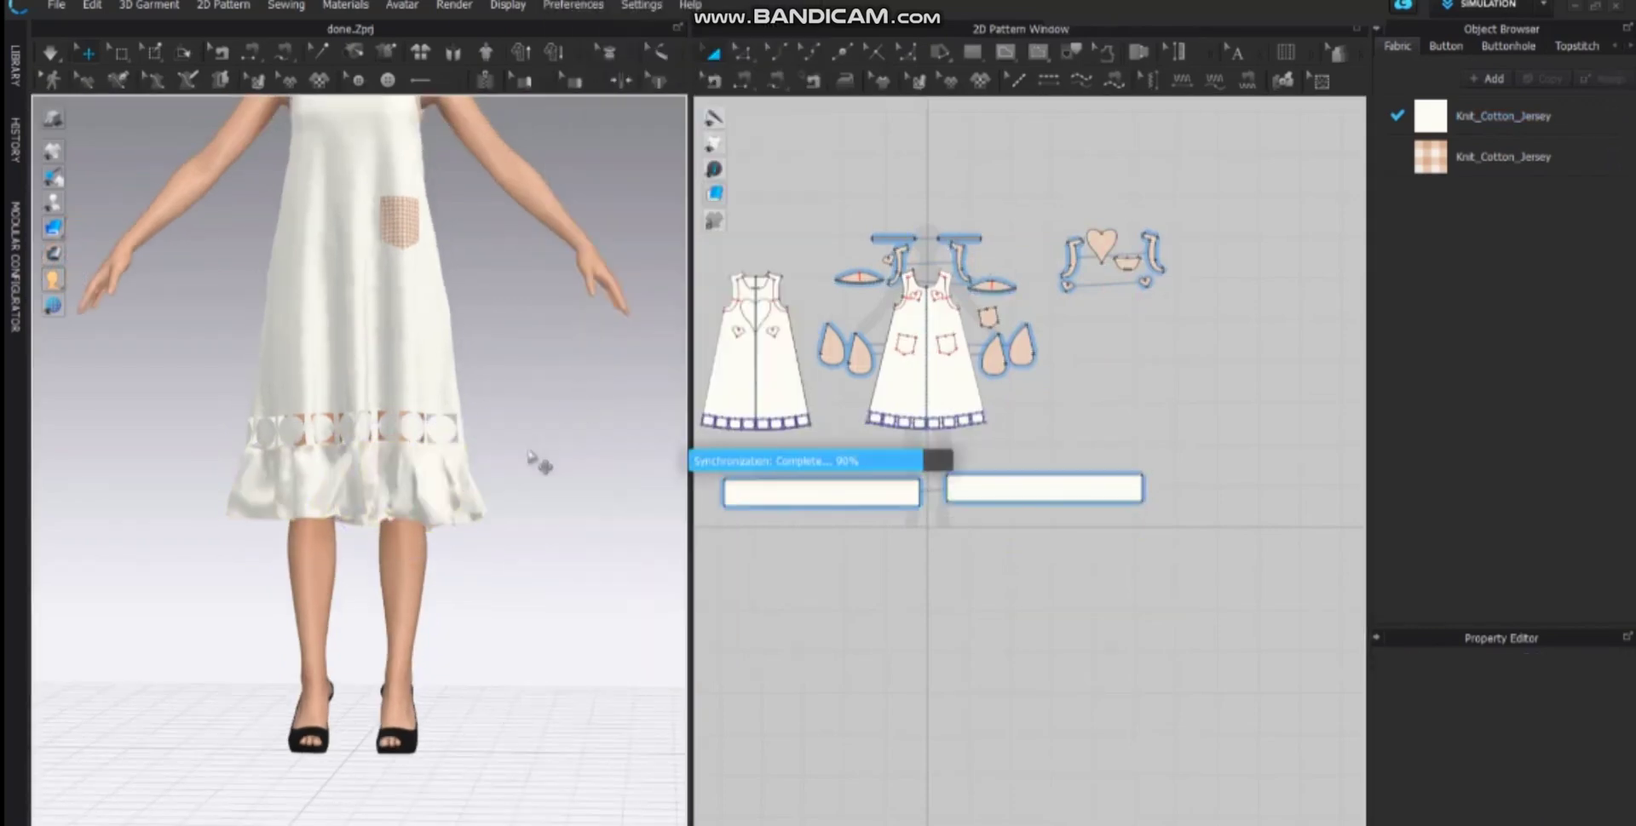
{"action": "left_click", "coordinate": [403, 514]}
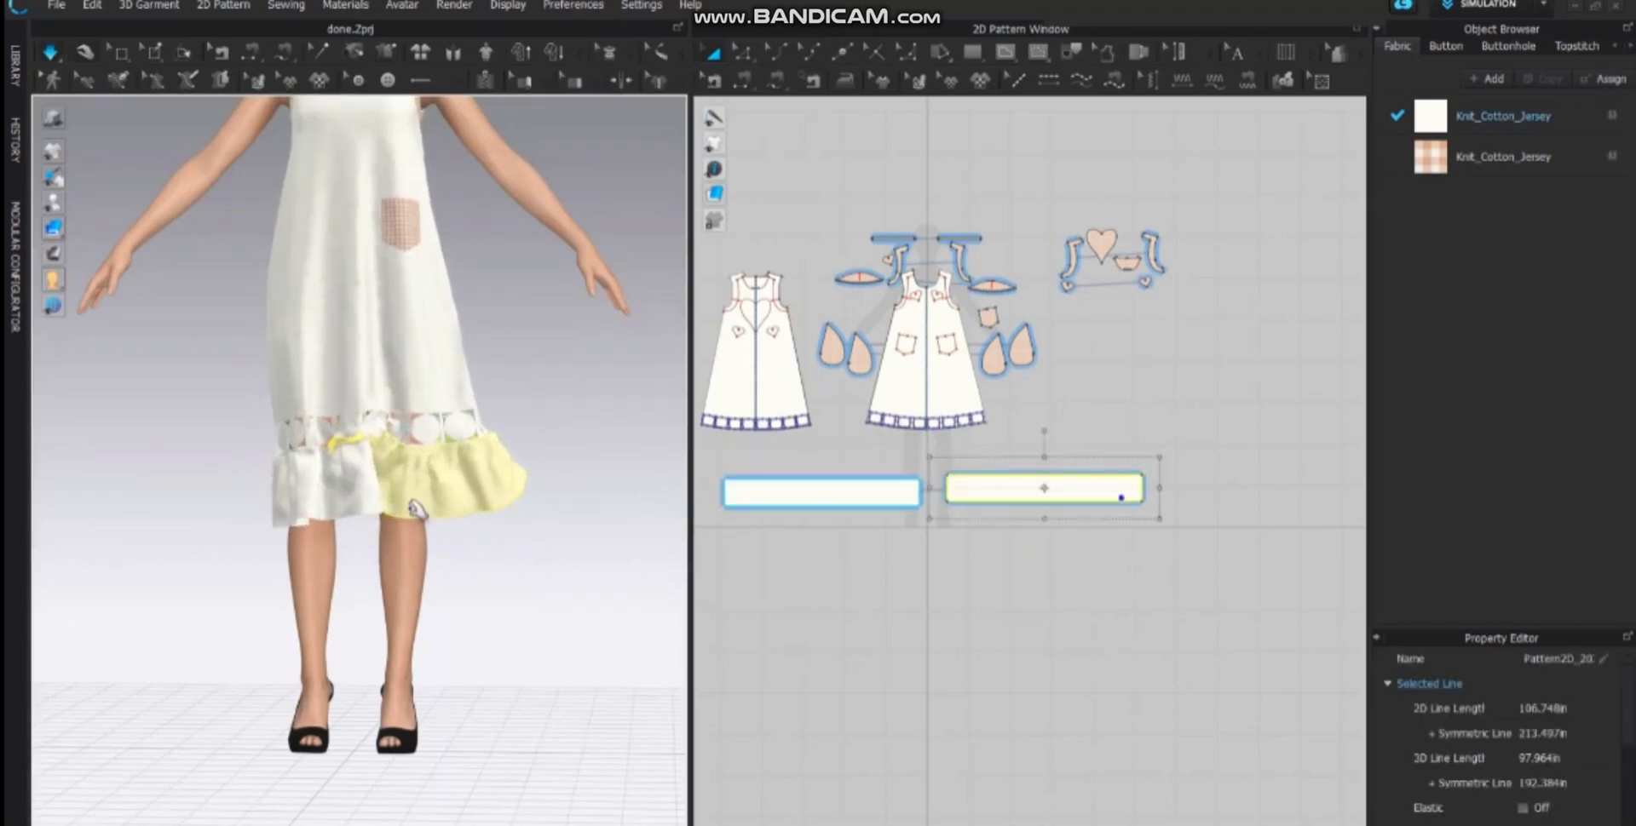
{"action": "left_click_drag", "start_coordinate": [416, 510], "coordinate": [494, 568]}
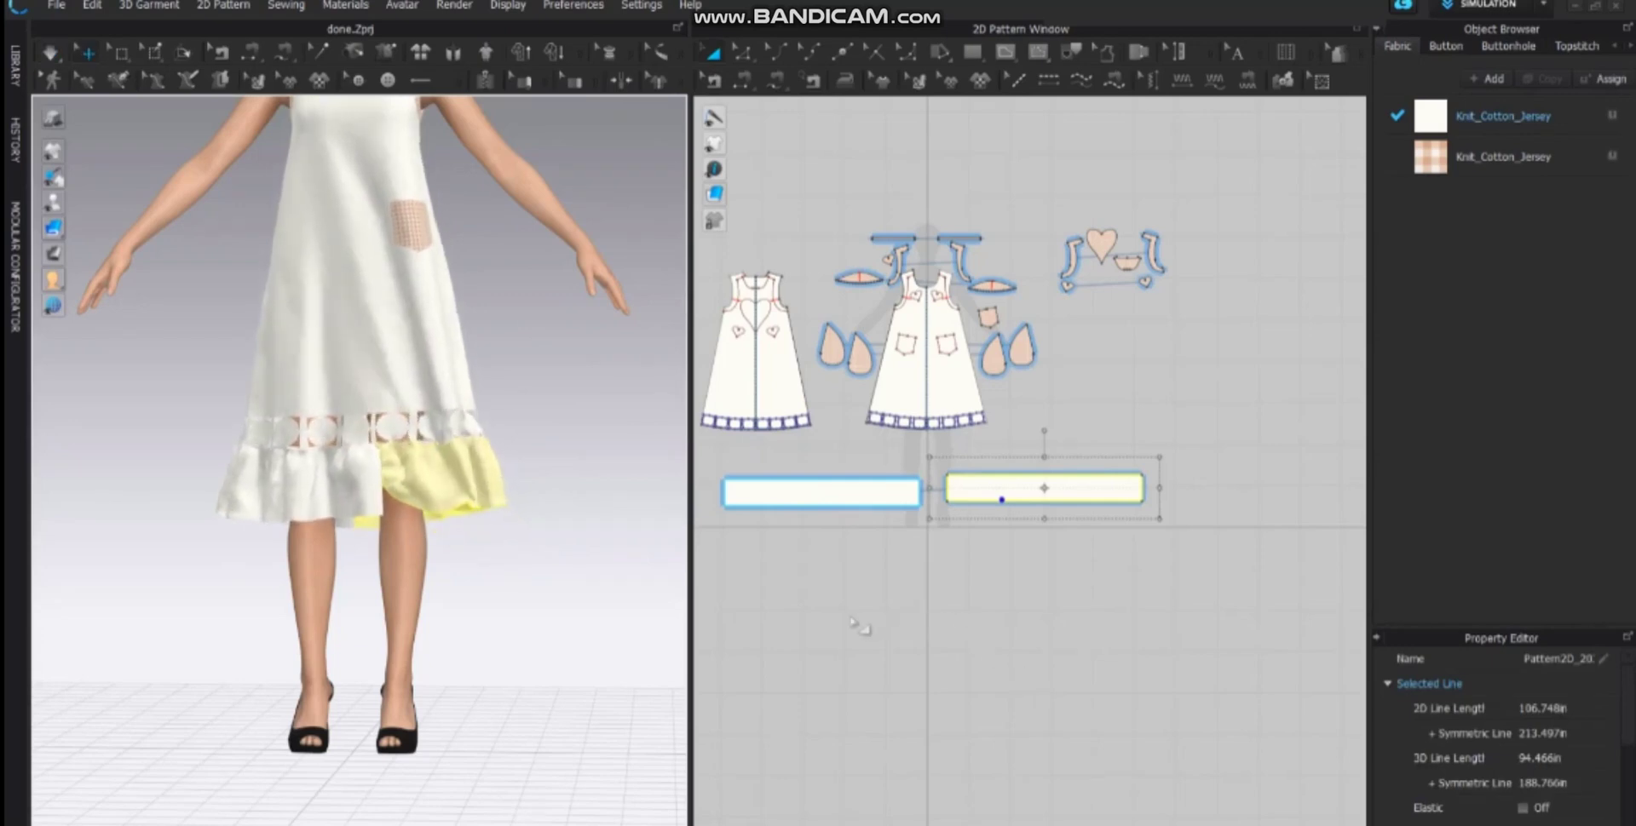
- Merge the two hem strips along their adjoining short edges
{"action": "left_click", "coordinate": [920, 493]}
{"action": "right_click", "coordinate": [921, 493]}
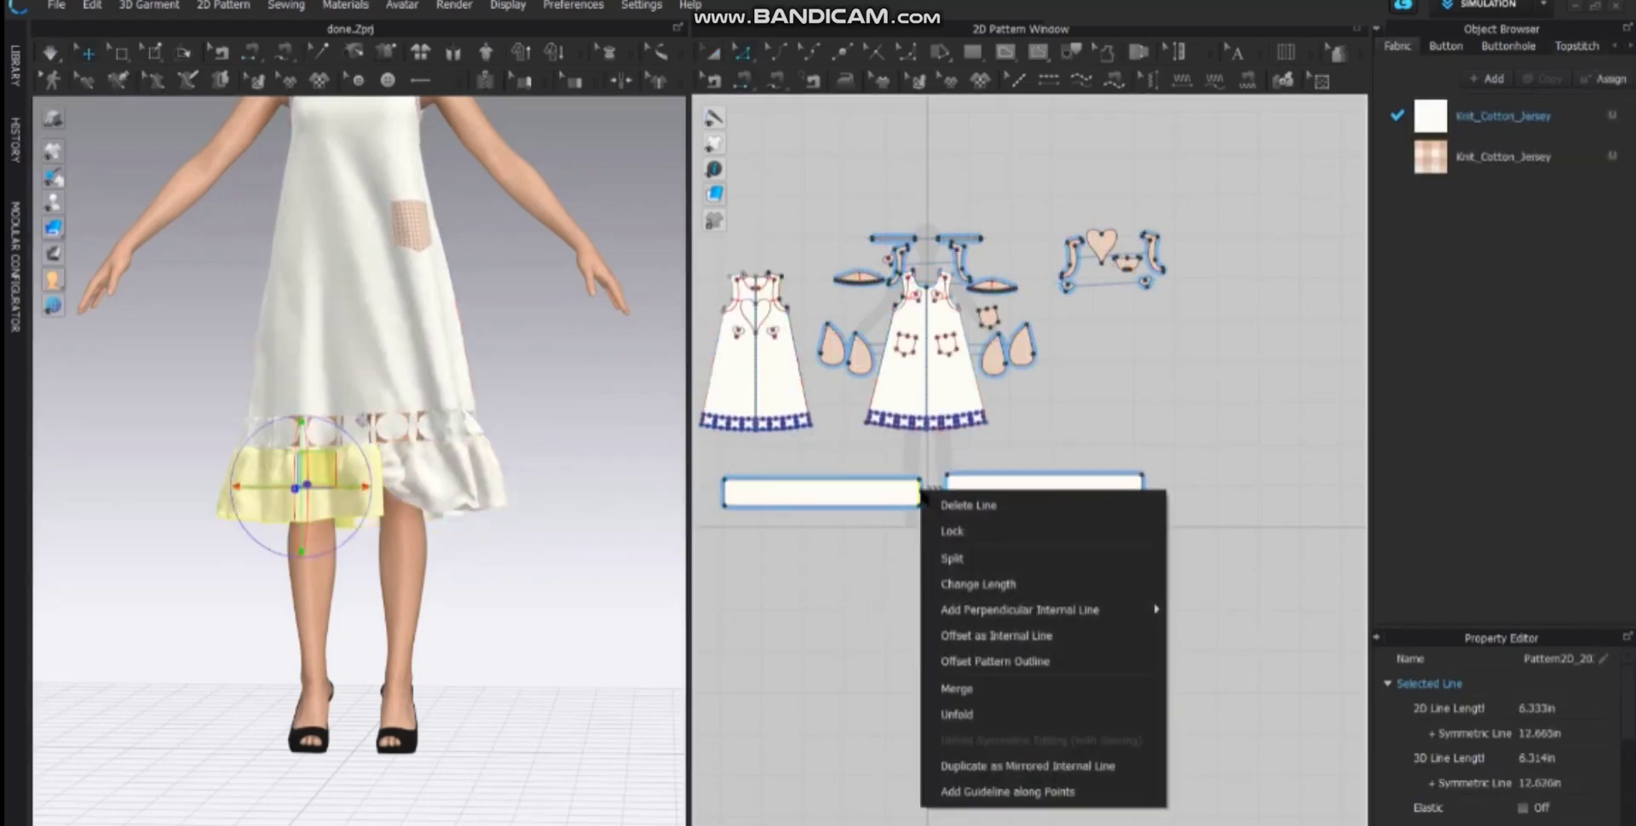
{"action": "left_click", "coordinate": [966, 689]}
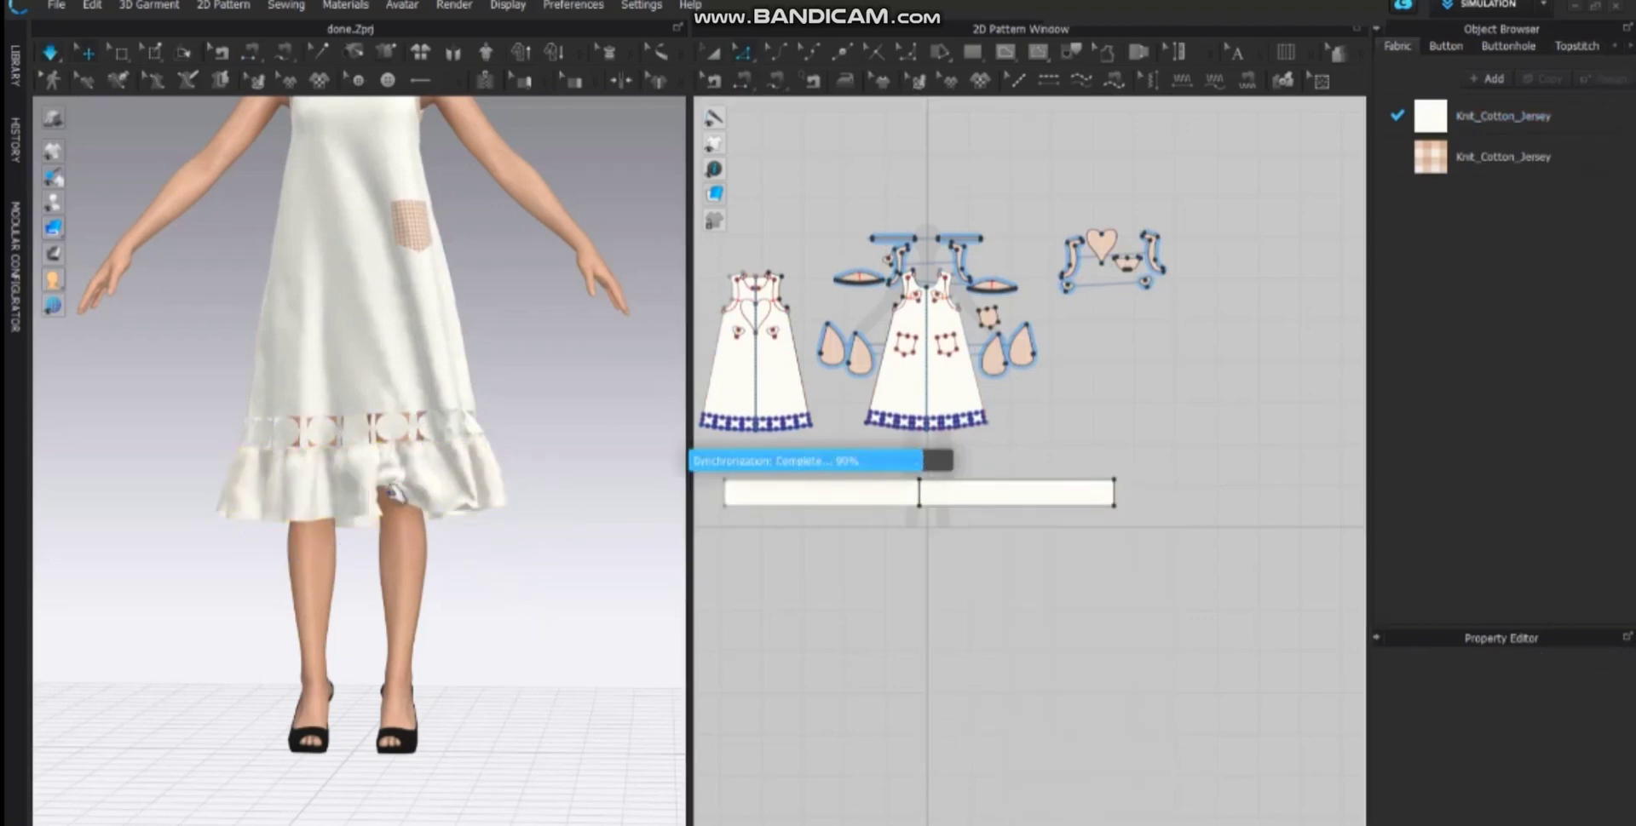
- Pull the merged hem ruffle down at the front while simulating, and stop the simulation
{"action": "left_click_drag", "start_coordinate": [381, 502], "coordinate": [412, 536]}
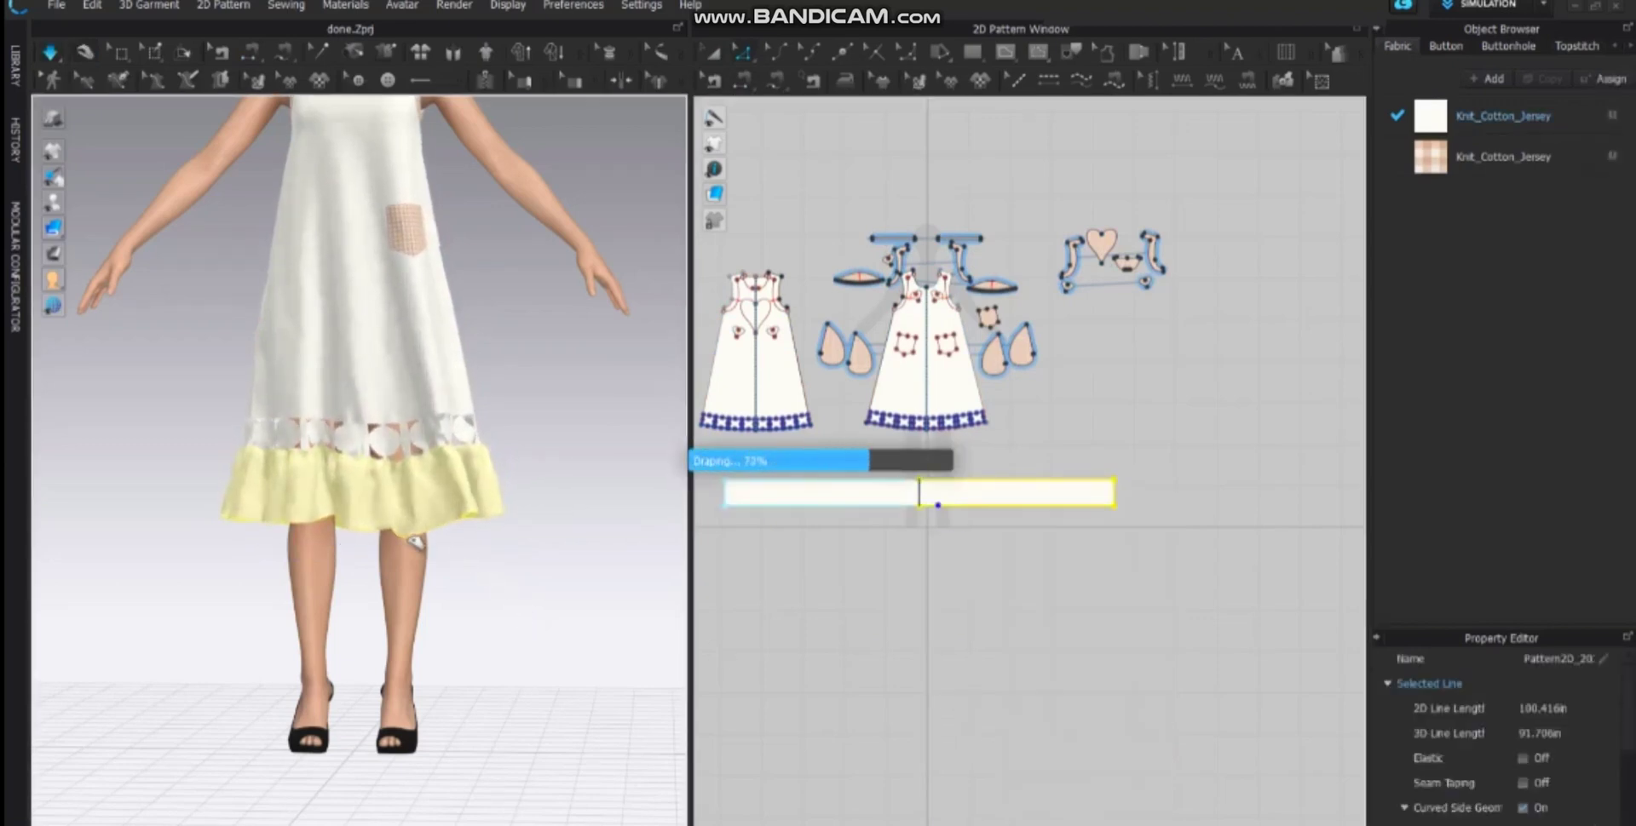
{"action": "key", "text": "space"}
{"action": "left_click", "coordinate": [574, 430]}
{"action": "middle_click_drag", "start_coordinate": [574, 383], "coordinate": [573, 474]}
{"action": "scroll", "coordinate": [573, 474], "scroll_direction": "down", "scroll_amount": 2}
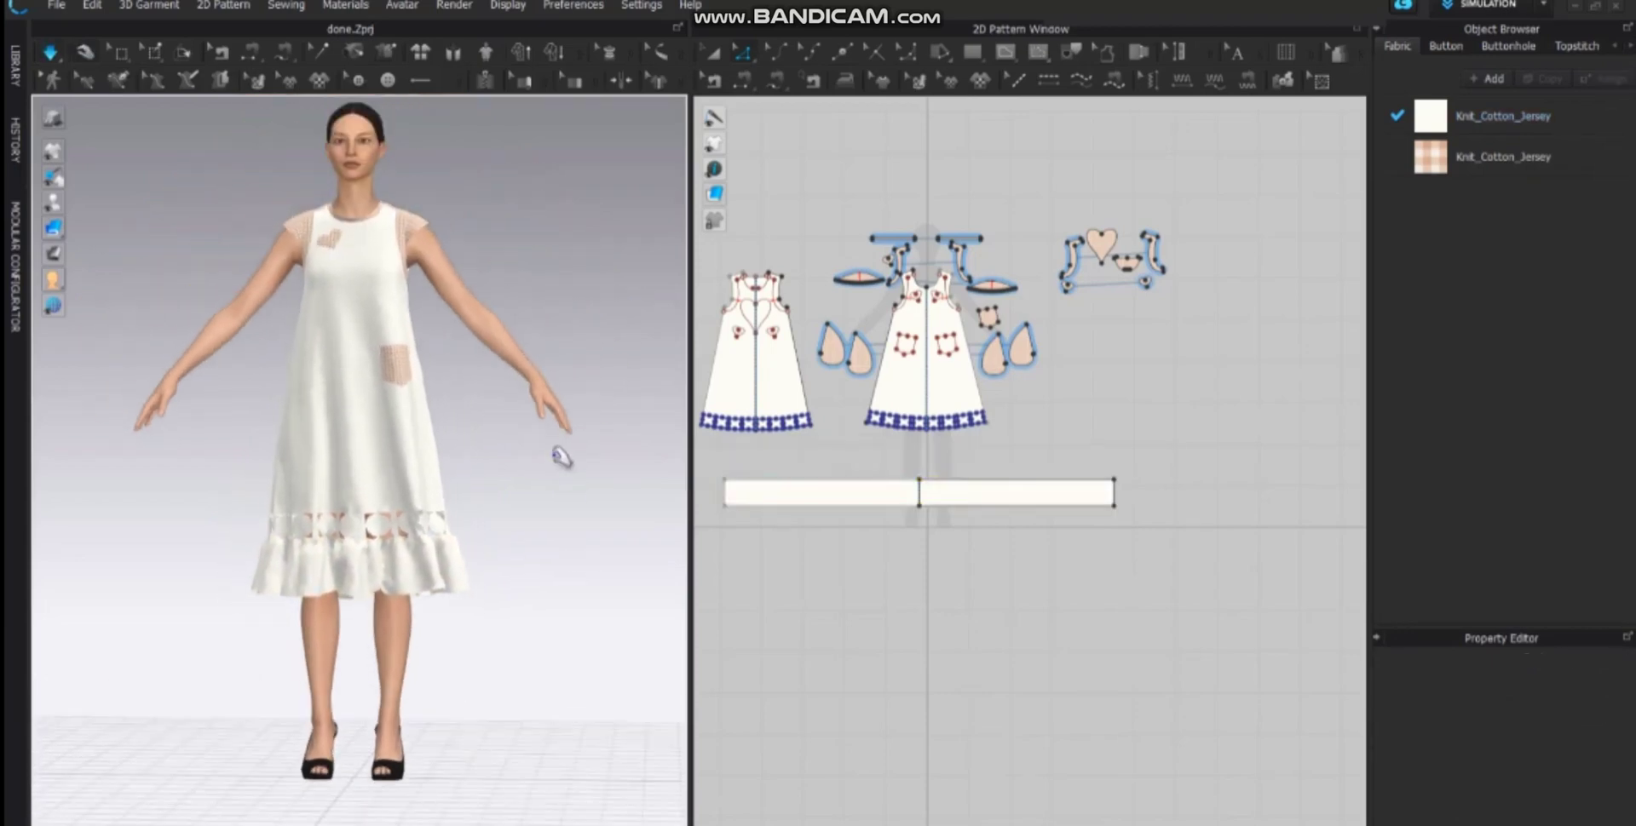
- Assign the gingham Knit_Cotton_Jersey fabric to the merged hem strip
{"action": "key", "text": "a"}
{"action": "left_click", "coordinate": [979, 496]}
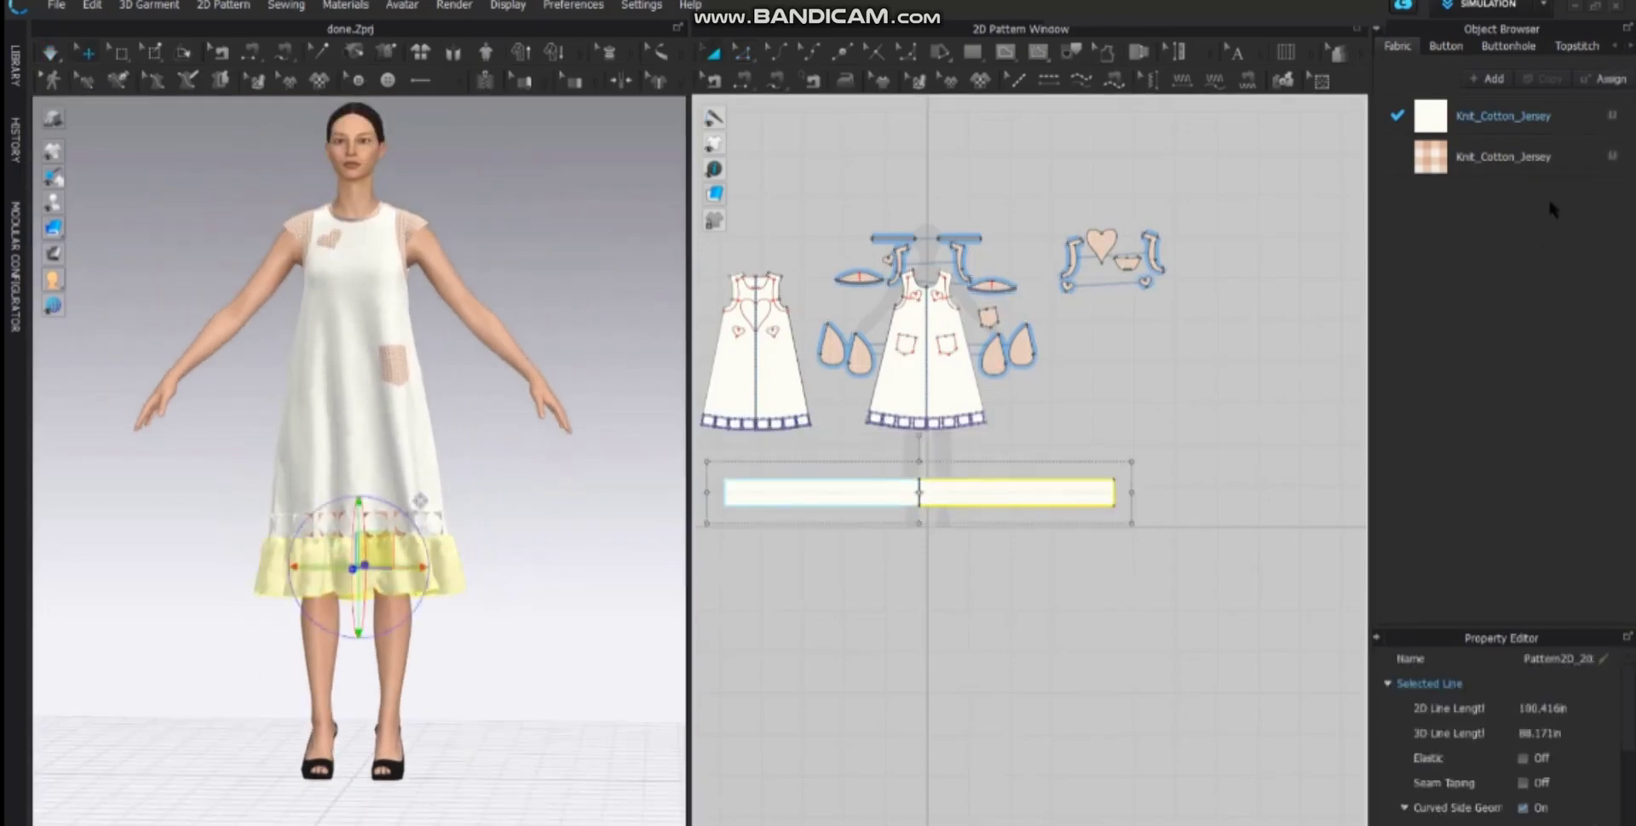
{"action": "left_click", "coordinate": [1610, 155]}
{"action": "left_click", "coordinate": [1022, 417]}
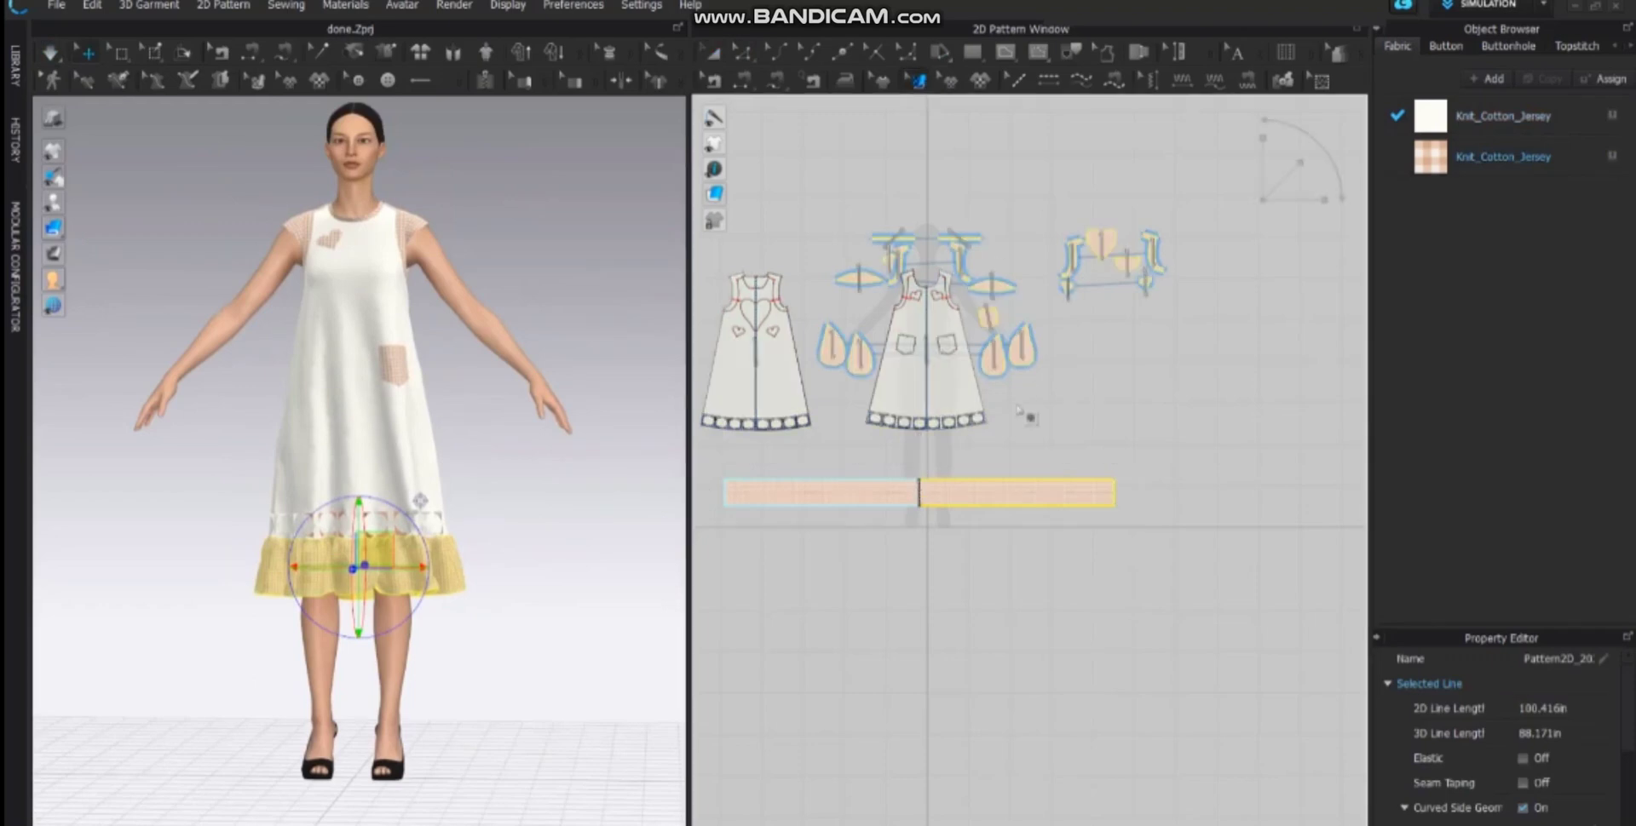
- Inspect the garment's back neckline, and move one gingham armhole piece down beside the front bodice, away from the neckband strip
{"action": "scroll", "coordinate": [490, 294], "scroll_direction": "up", "scroll_amount": 5}
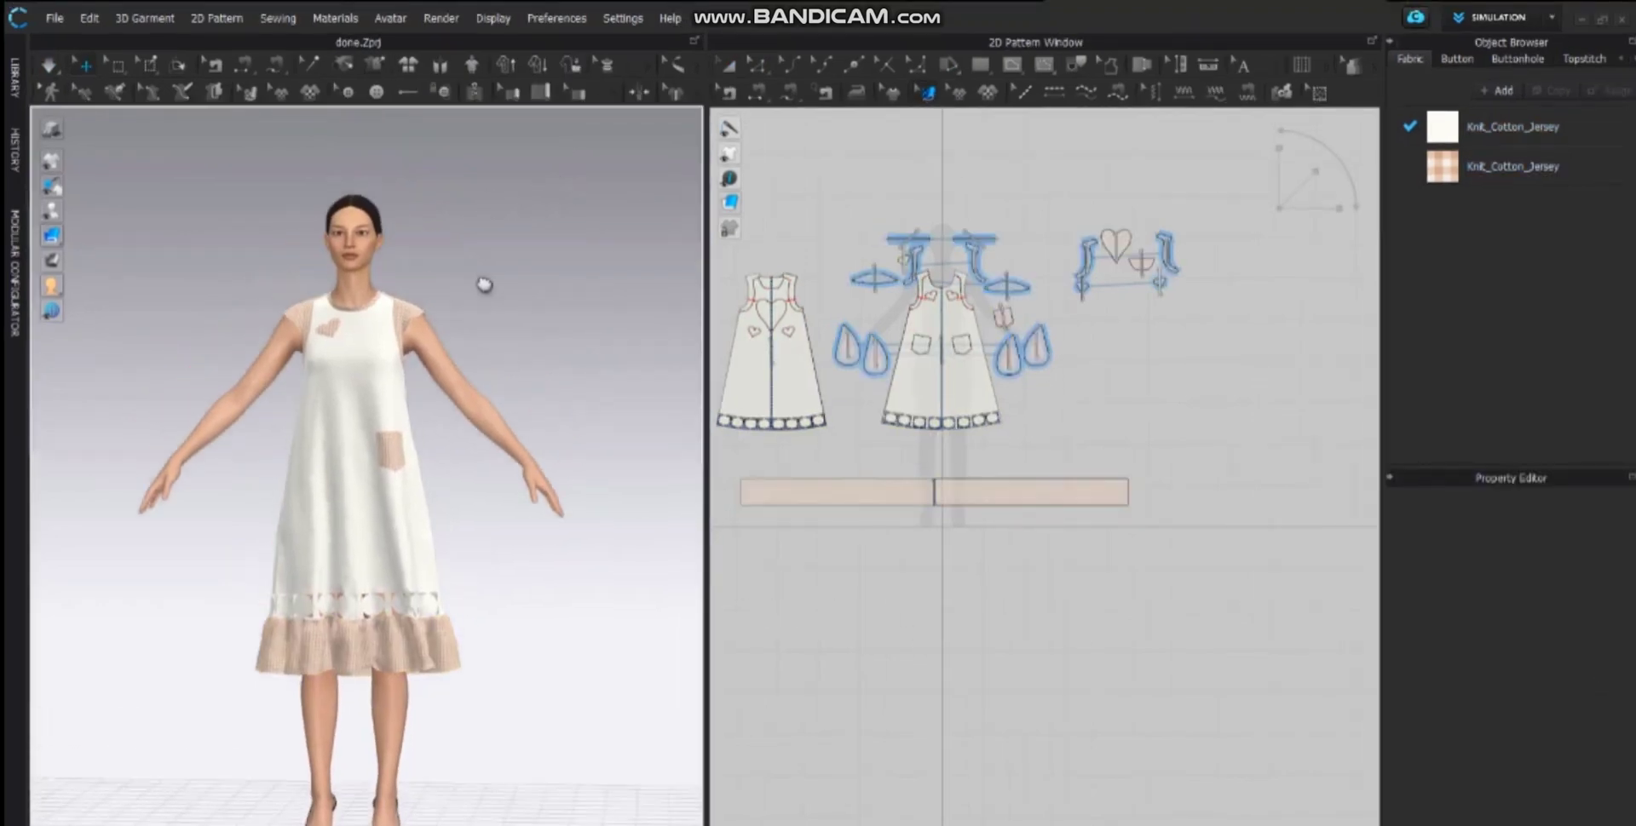
{"action": "scroll", "coordinate": [502, 311], "scroll_direction": "up", "scroll_amount": 5}
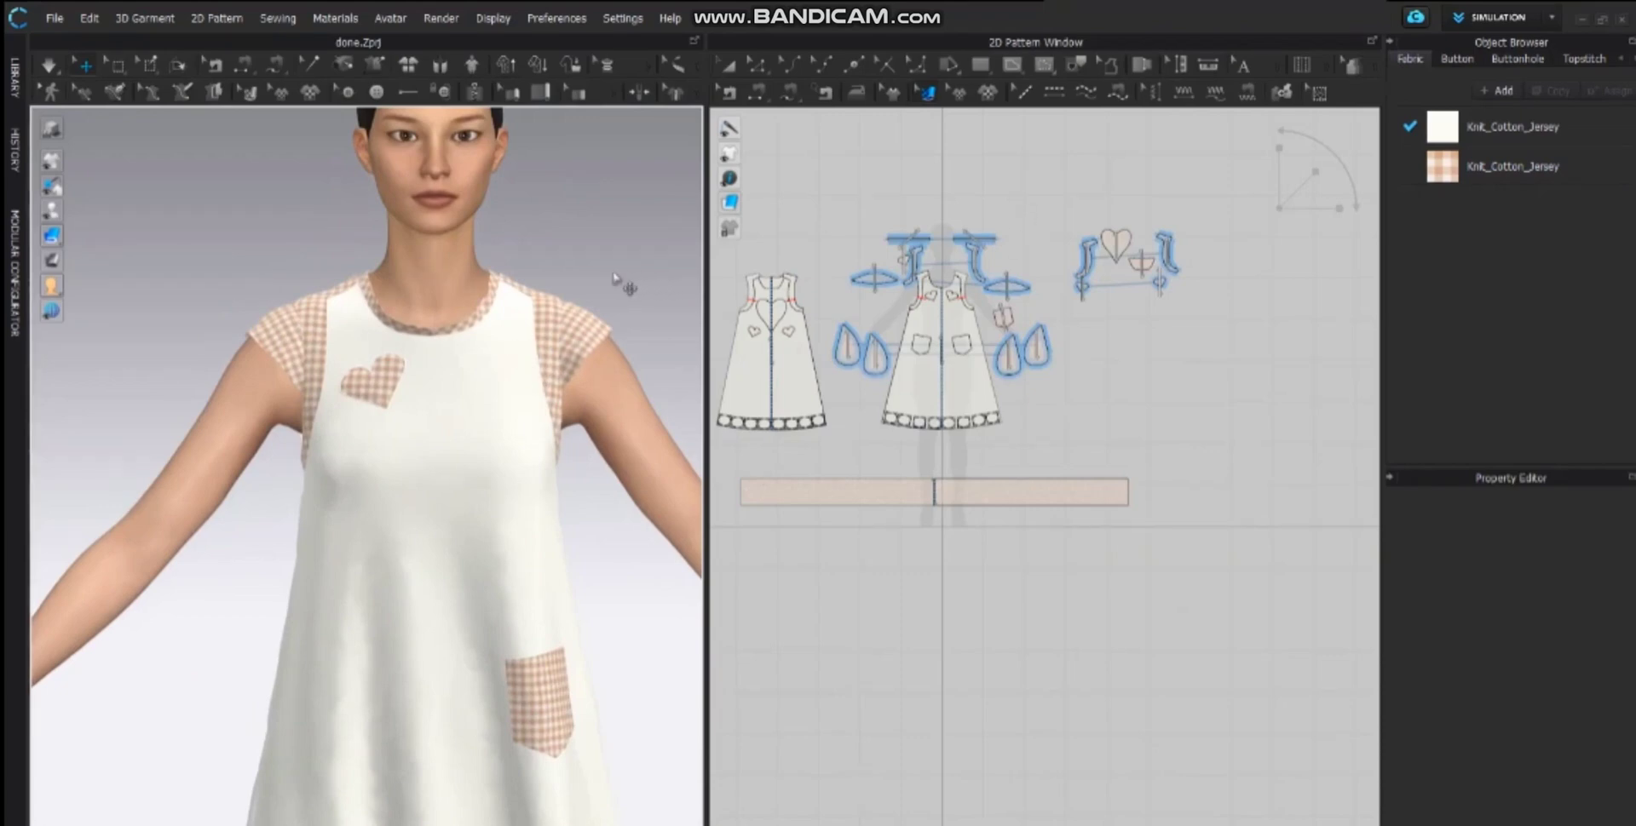
{"action": "right_click_drag", "start_coordinate": [614, 279], "coordinate": [492, 326]}
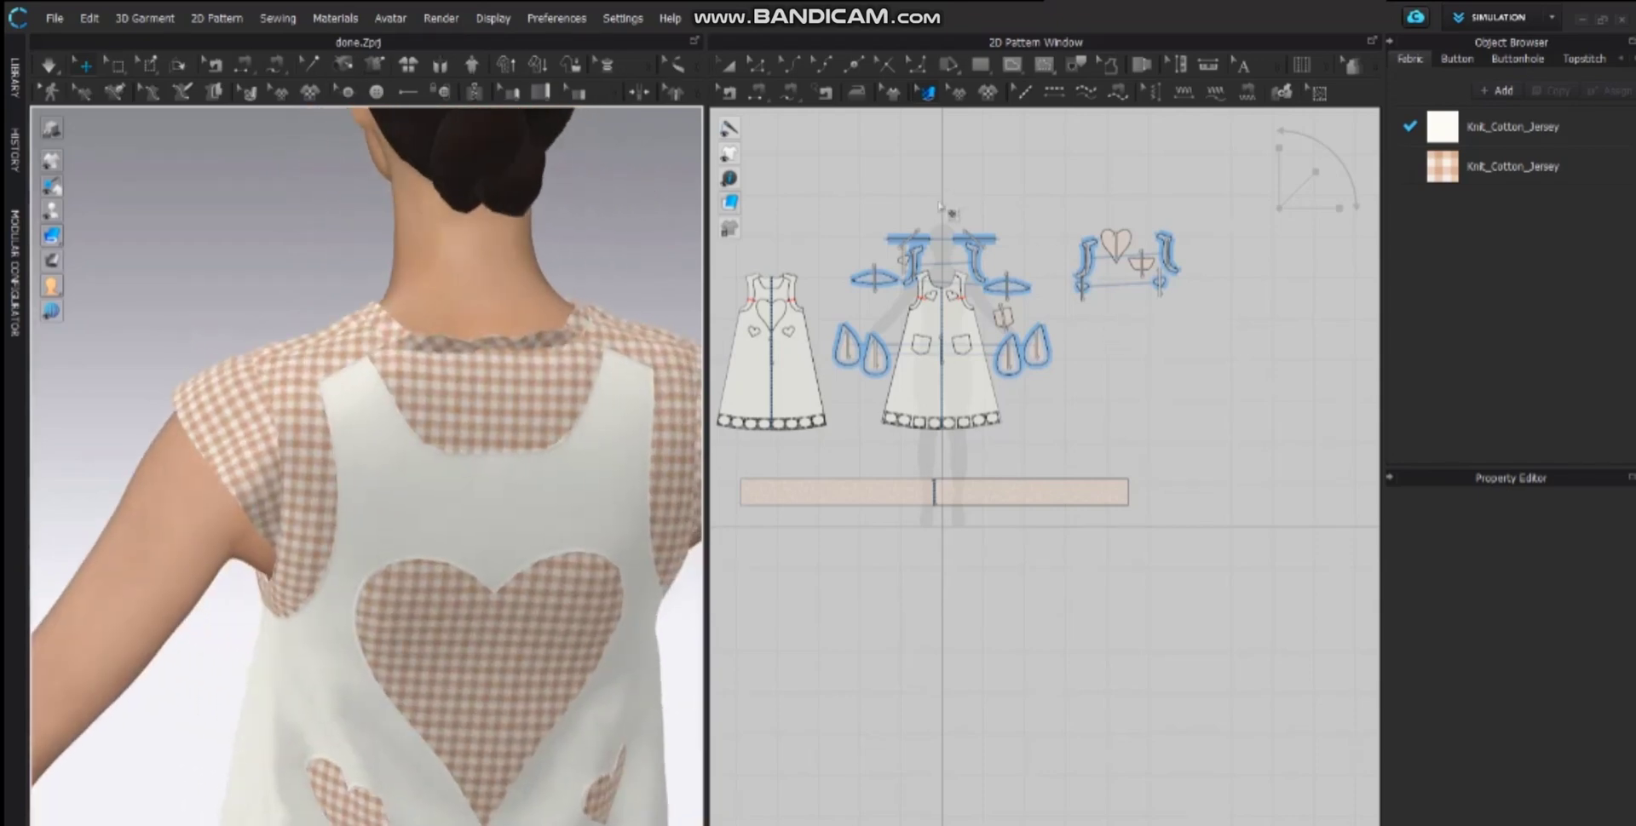
{"action": "left_click", "coordinate": [729, 92]}
{"action": "scroll", "coordinate": [877, 226], "scroll_direction": "up", "scroll_amount": 8}
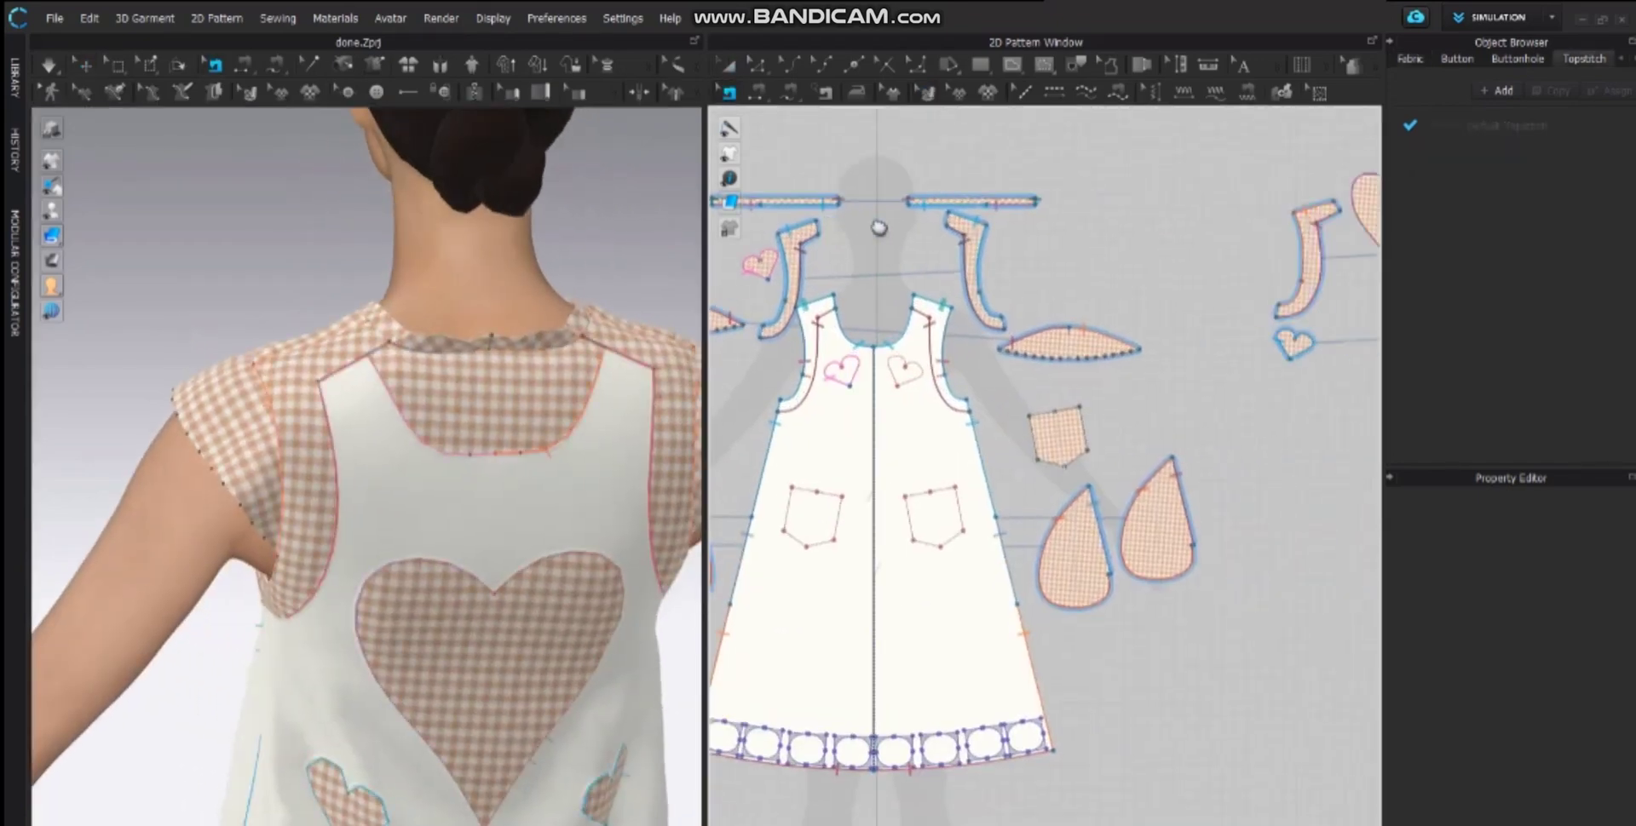
{"action": "key", "text": "a"}
{"action": "left_click_drag", "start_coordinate": [961, 245], "coordinate": [979, 383]}
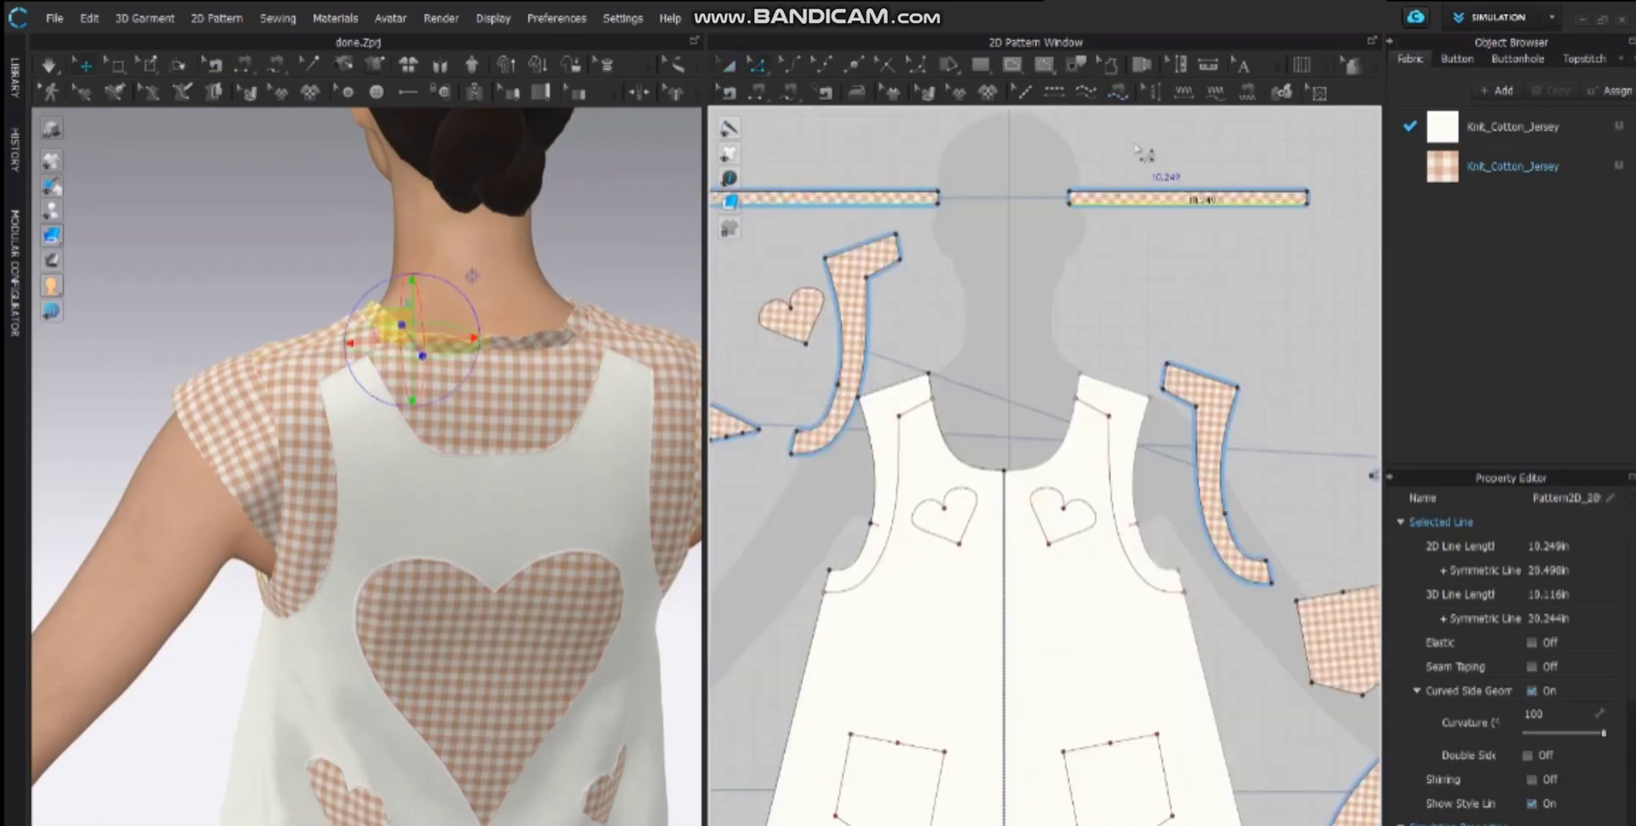
- Measure the combined length of half of the front neckline and half of the back neckline
{"action": "scroll", "coordinate": [1141, 153], "scroll_direction": "down", "scroll_amount": 2}
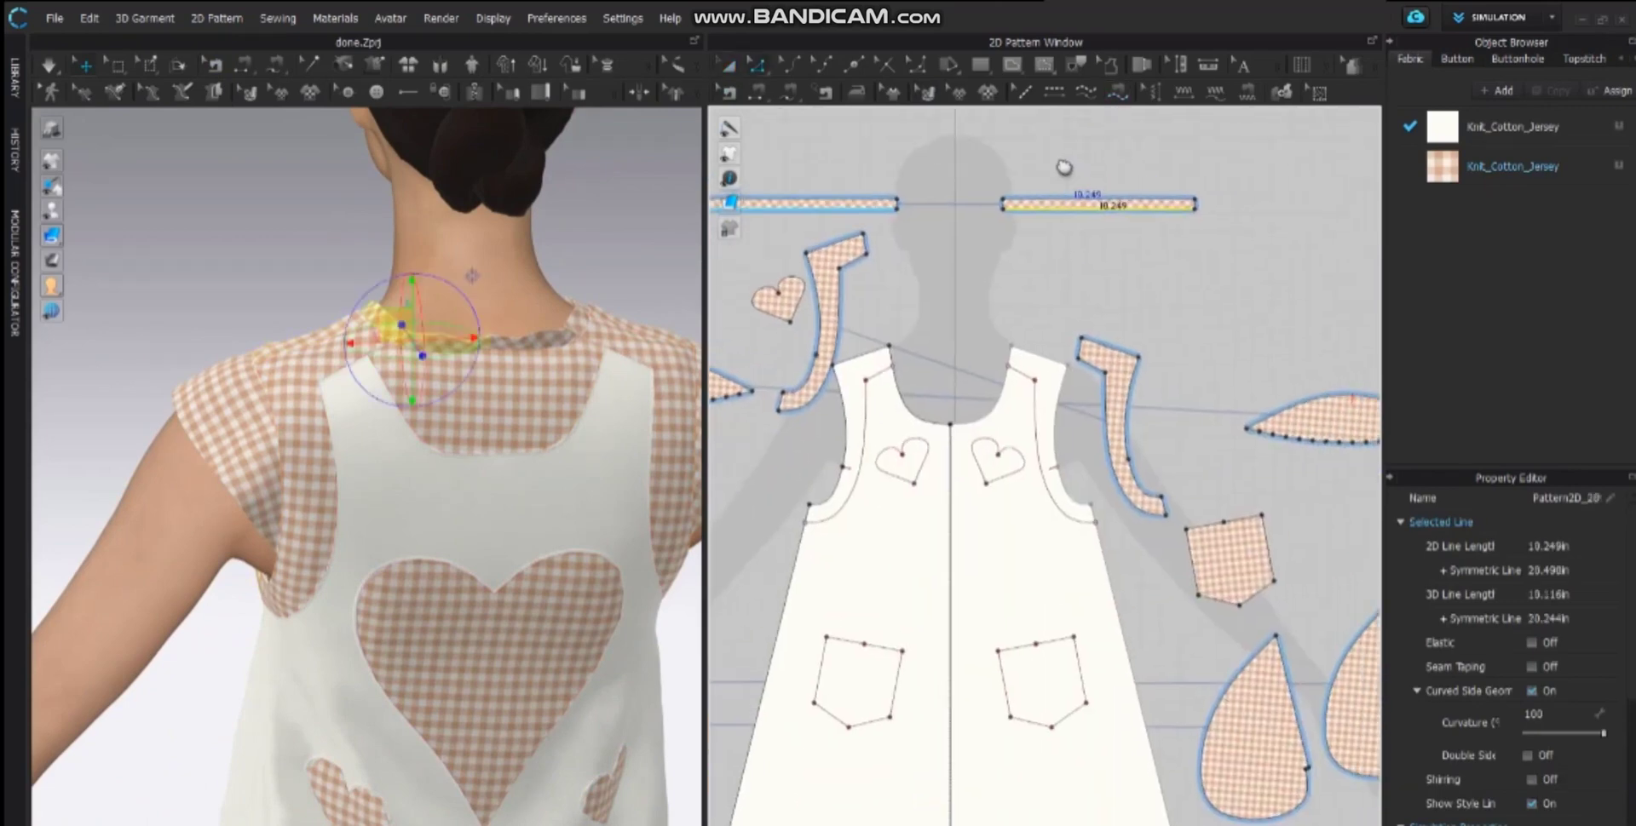
{"action": "scroll", "coordinate": [974, 187], "scroll_direction": "down", "scroll_amount": 2}
{"action": "middle_click_drag", "start_coordinate": [974, 188], "coordinate": [1195, 128]}
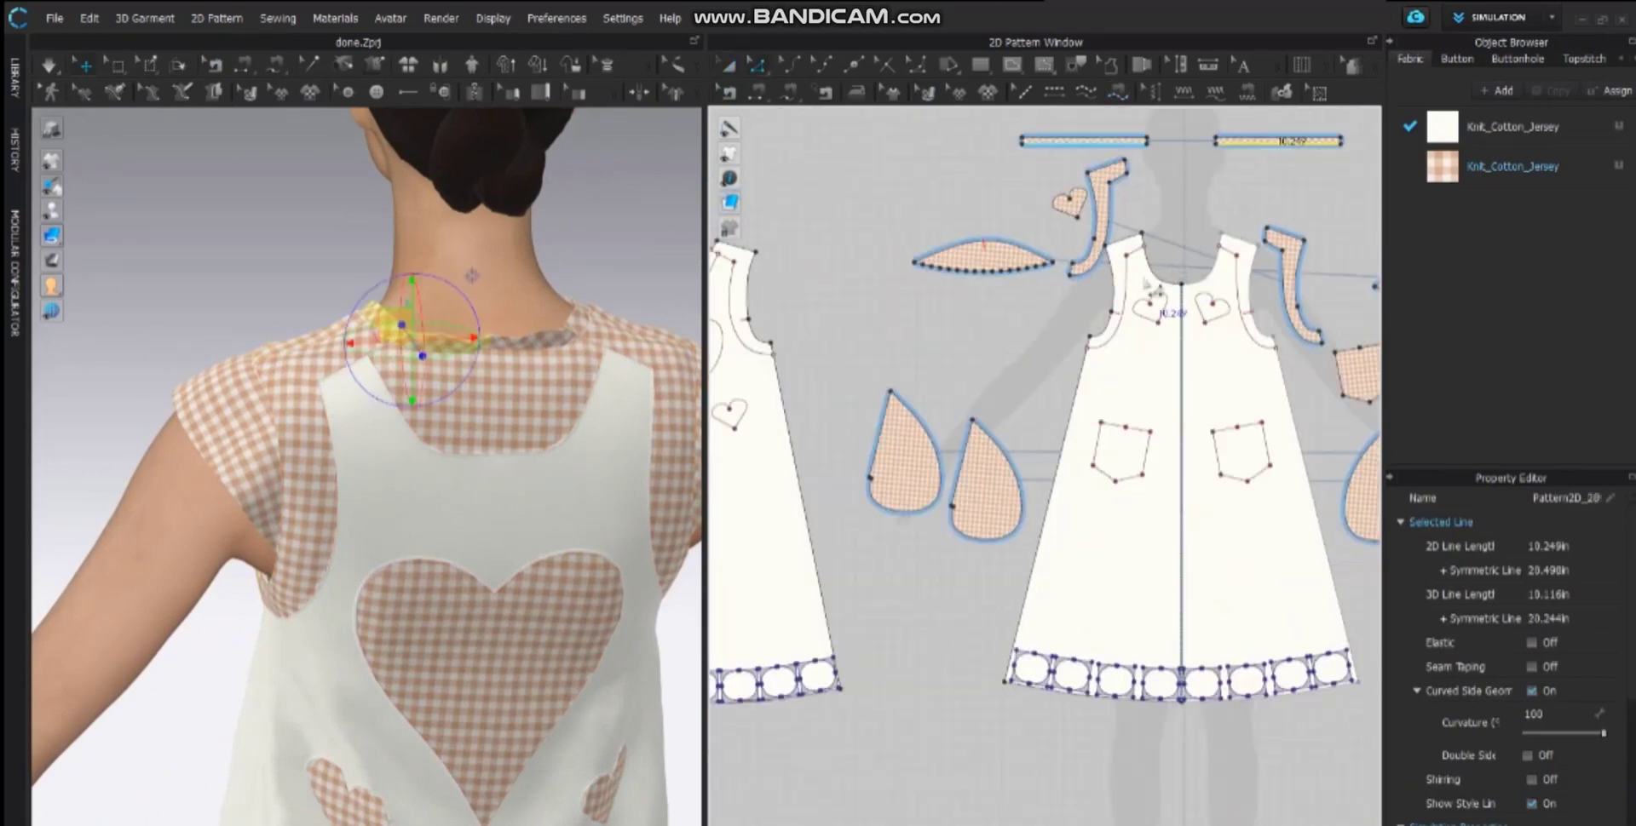
{"action": "left_click", "coordinate": [1149, 269]}
{"action": "middle_click_drag", "start_coordinate": [1032, 242], "coordinate": [1074, 240]}
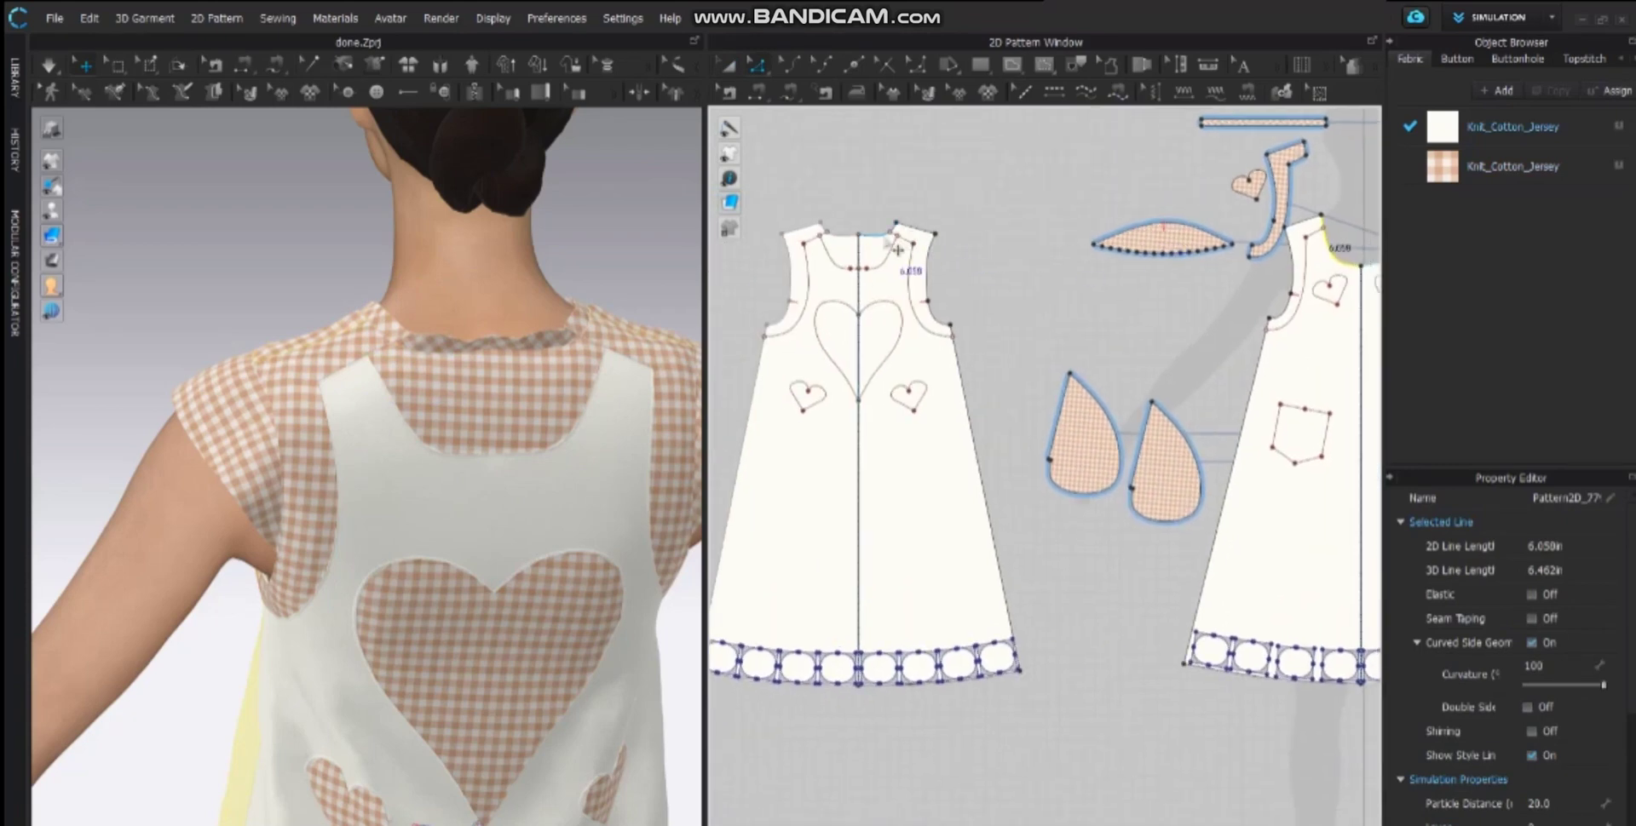
{"action": "left_click", "coordinate": [886, 237]}
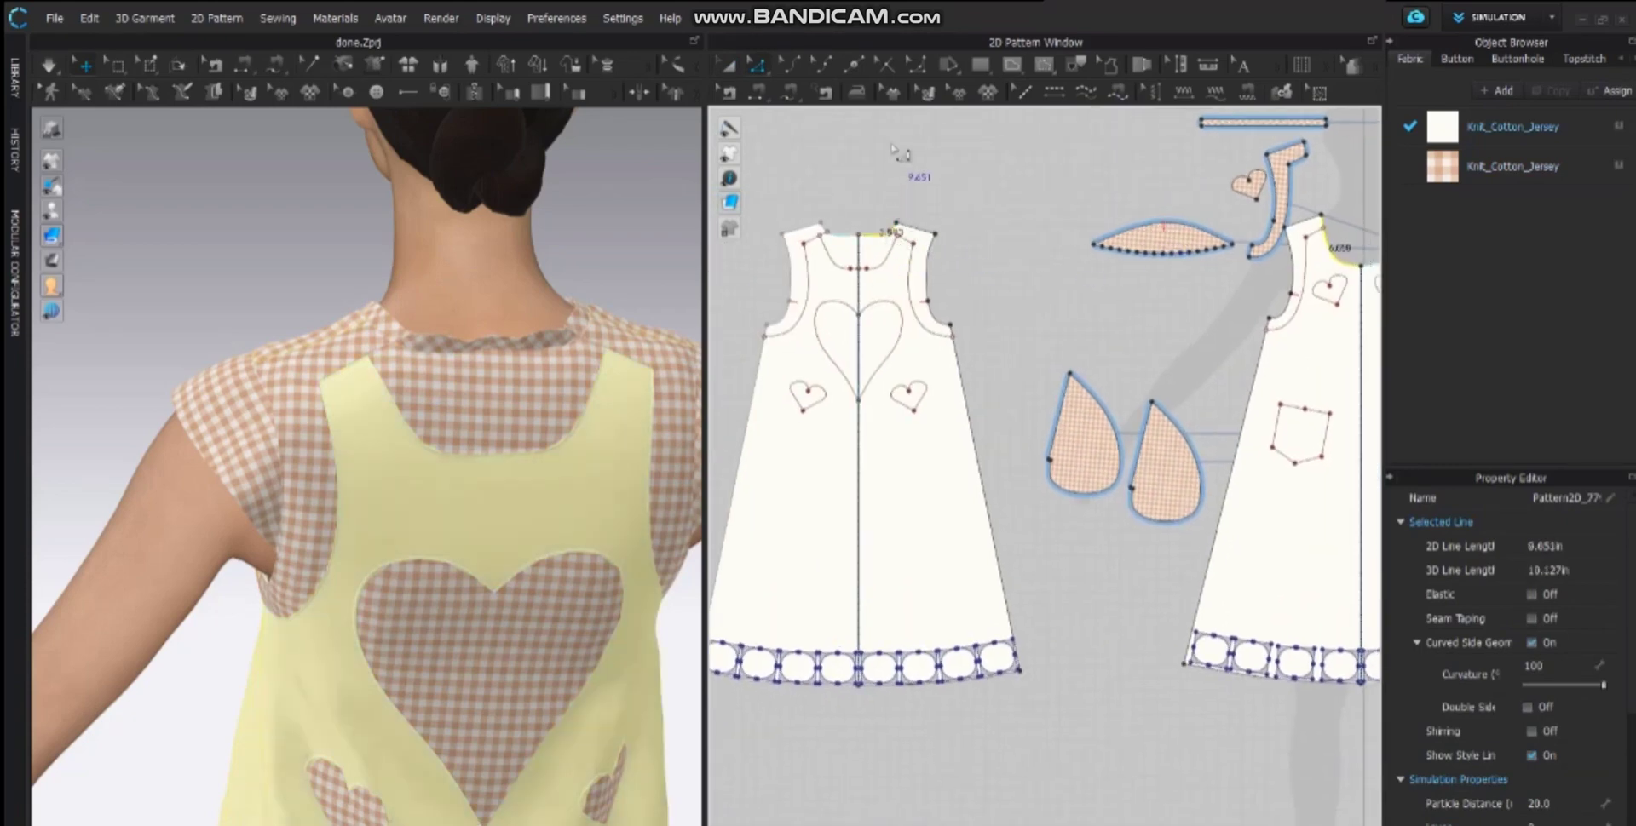
- Measure the lower long edge of the gingham neckband strip for comparison with the necklines
{"action": "middle_click_drag", "start_coordinate": [1129, 145], "coordinate": [1012, 177]}
{"action": "left_click", "coordinate": [1334, 169]}
{"action": "scroll", "coordinate": [1336, 171], "scroll_direction": "up", "scroll_amount": 1}
{"action": "middle_click_drag", "start_coordinate": [1336, 171], "coordinate": [1133, 209]}
{"action": "left_click", "coordinate": [1131, 203]}
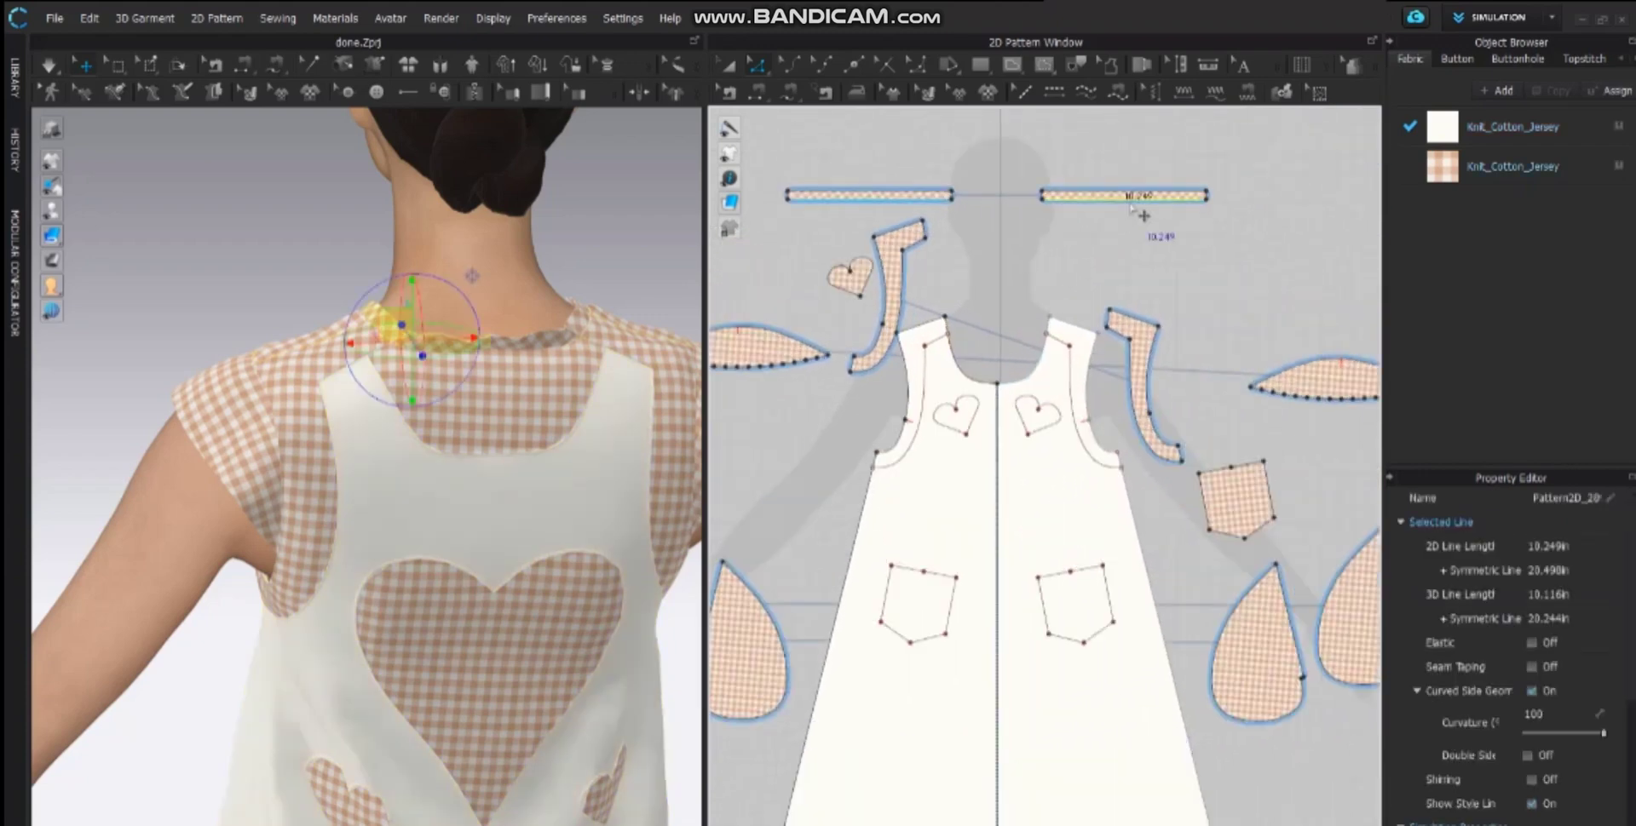
{"action": "left_click", "coordinate": [1048, 245]}
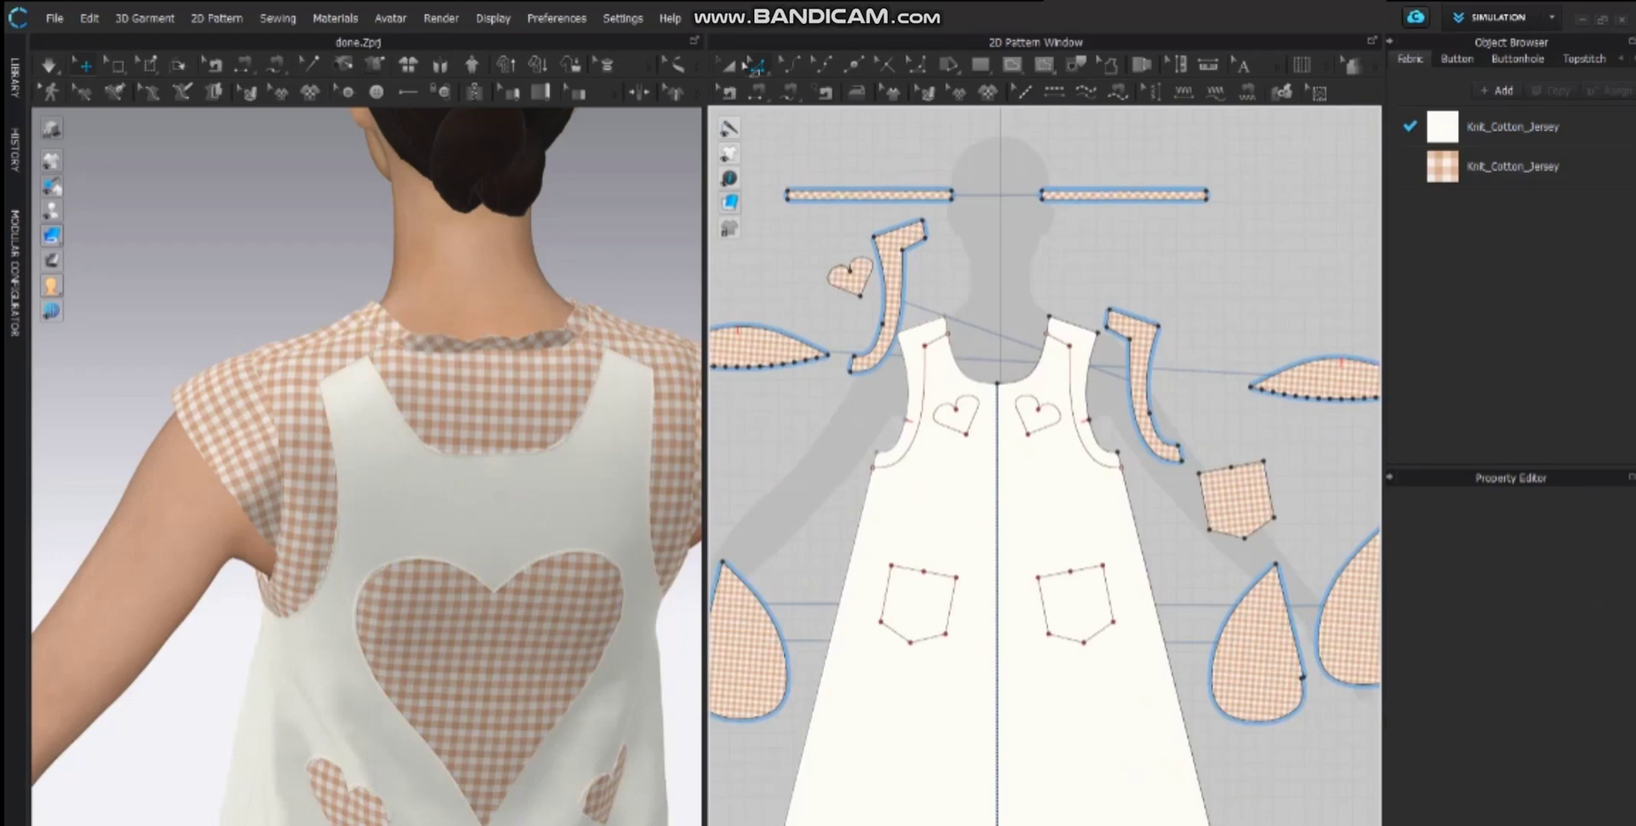
- Shorten the gingham neckband strip by moving its outer end so that its width is 9.200 in
{"action": "left_click", "coordinate": [734, 66]}
{"action": "left_click", "coordinate": [1167, 203]}
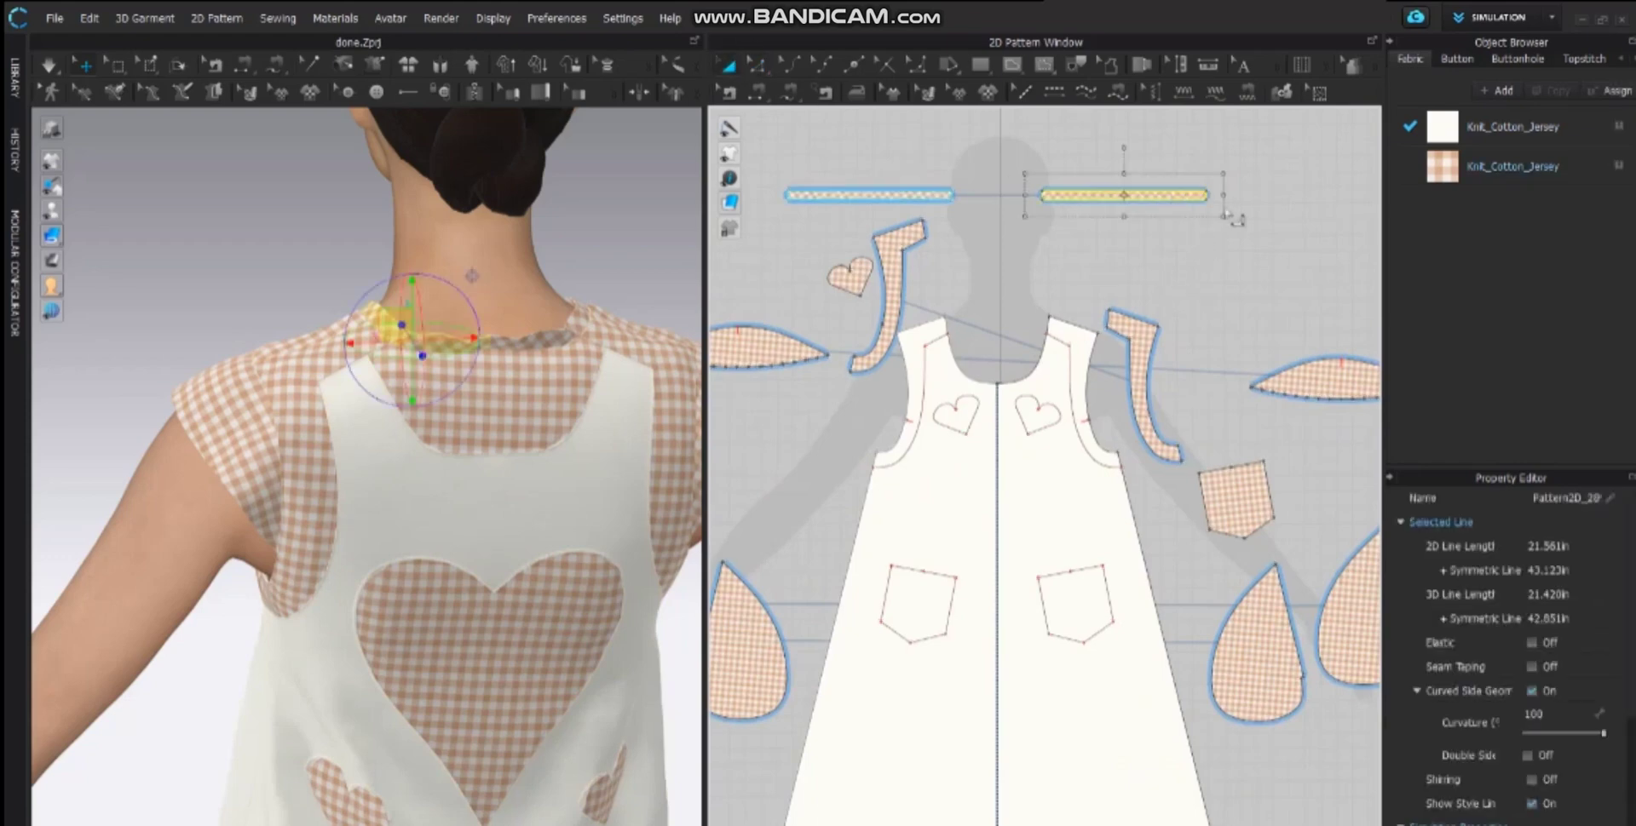
{"action": "scroll", "coordinate": [1227, 209], "scroll_direction": "up", "scroll_amount": 4}
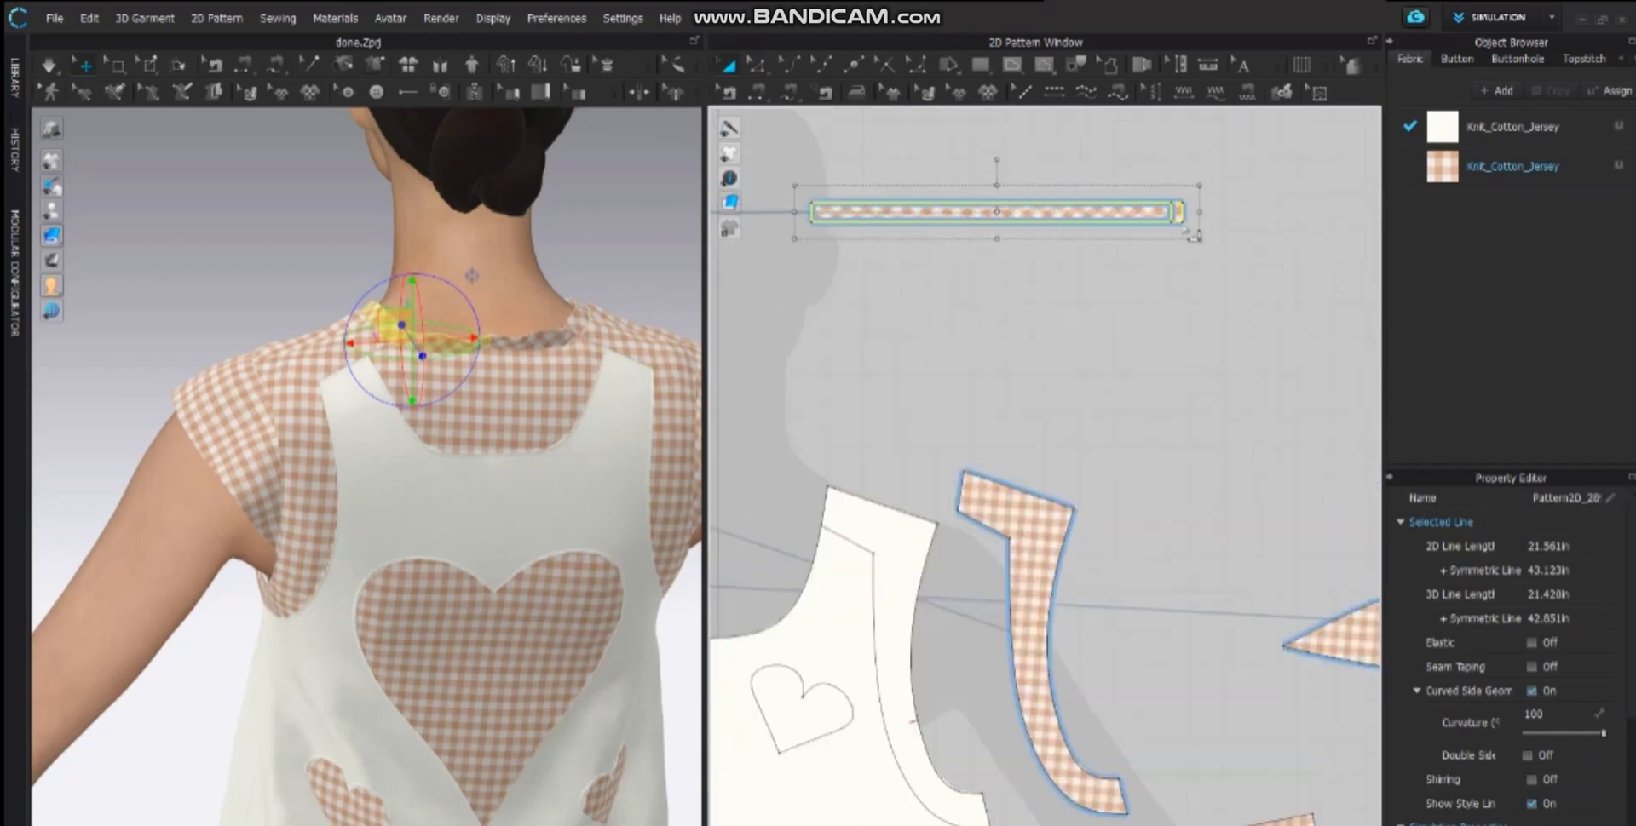
{"action": "left_click", "coordinate": [1082, 226]}
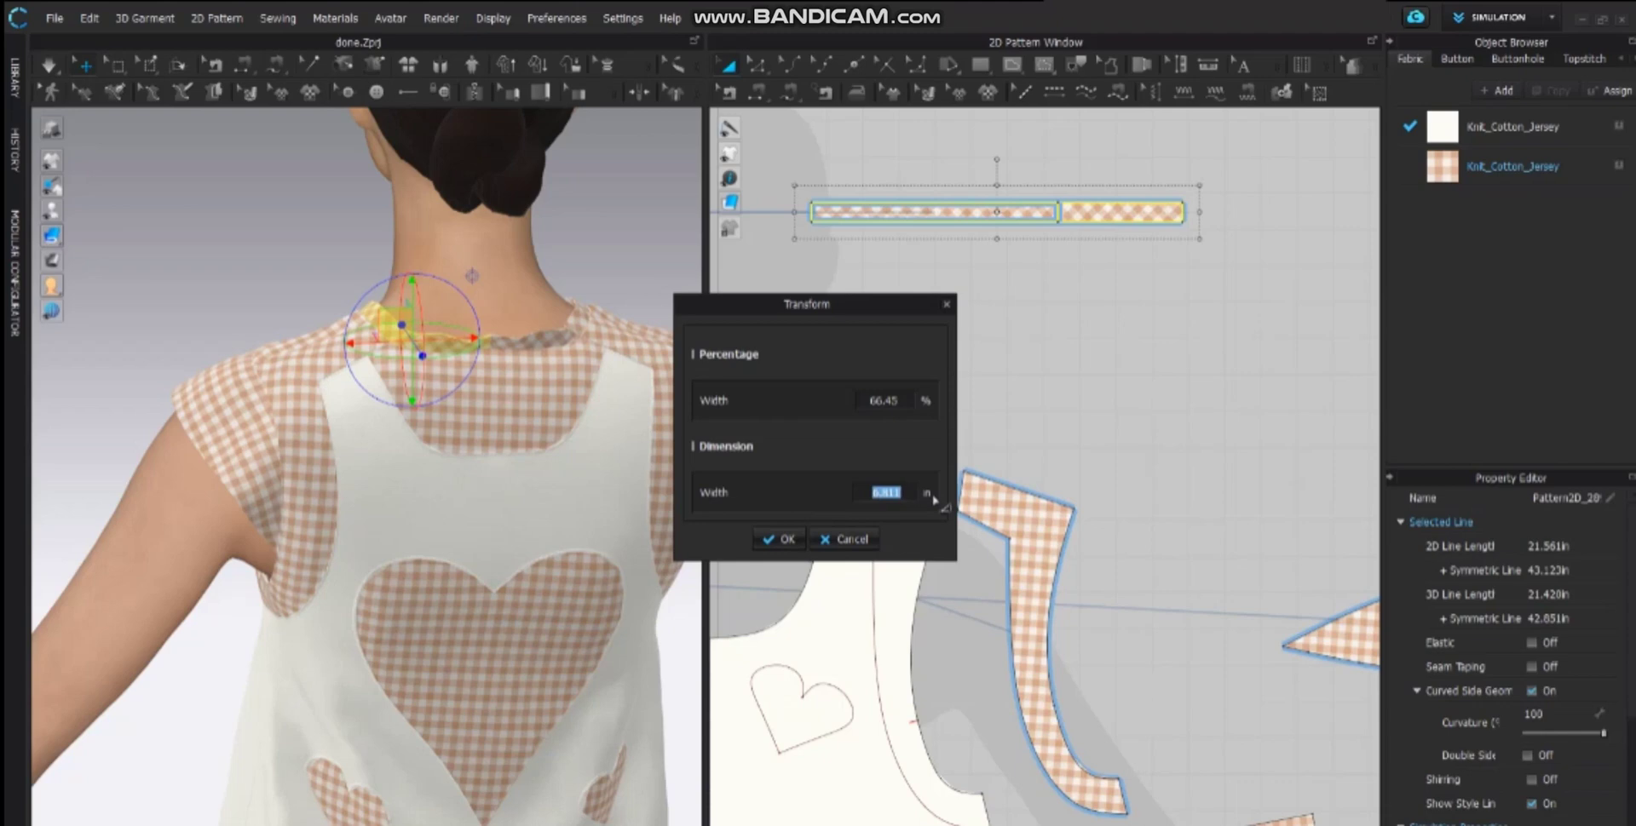
{"action": "type", "text": "9.200"}
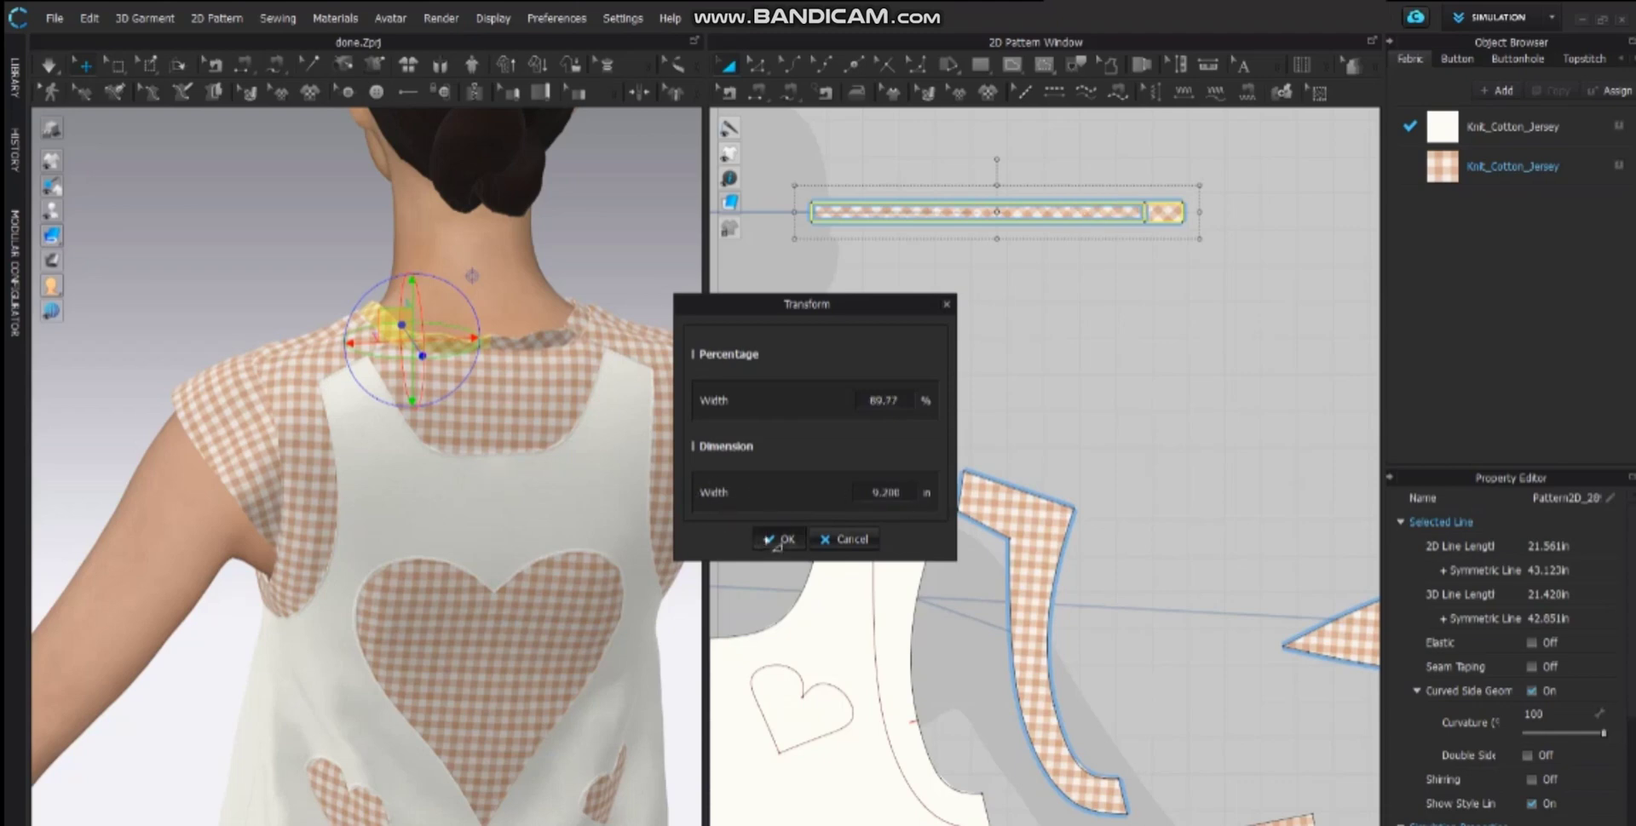
{"action": "left_click", "coordinate": [771, 540]}
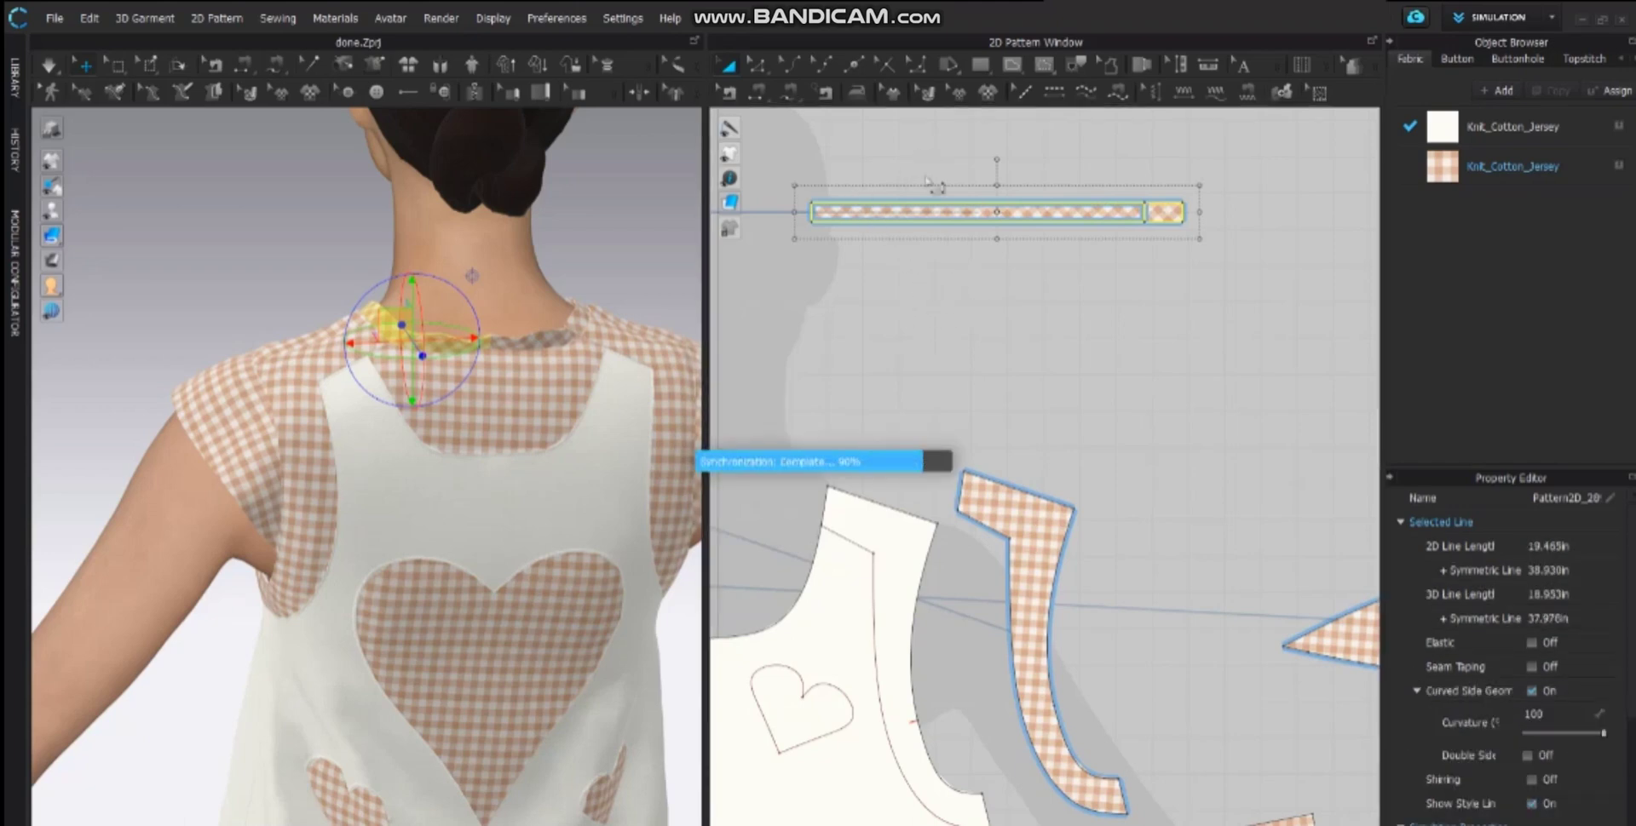
- Delete the existing seams joining the gingham neckband strip to the front and back necklines
{"action": "left_click", "coordinate": [730, 92]}
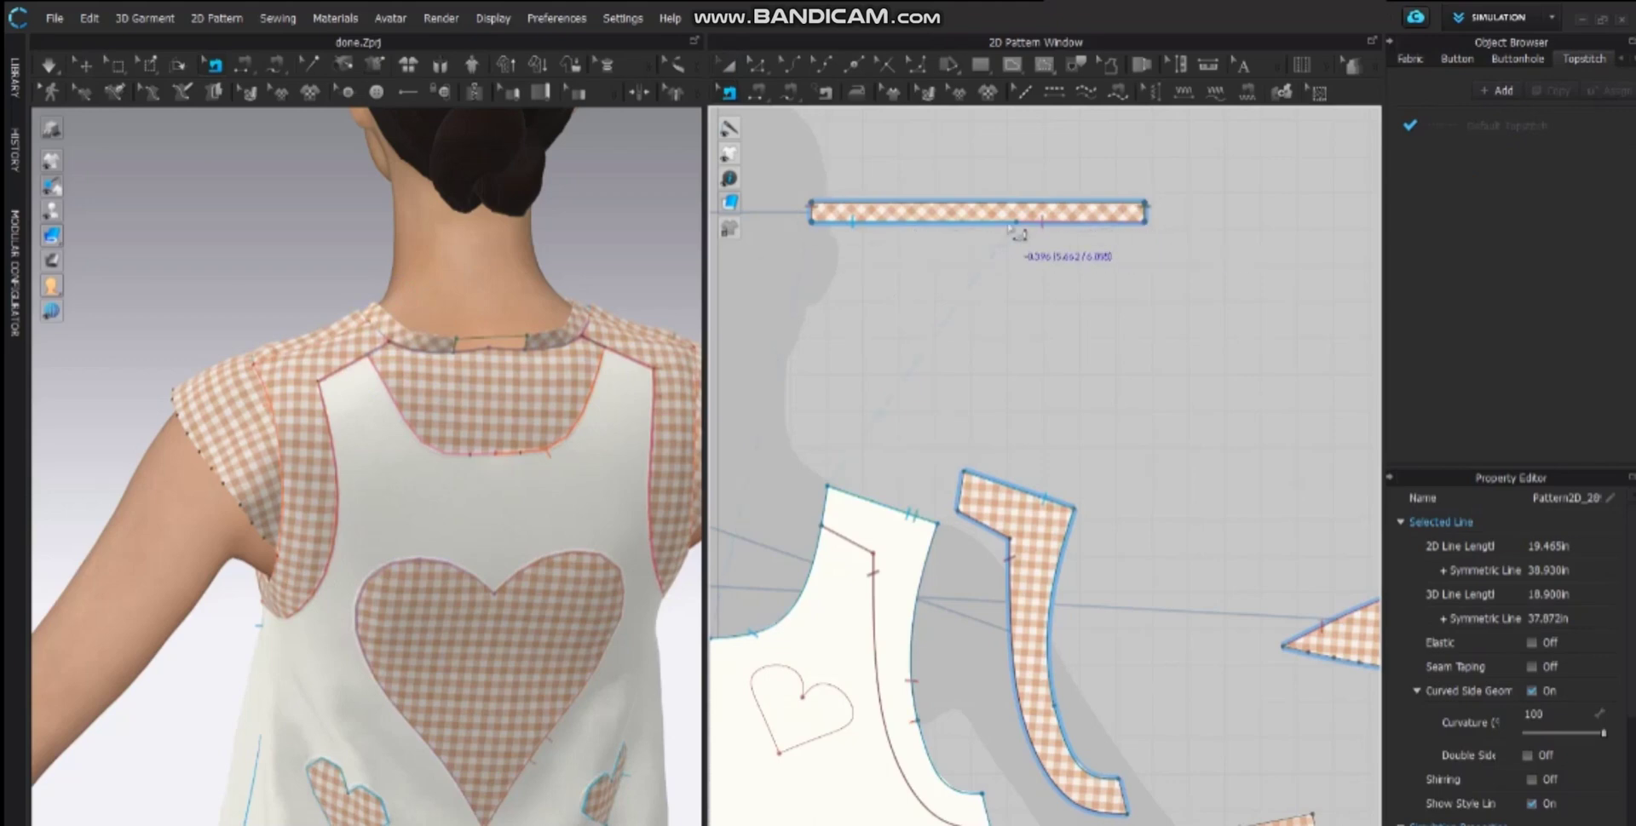
{"action": "scroll", "coordinate": [1015, 232], "scroll_direction": "down", "scroll_amount": 4}
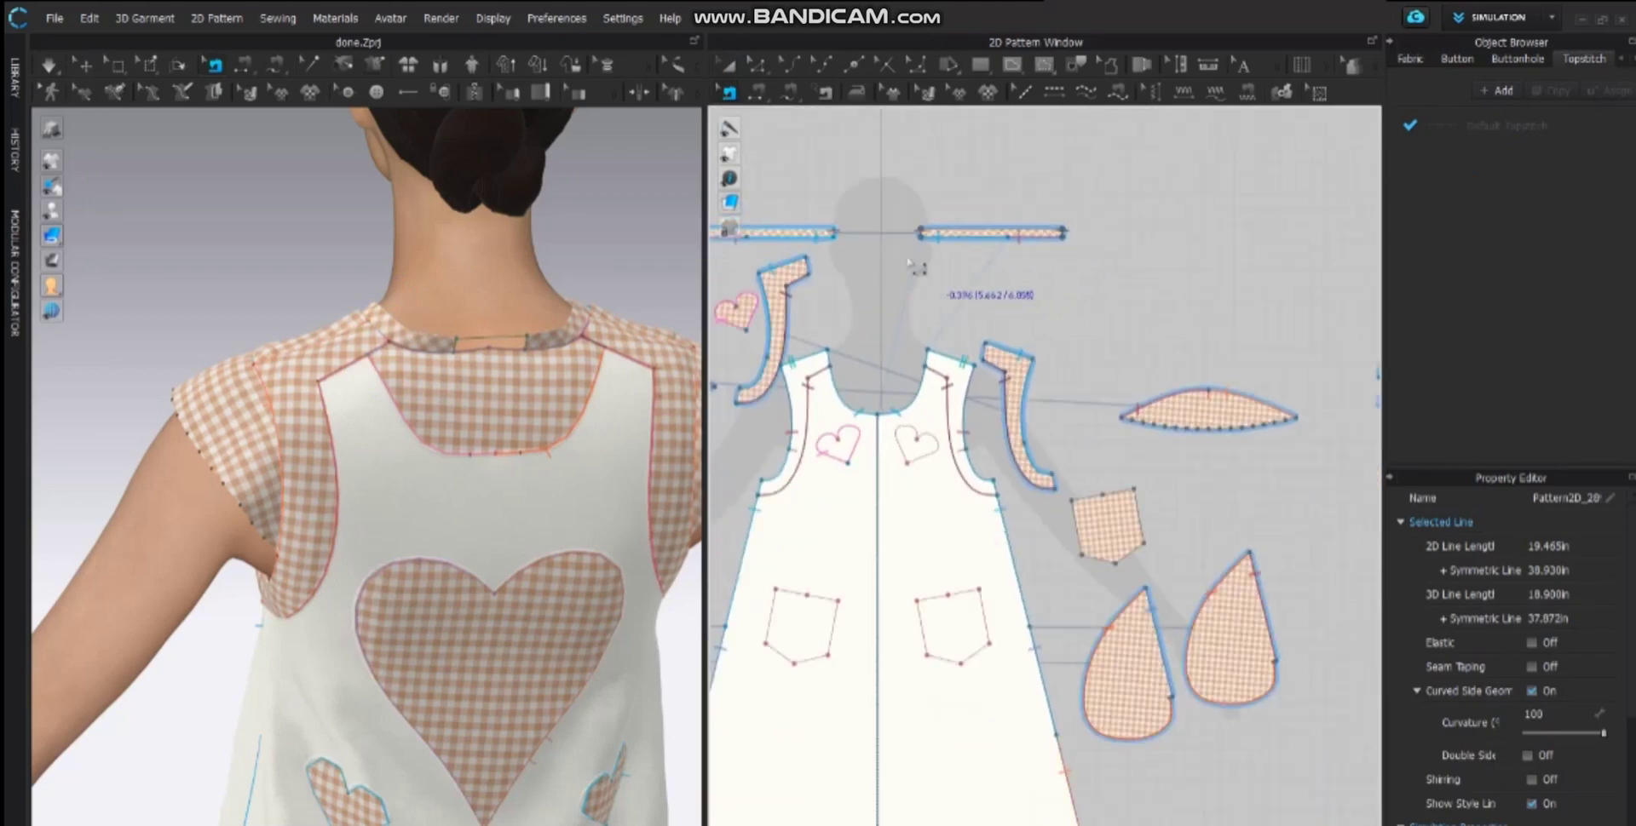
{"action": "left_click_drag", "start_coordinate": [889, 259], "coordinate": [1078, 242]}
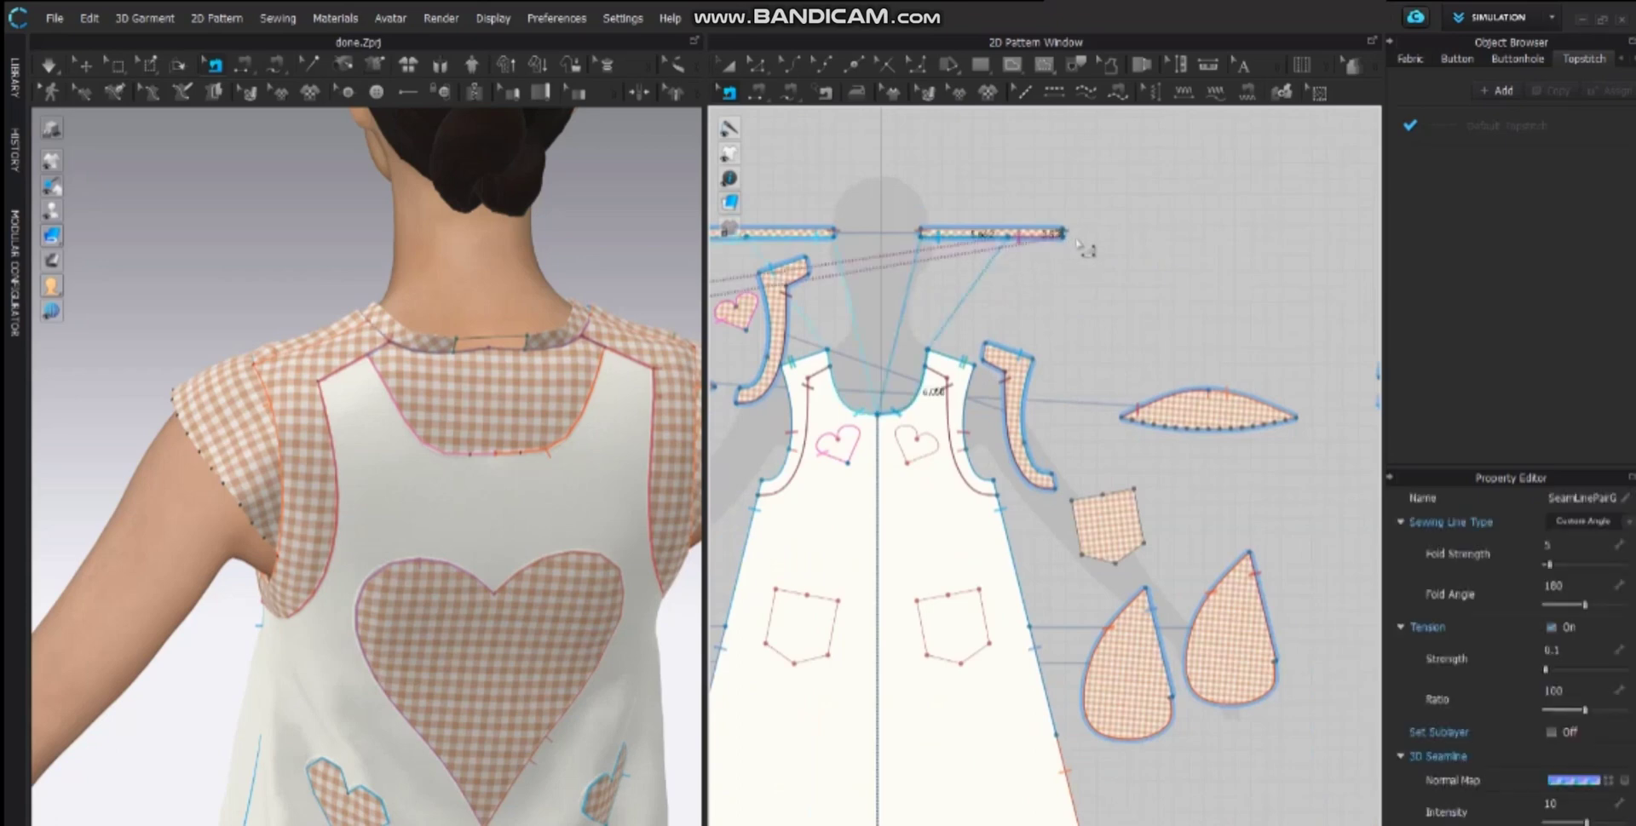
- Sew the neckband strip's whole lower edge to half of the front neckline and half of the back neckline as one combined seam
{"action": "left_click", "coordinate": [822, 142]}
{"action": "left_click", "coordinate": [796, 99]}
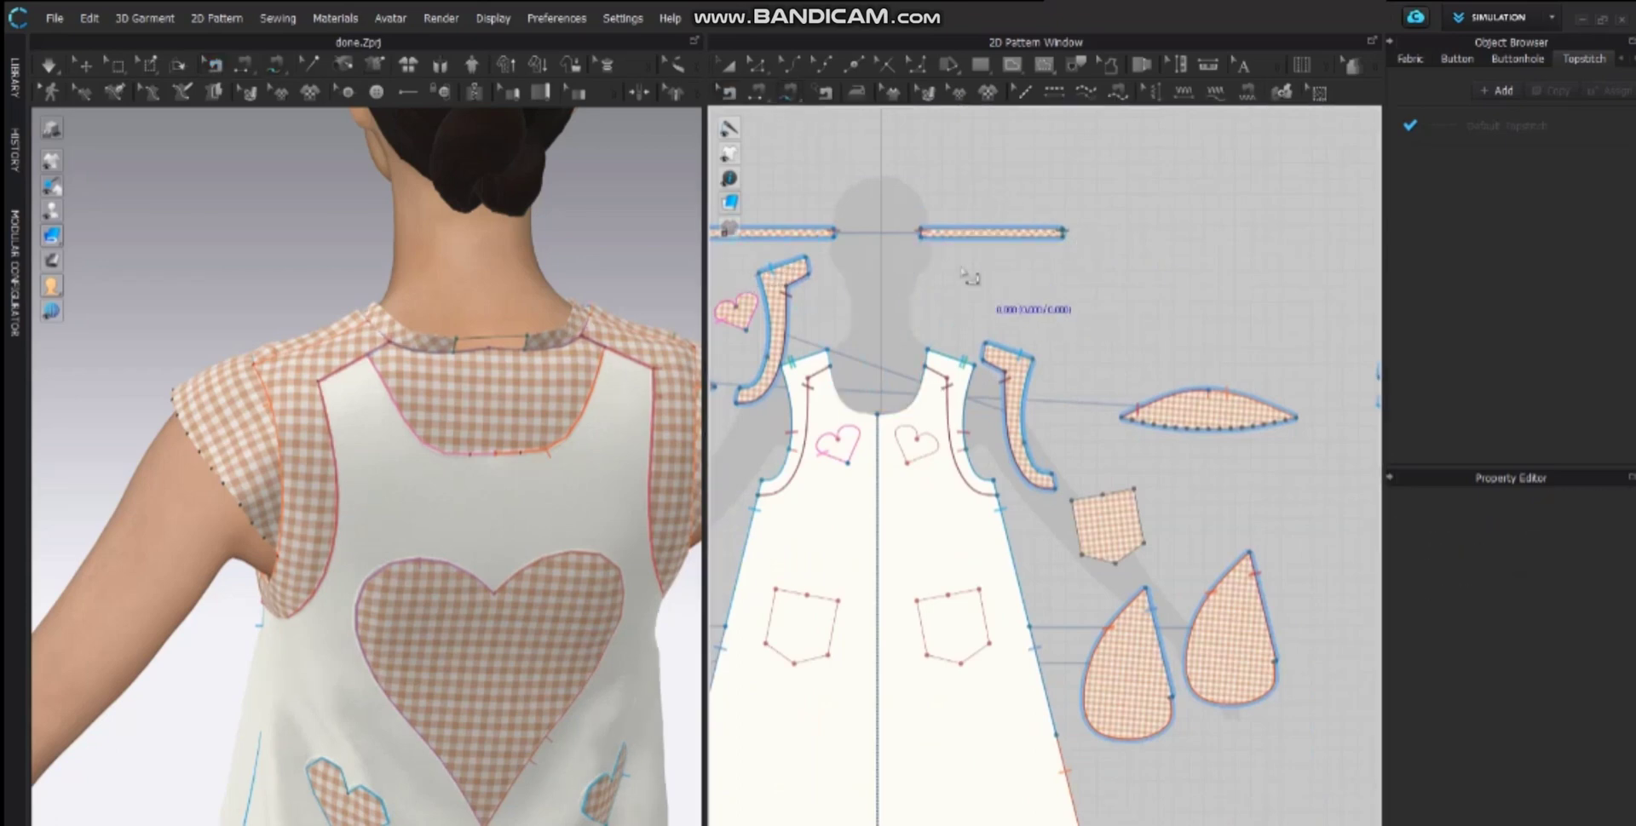
{"action": "left_click", "coordinate": [980, 234]}
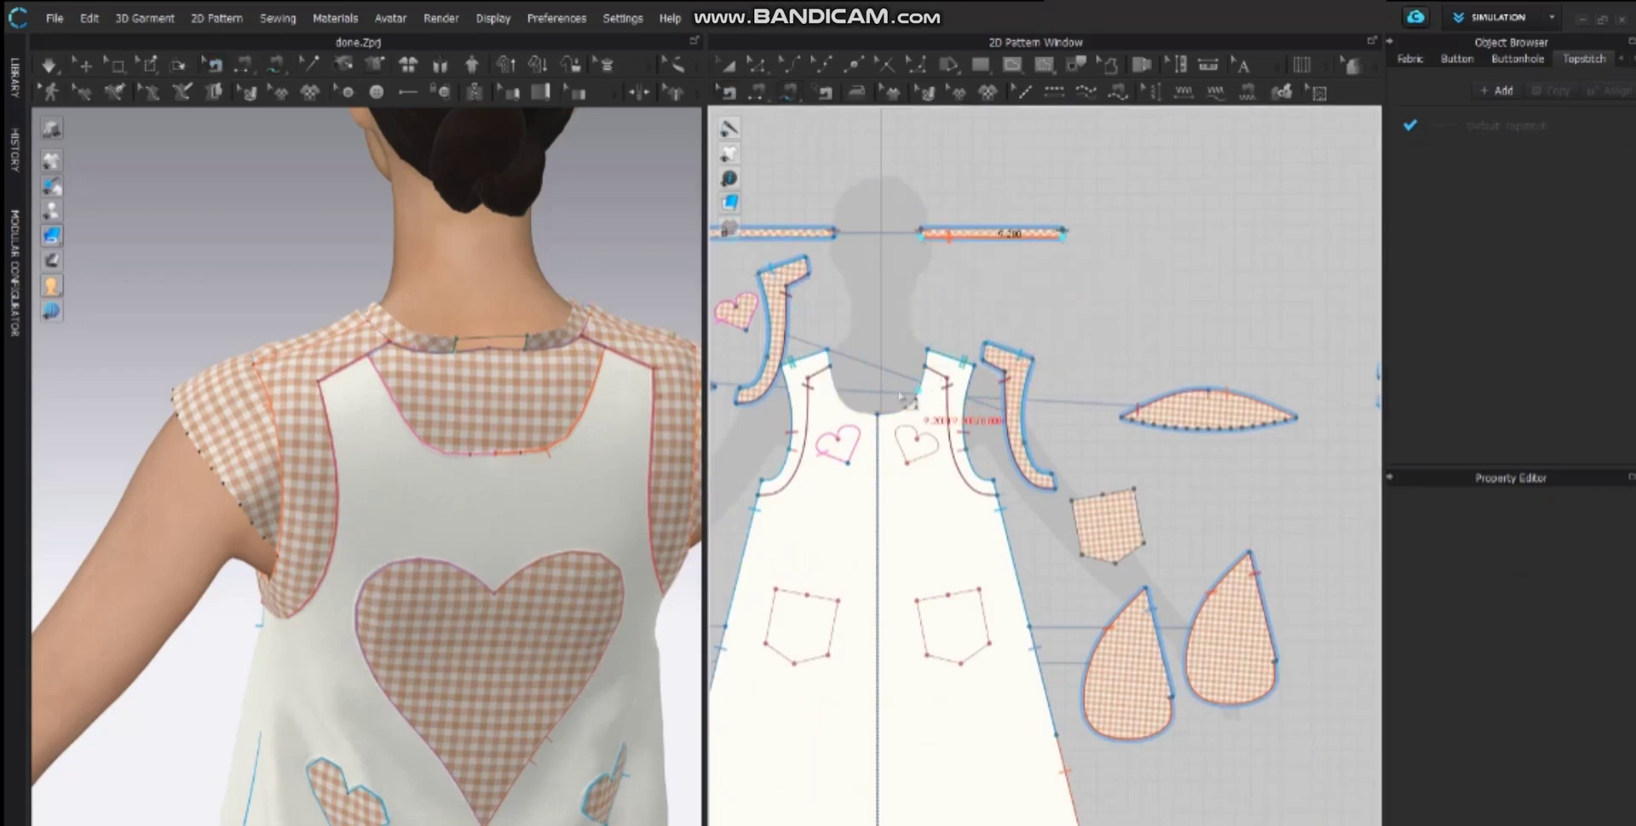
{"action": "left_click", "coordinate": [929, 355], "text": "shift"}
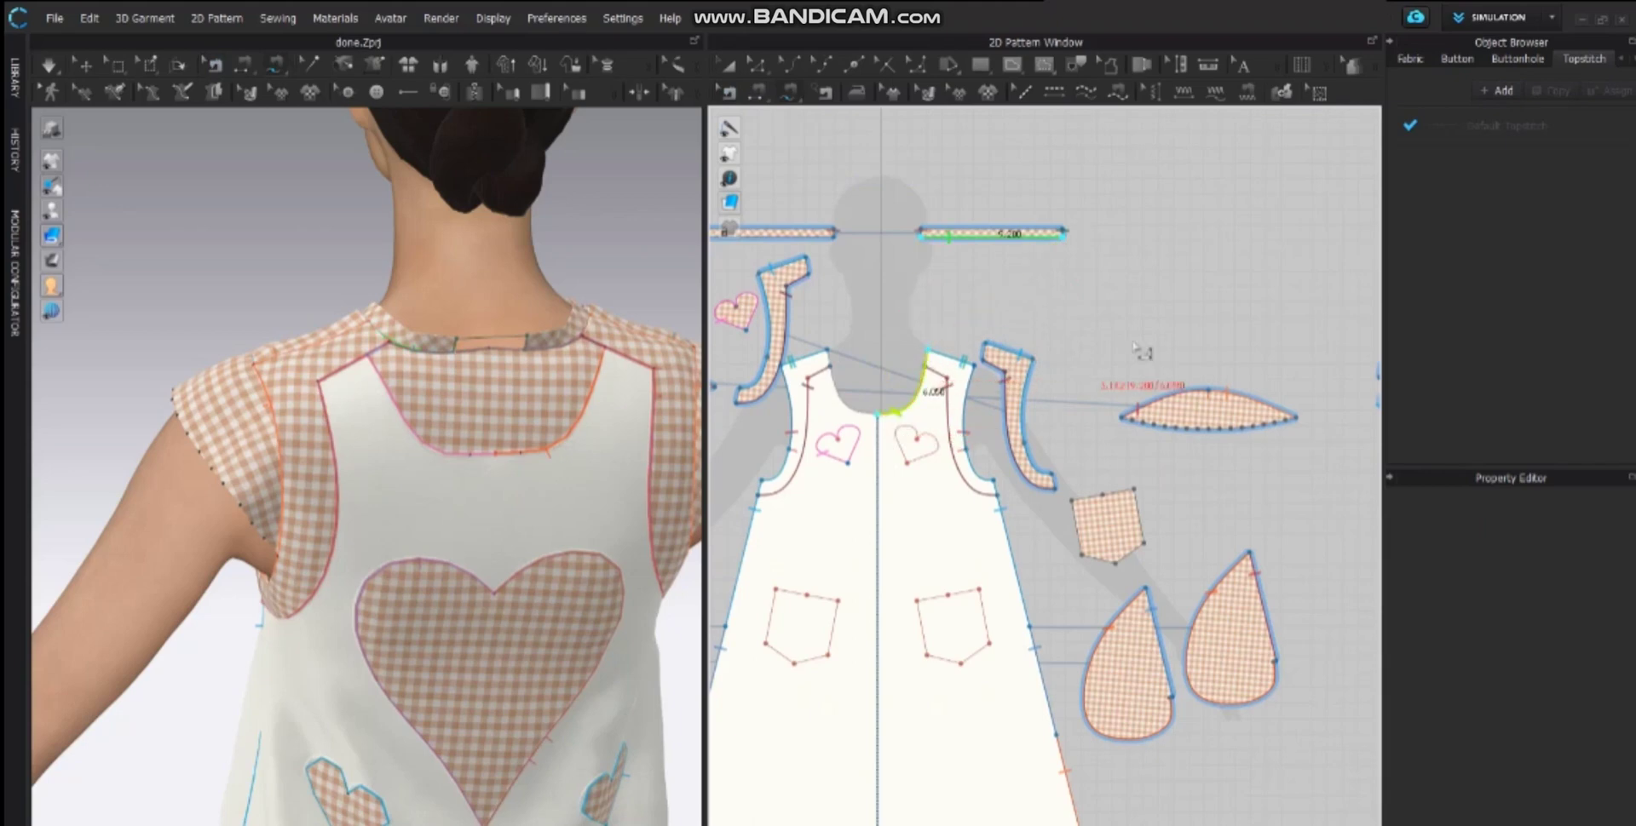
{"action": "scroll", "coordinate": [1123, 348], "scroll_direction": "down", "scroll_amount": 3}
{"action": "middle_click_drag", "start_coordinate": [1120, 346], "coordinate": [991, 349]}
{"action": "middle_click_drag", "start_coordinate": [1305, 317], "coordinate": [1309, 286]}
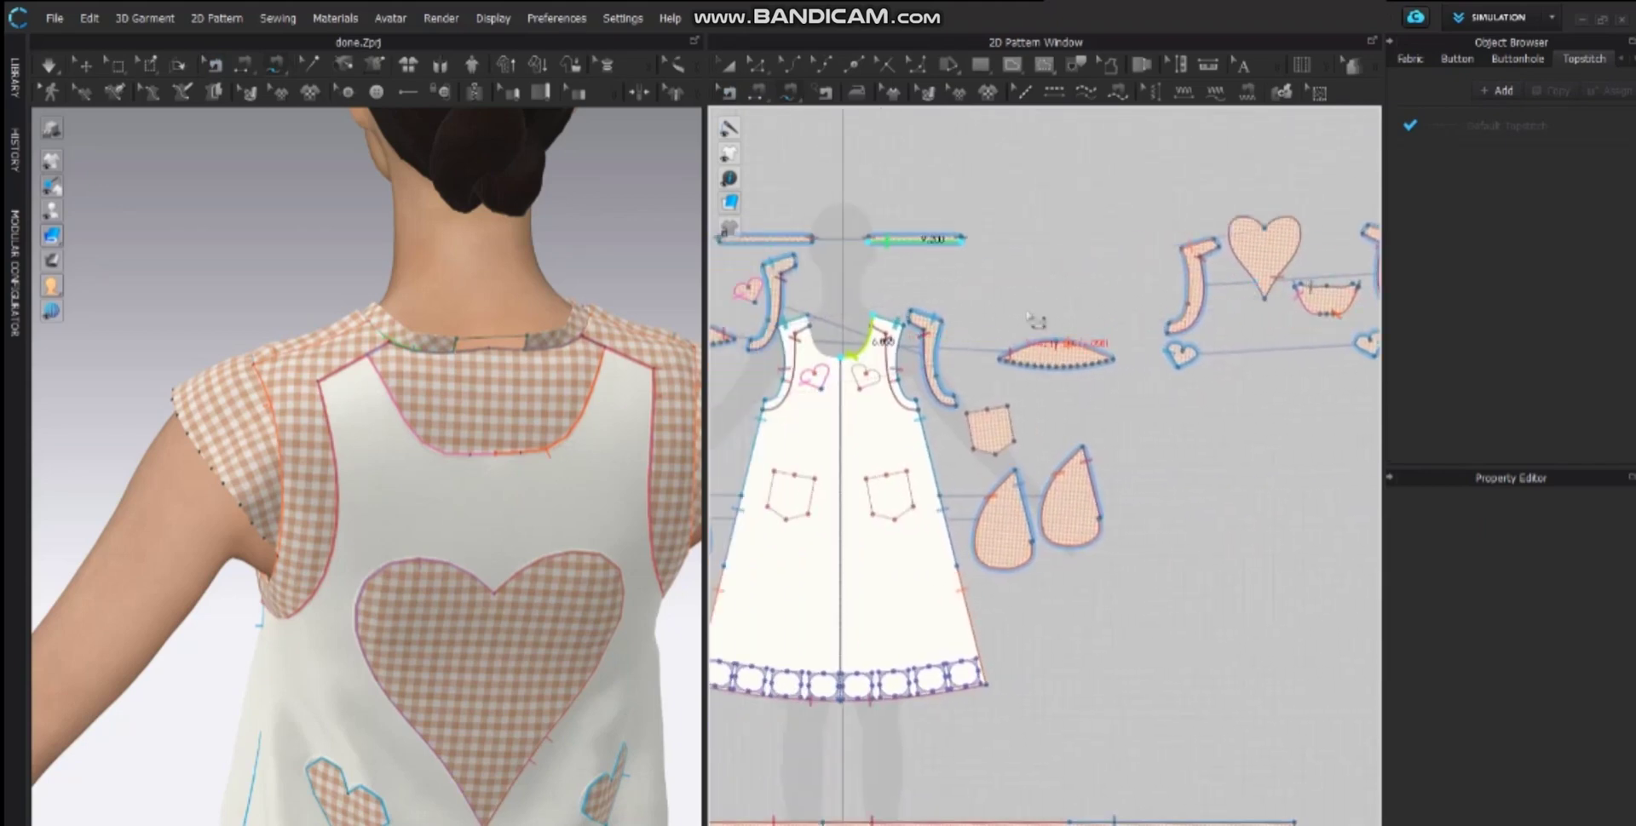
{"action": "scroll", "coordinate": [1039, 318], "scroll_direction": "down", "scroll_amount": 2}
{"action": "middle_click_drag", "start_coordinate": [822, 322], "coordinate": [1112, 309]}
{"action": "scroll", "coordinate": [859, 324], "scroll_direction": "up", "scroll_amount": 3}
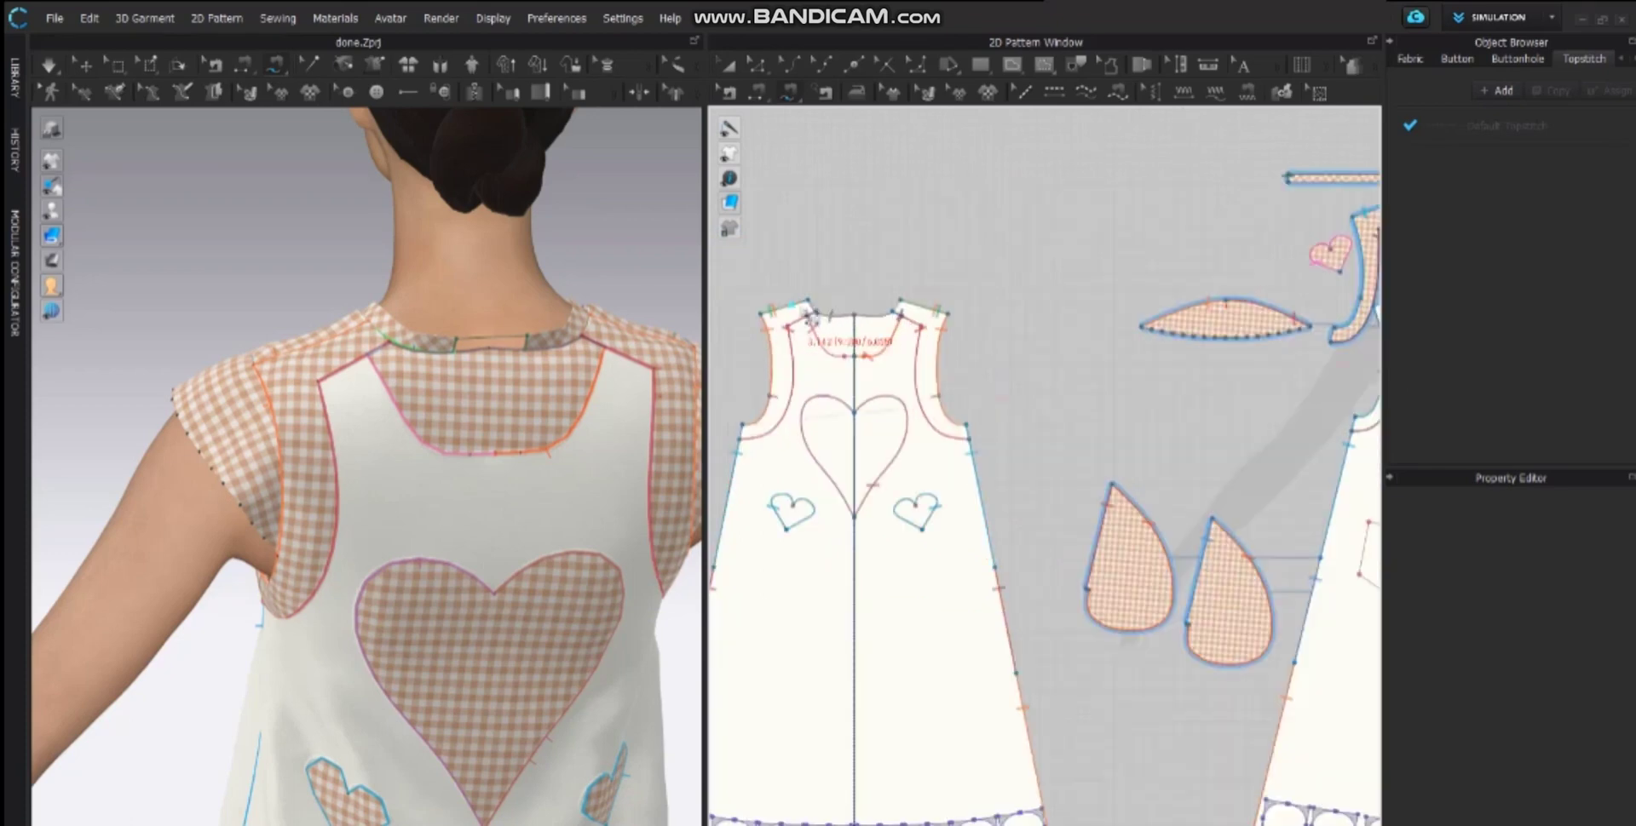
{"action": "left_click", "coordinate": [898, 308]}
- Simulate the garment and inspect the resewn neckband from the back, side and front
{"action": "left_click", "coordinate": [49, 66]}
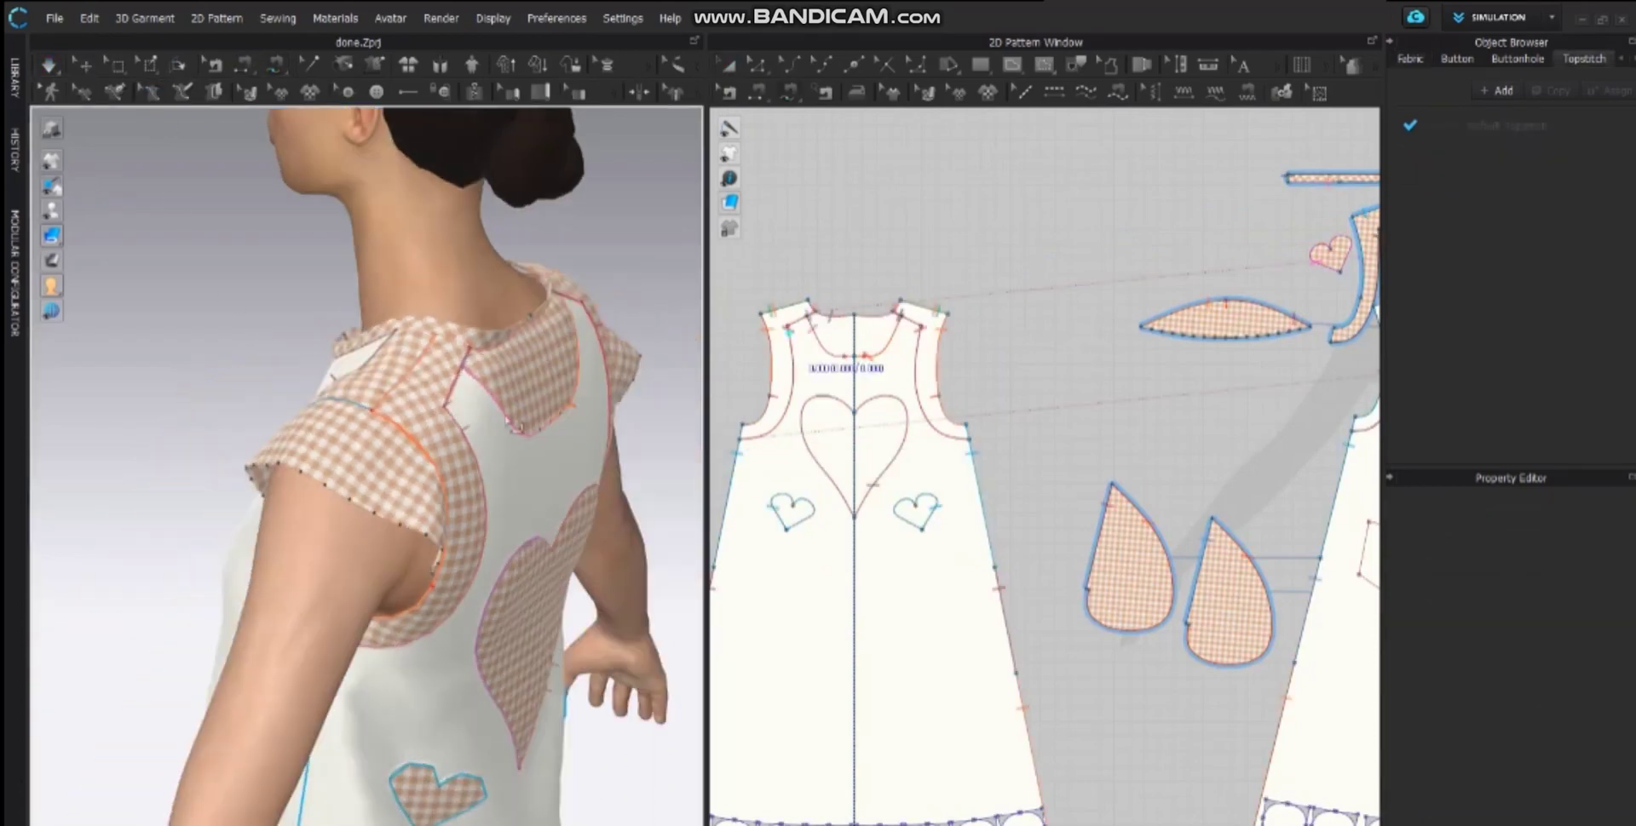
{"action": "key", "text": "t"}
{"action": "scroll", "coordinate": [1056, 356], "scroll_direction": "down", "scroll_amount": 5}
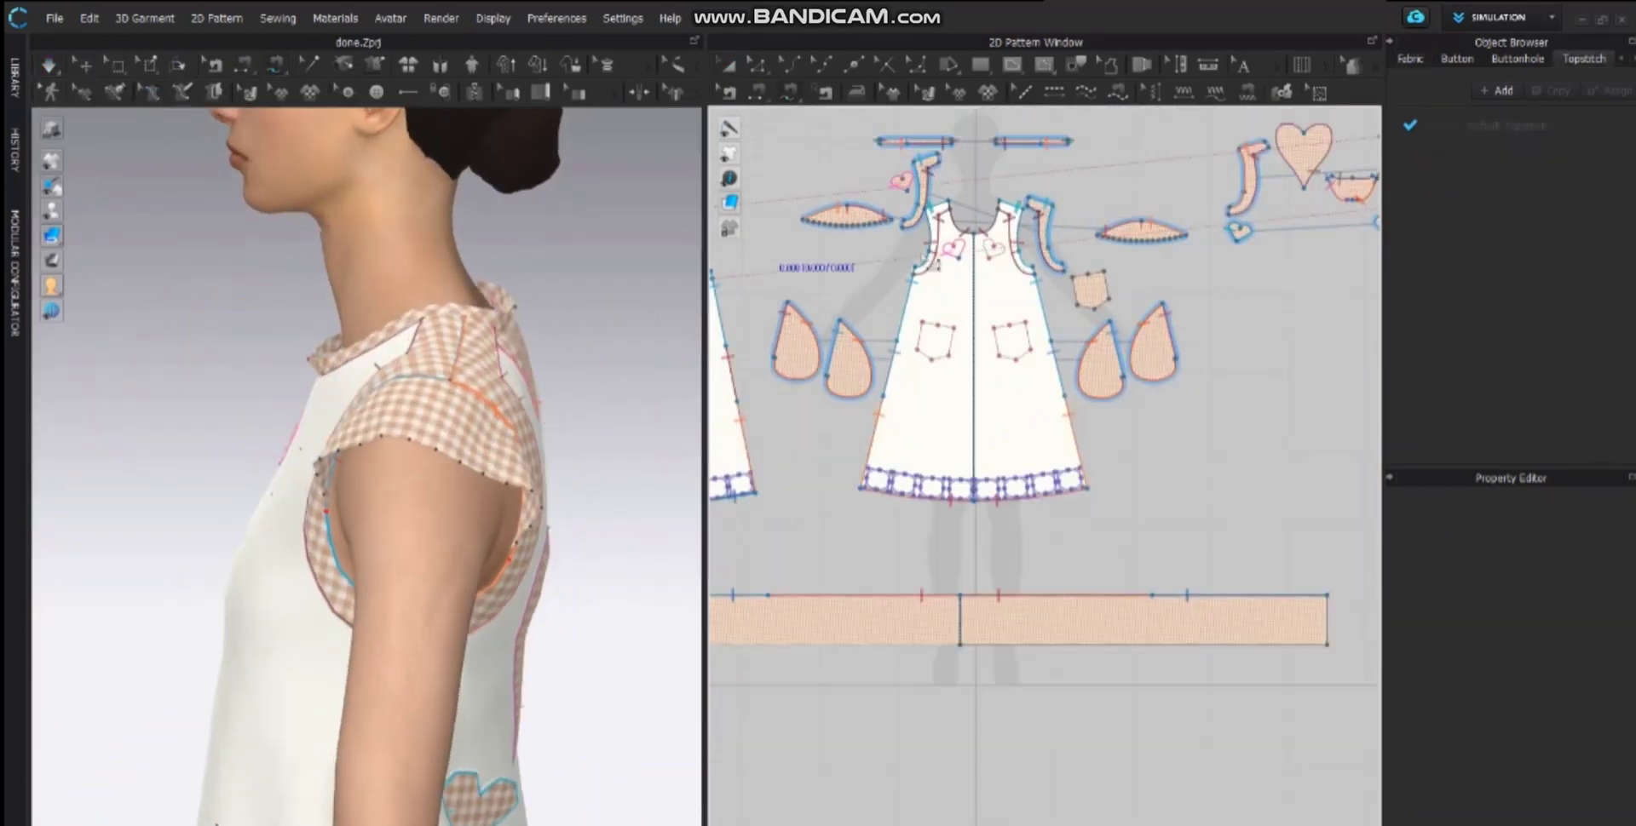
{"action": "key", "text": "z"}
{"action": "scroll", "coordinate": [913, 274], "scroll_direction": "up", "scroll_amount": 8}
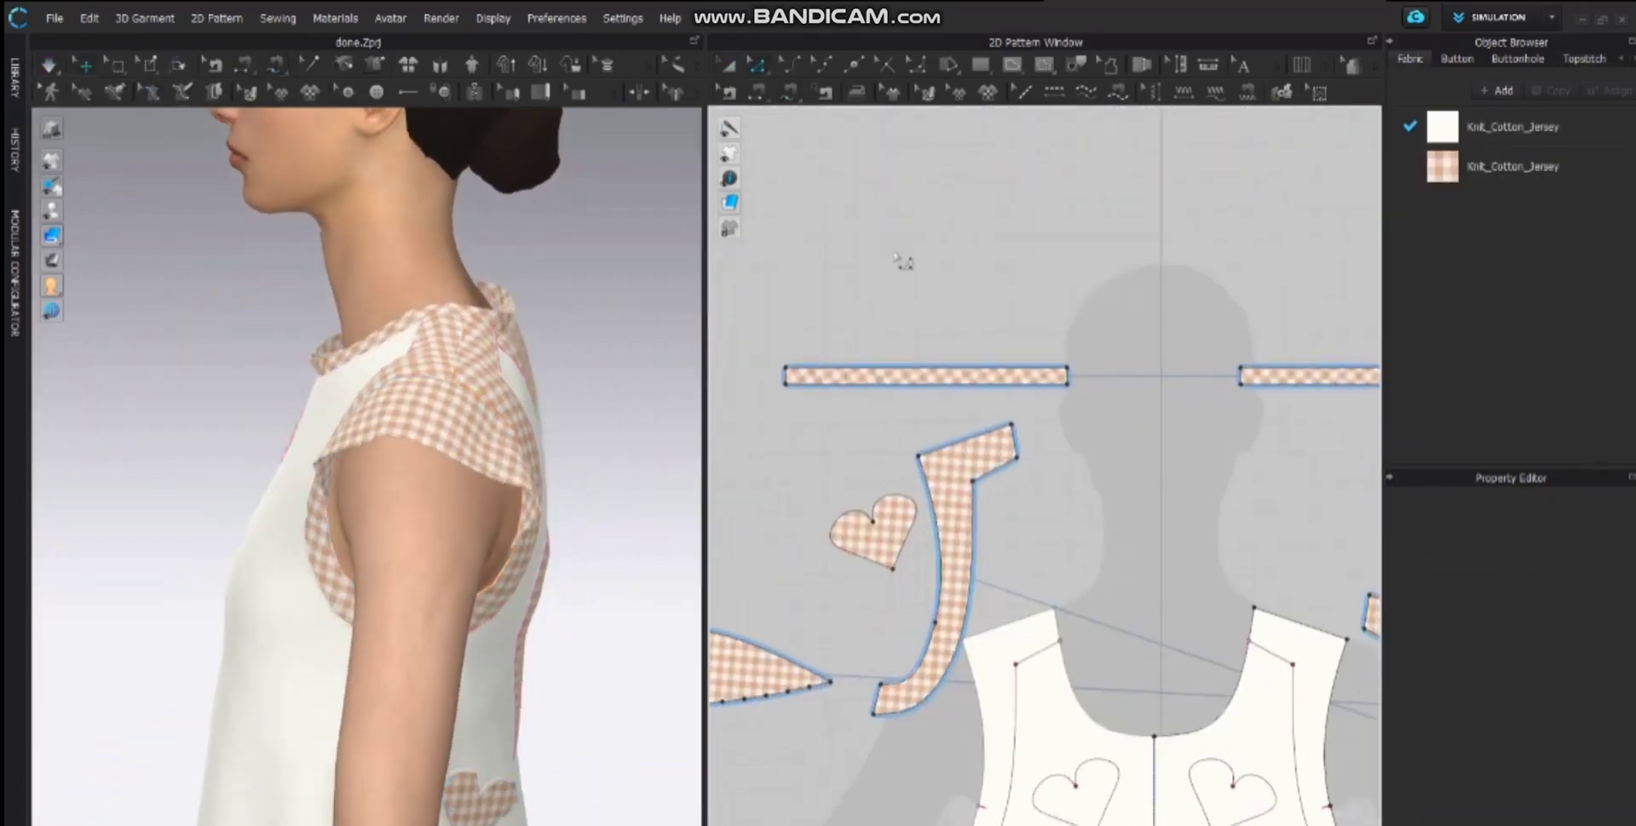
{"action": "scroll", "coordinate": [847, 161], "scroll_direction": "down", "scroll_amount": 4}
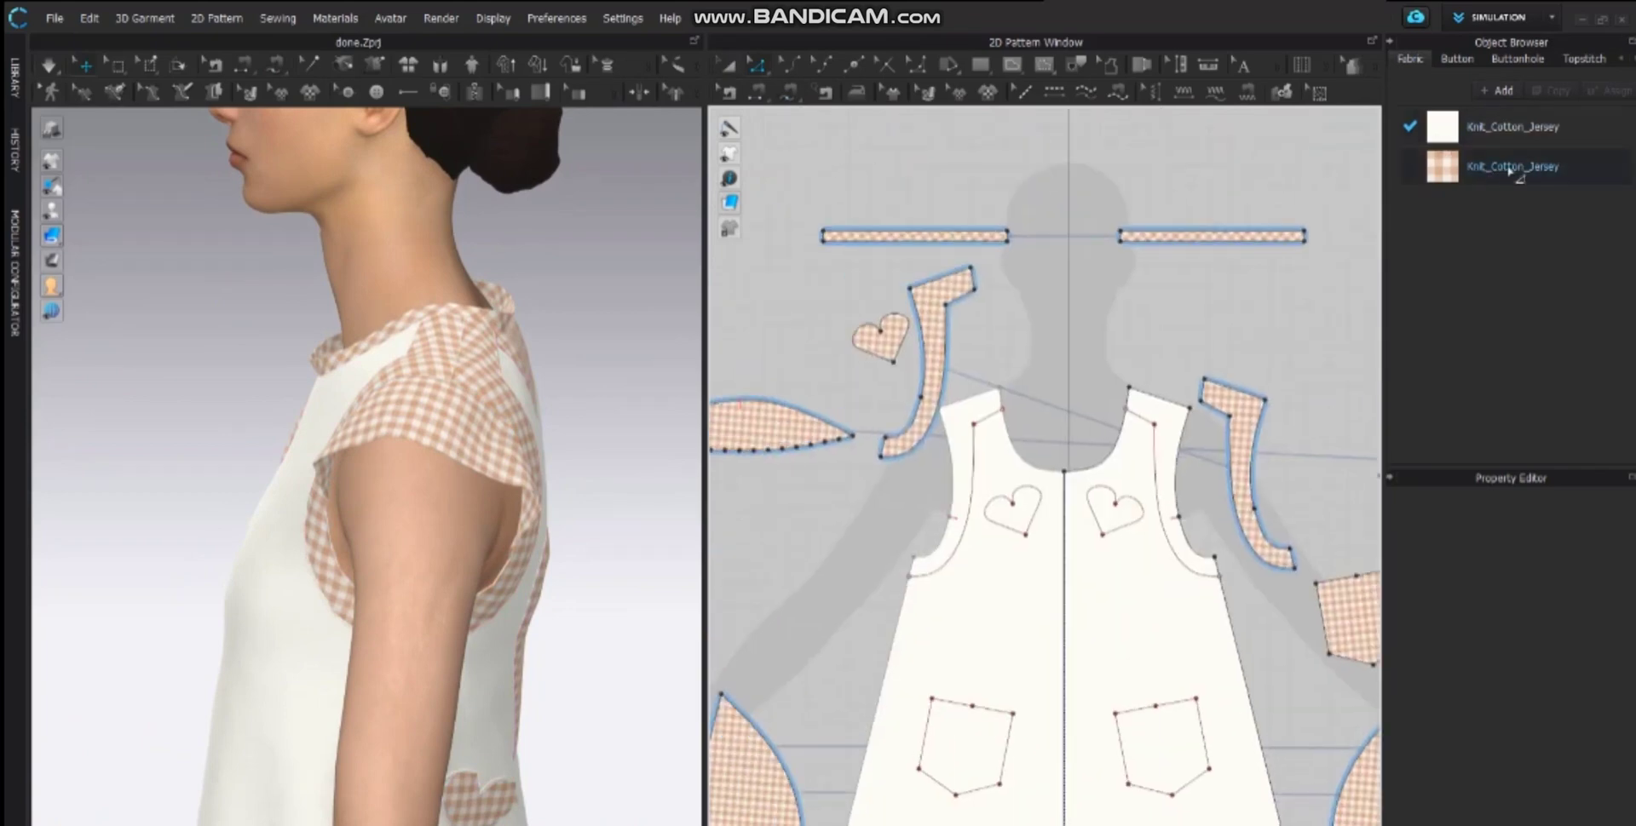
{"action": "left_click_drag", "start_coordinate": [1518, 173], "coordinate": [988, 202]}
{"action": "right_click_drag", "start_coordinate": [432, 211], "coordinate": [460, 247]}
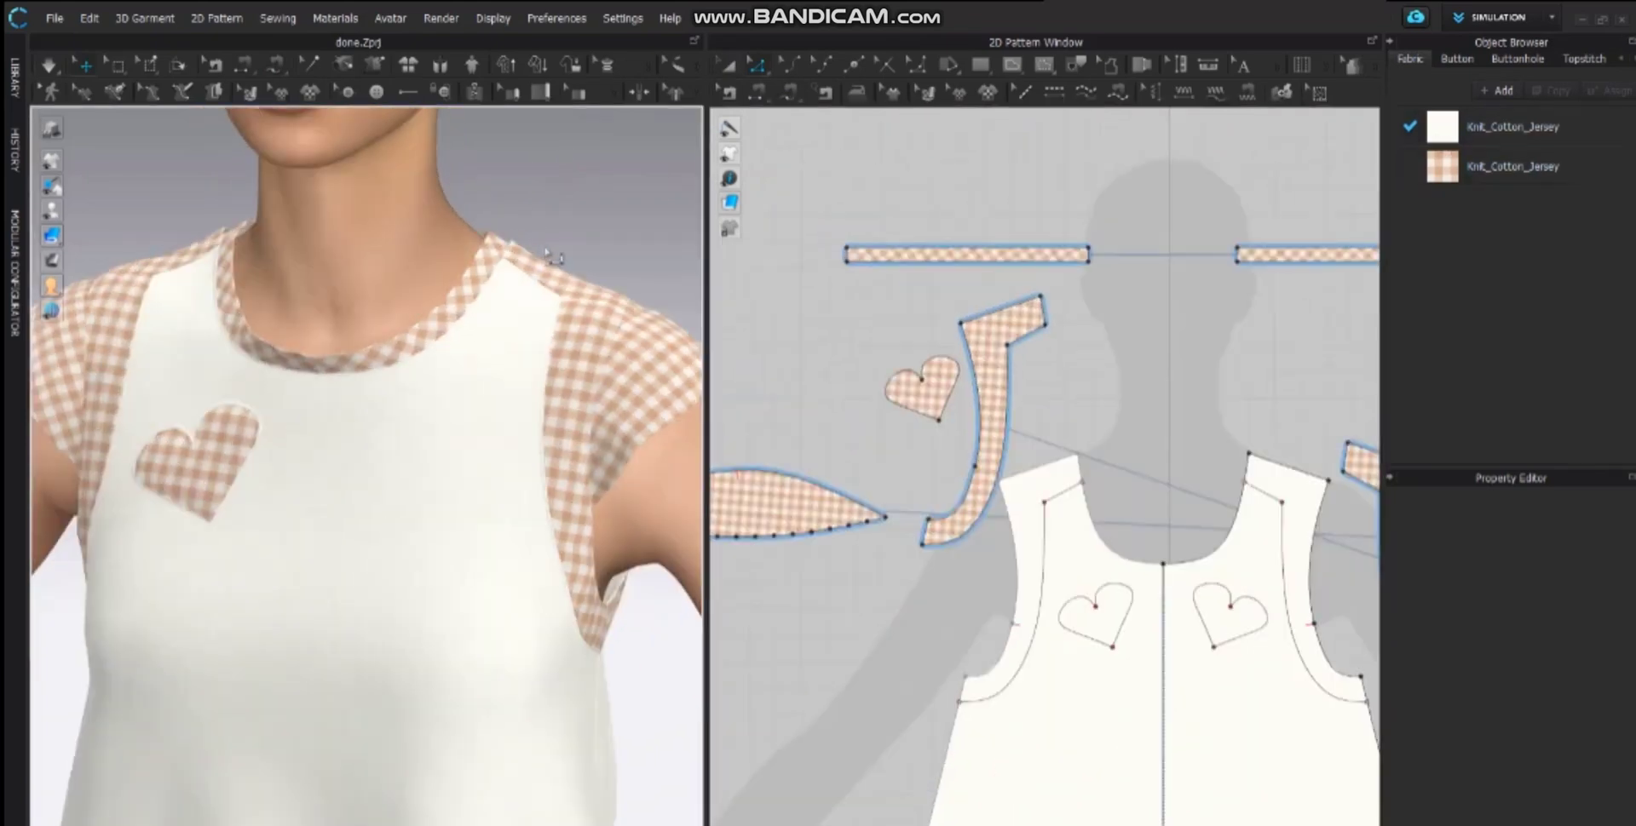
{"action": "scroll", "coordinate": [460, 247], "scroll_direction": "up", "scroll_amount": 5}
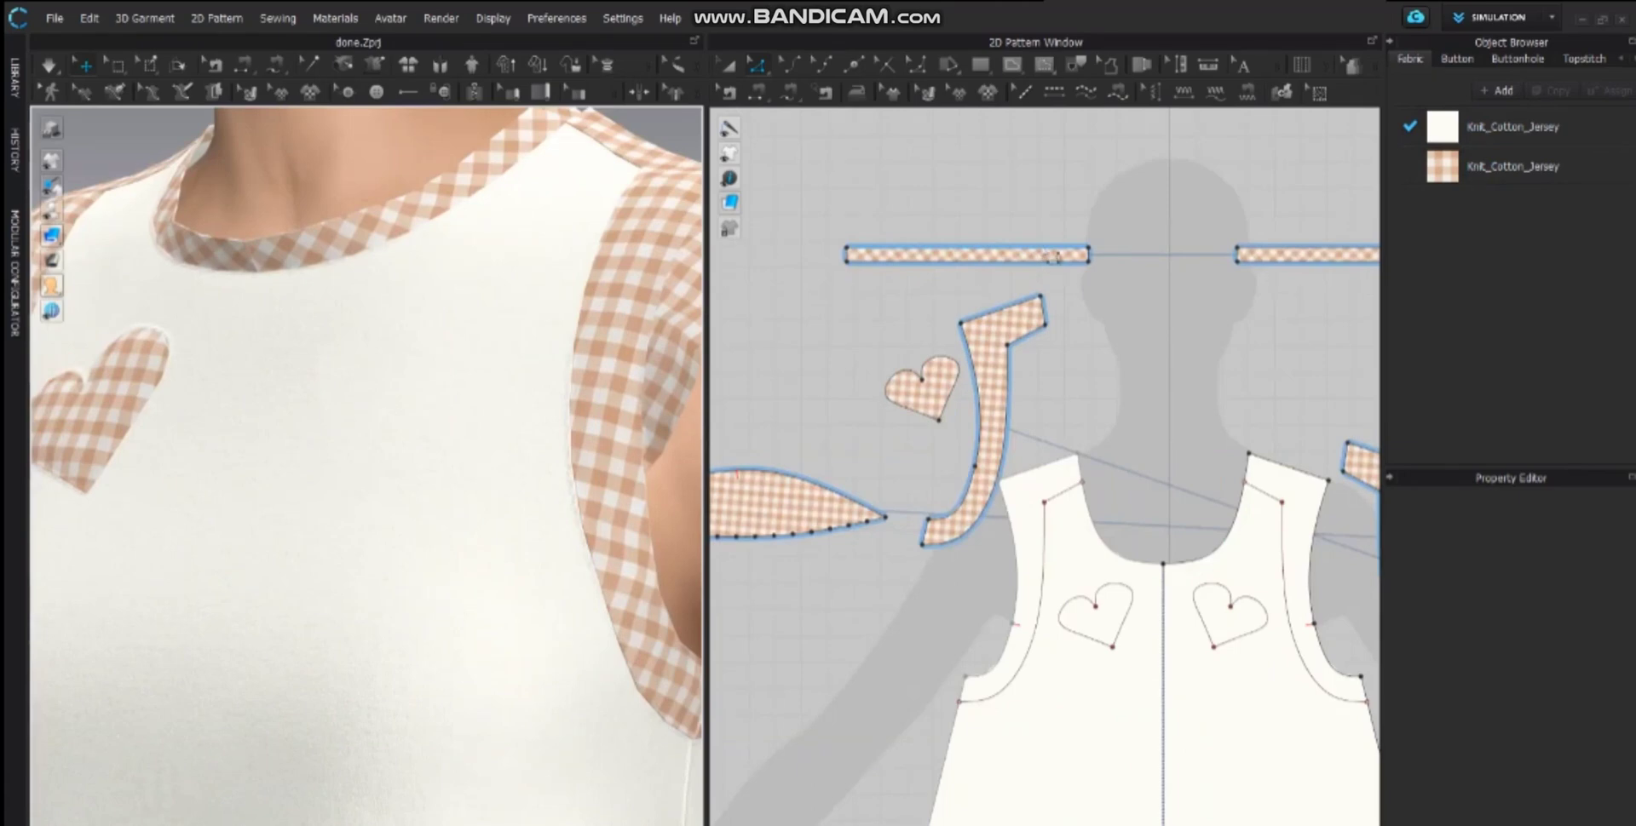
- Turn on Elastic for the neckband strip's upper edge with a ratio of 98, and simulate the garment
{"action": "left_click", "coordinate": [1055, 256]}
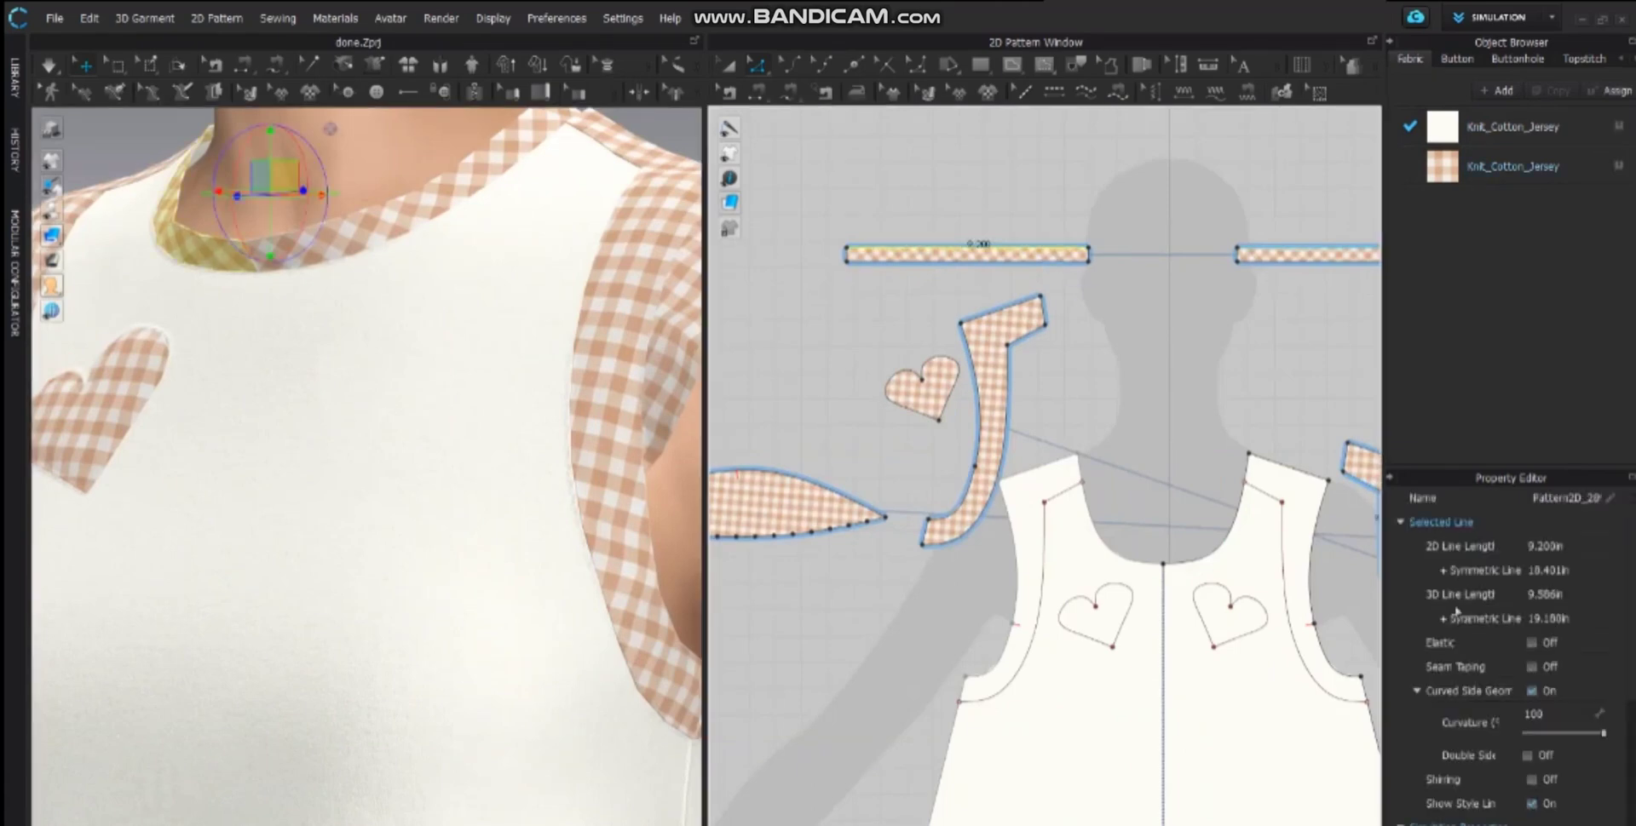
{"action": "left_click", "coordinate": [1532, 644]}
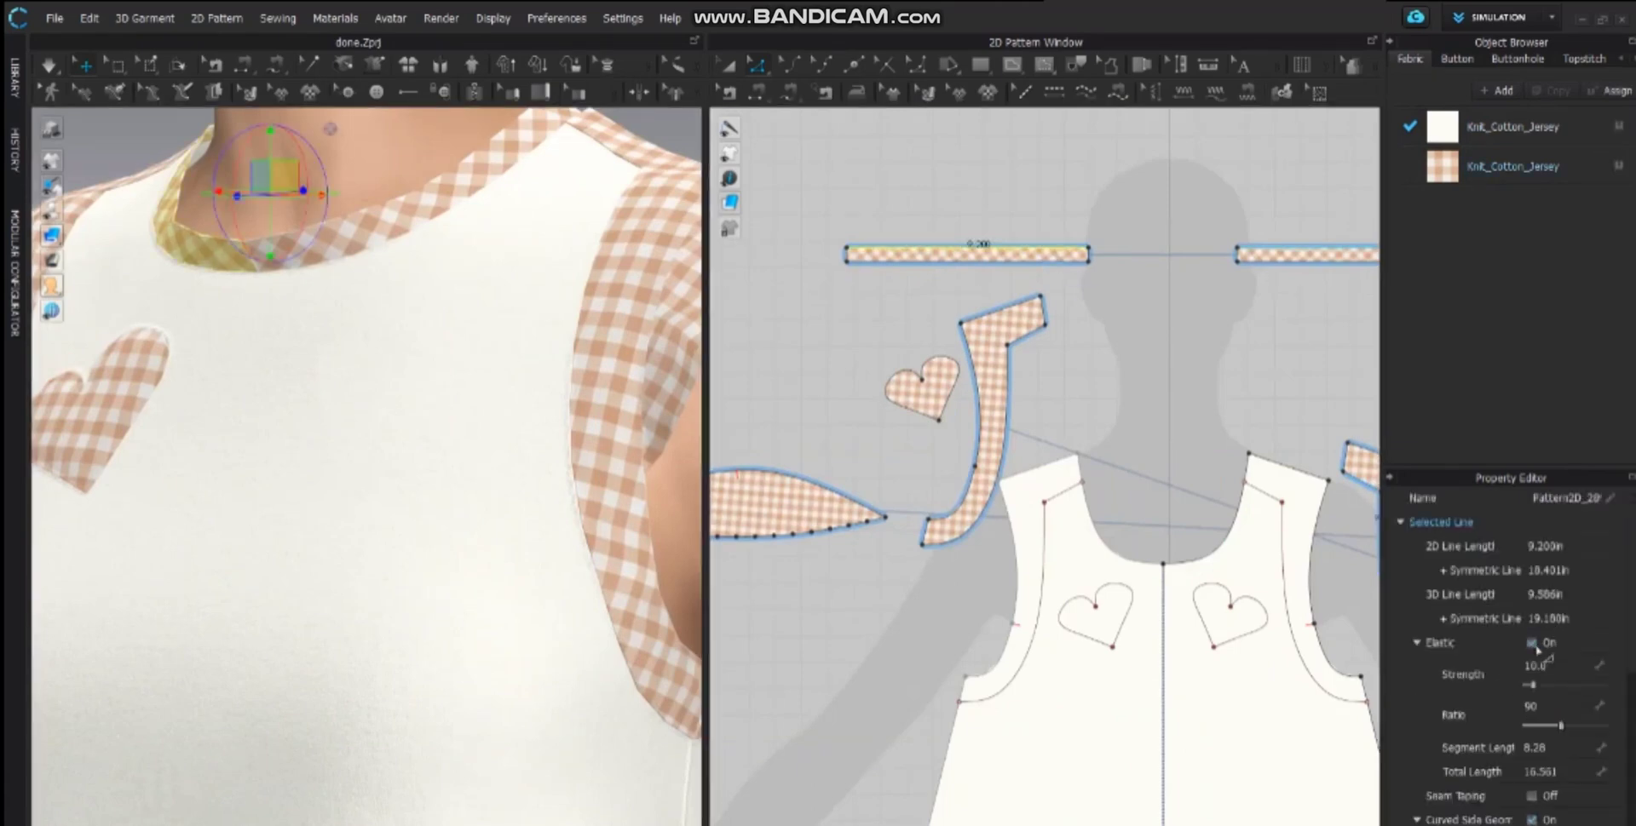
{"action": "left_click", "coordinate": [1565, 717]}
{"action": "key", "text": "Return"}
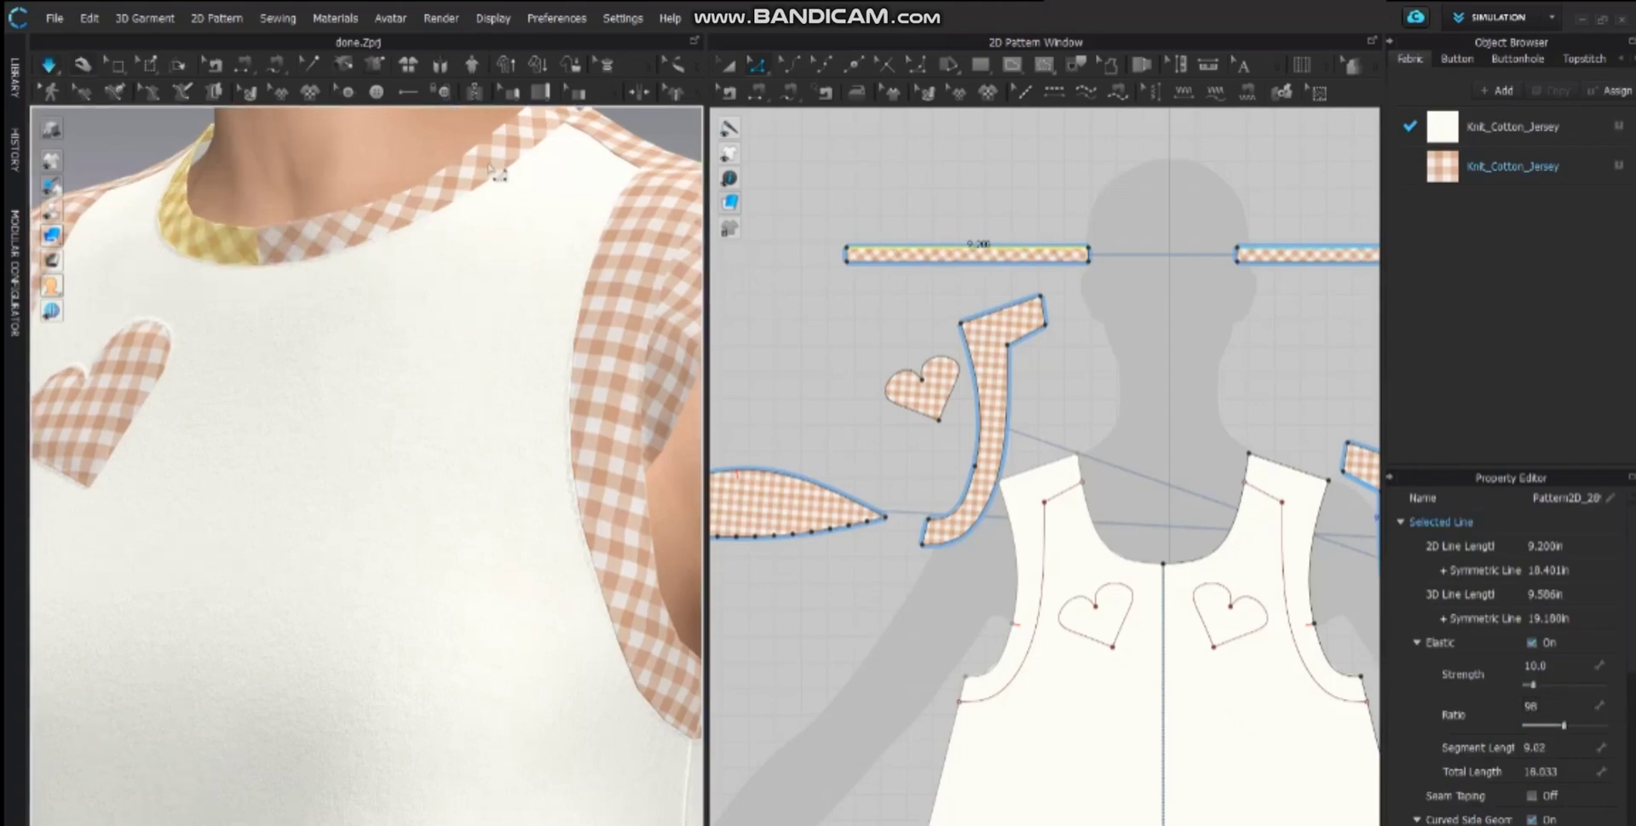
{"action": "right_click_drag", "start_coordinate": [412, 259], "coordinate": [255, 255]}
{"action": "scroll", "coordinate": [387, 346], "scroll_direction": "down", "scroll_amount": 2}
{"action": "scroll", "coordinate": [392, 349], "scroll_direction": "down", "scroll_amount": 3}
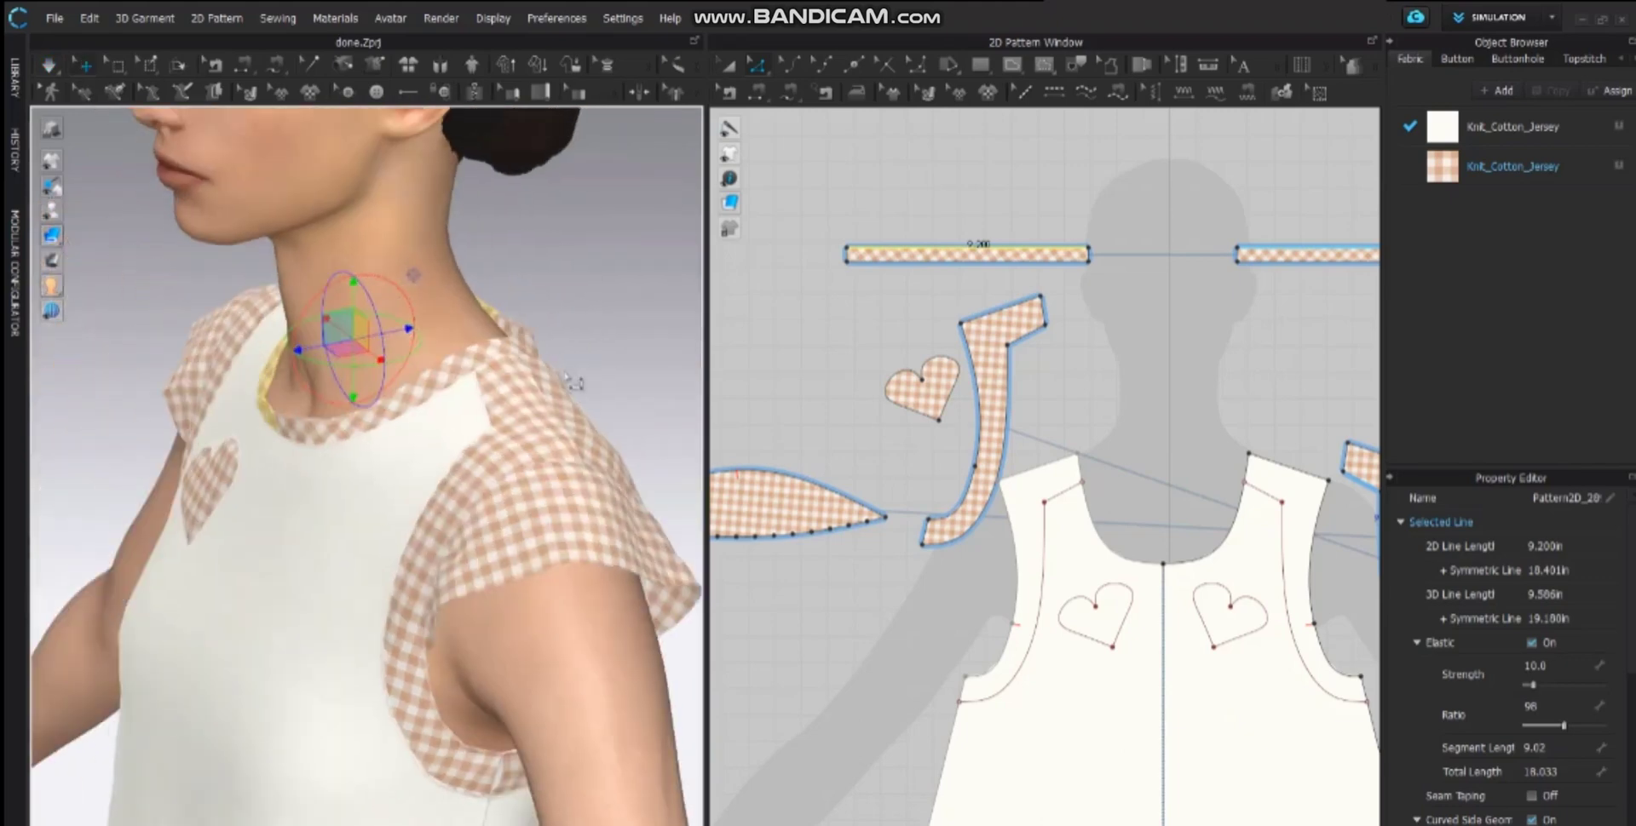
- Set the elastic ratio of the neckband's upper edge to 96 and check the fit from the side
{"action": "scroll", "coordinate": [524, 388], "scroll_direction": "up", "scroll_amount": 2}
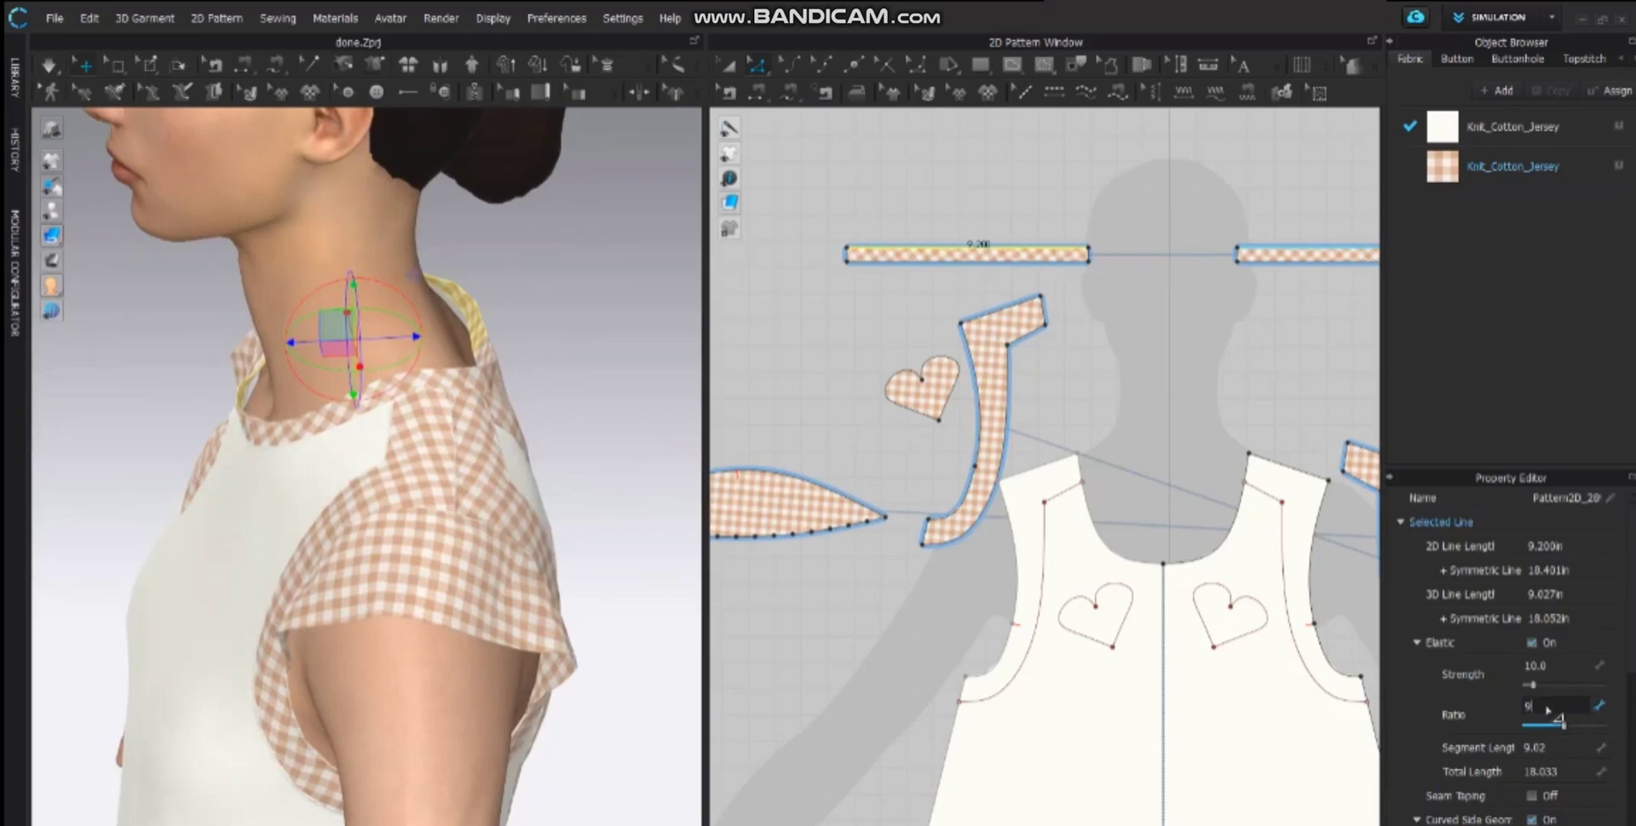
{"action": "left_click", "coordinate": [587, 321]}
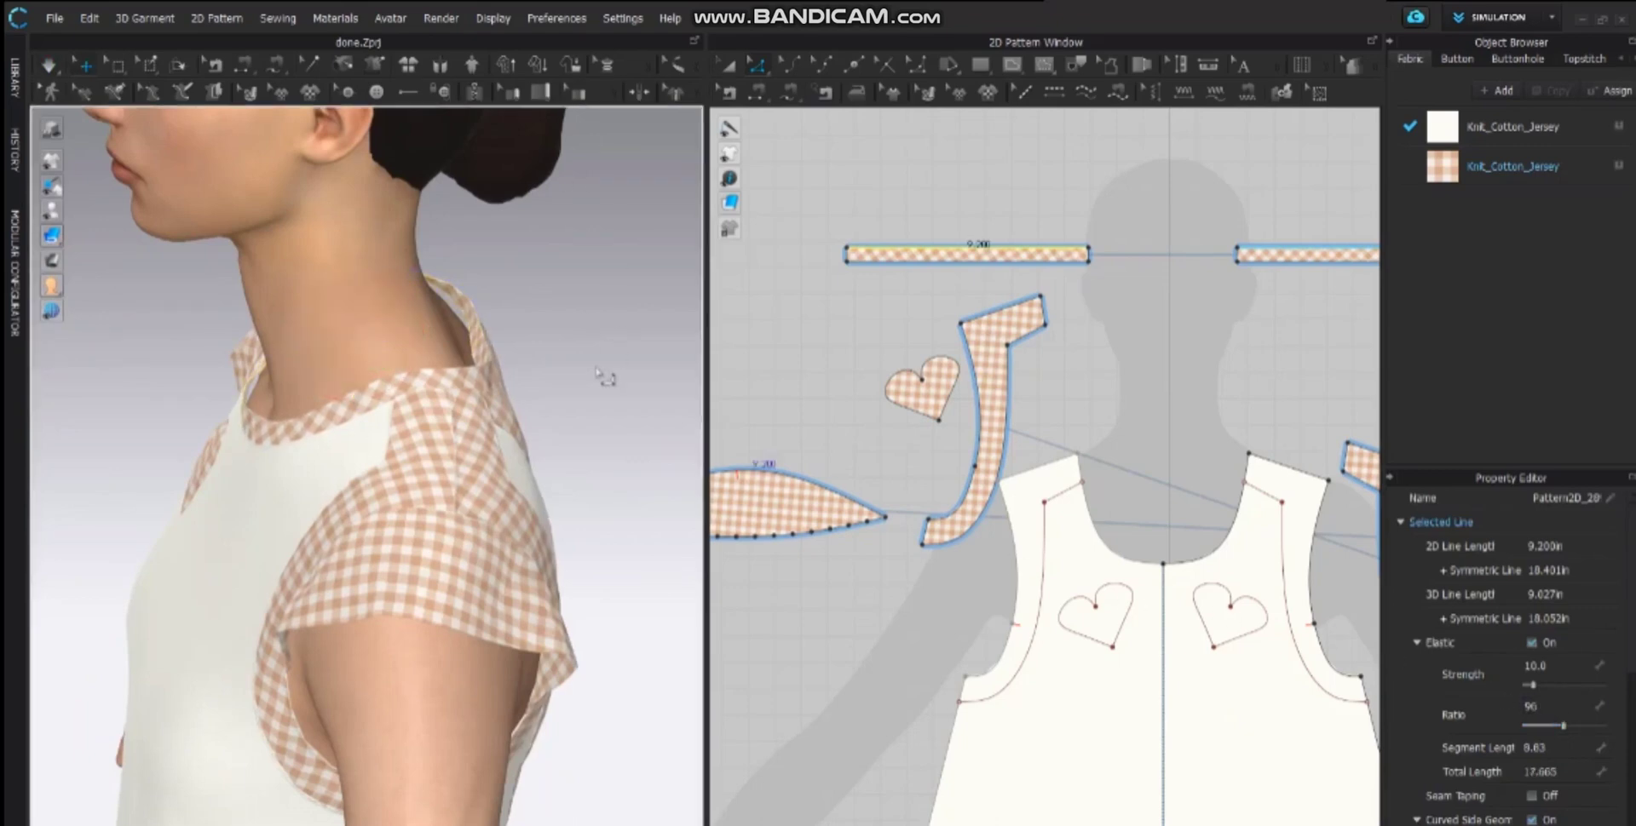
{"action": "left_click", "coordinate": [599, 372]}
{"action": "mouse_move", "coordinate": [599, 373]}
{"action": "right_mouse_down"}
{"action": "mouse_move", "coordinate": [329, 353]}
{"action": "mouse_move", "coordinate": [628, 377]}
{"action": "mouse_move", "coordinate": [574, 365]}
{"action": "right_mouse_up"}
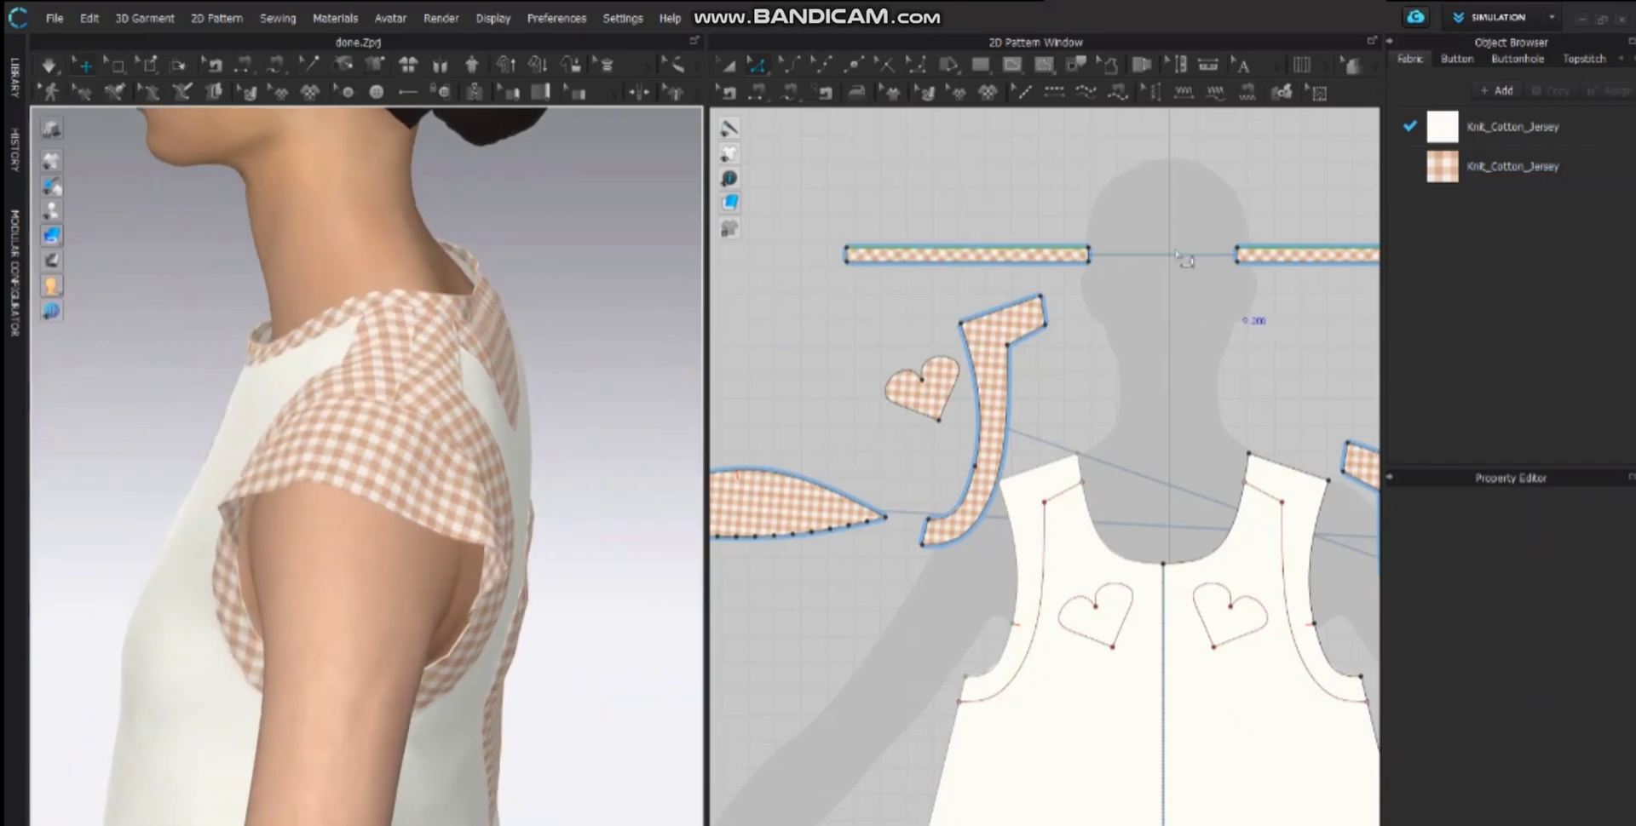
- Set the elastic ratio of the neckband's upper edge to 95, simulate, and check the neckband from the back
{"action": "left_click", "coordinate": [1048, 250]}
{"action": "left_click", "coordinate": [1563, 710]}
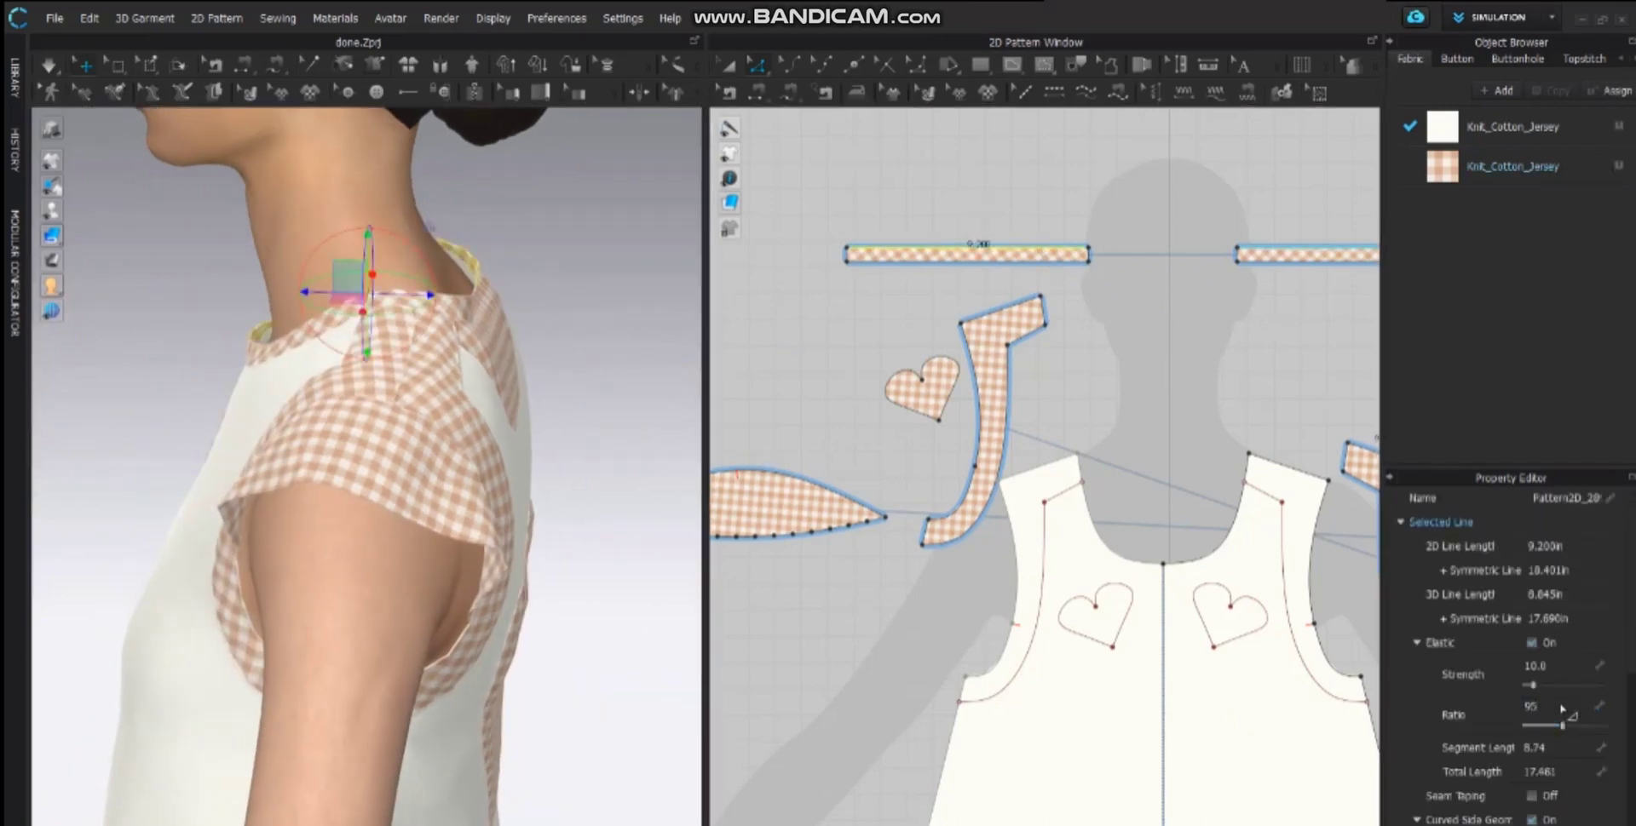
{"action": "key", "text": "space"}
{"action": "scroll", "coordinate": [555, 328], "scroll_direction": "down", "scroll_amount": 5}
{"action": "left_click", "coordinate": [549, 331]}
{"action": "right_click_drag", "start_coordinate": [366, 320], "coordinate": [328, 321]}
{"action": "scroll", "coordinate": [431, 307], "scroll_direction": "up", "scroll_amount": 3}
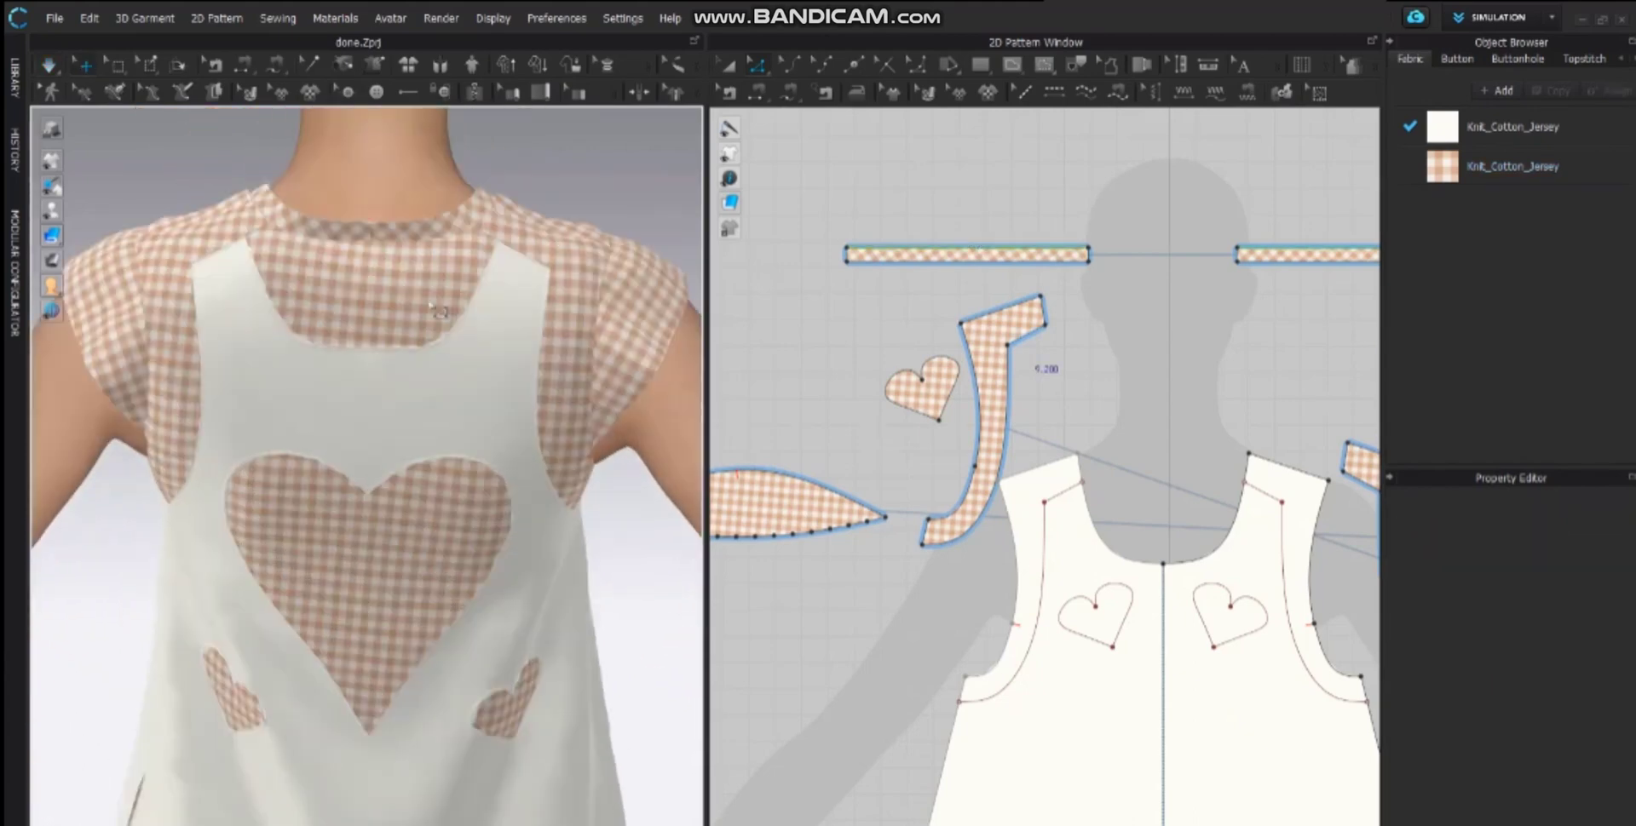
{"action": "right_click_drag", "start_coordinate": [439, 312], "coordinate": [298, 345]}
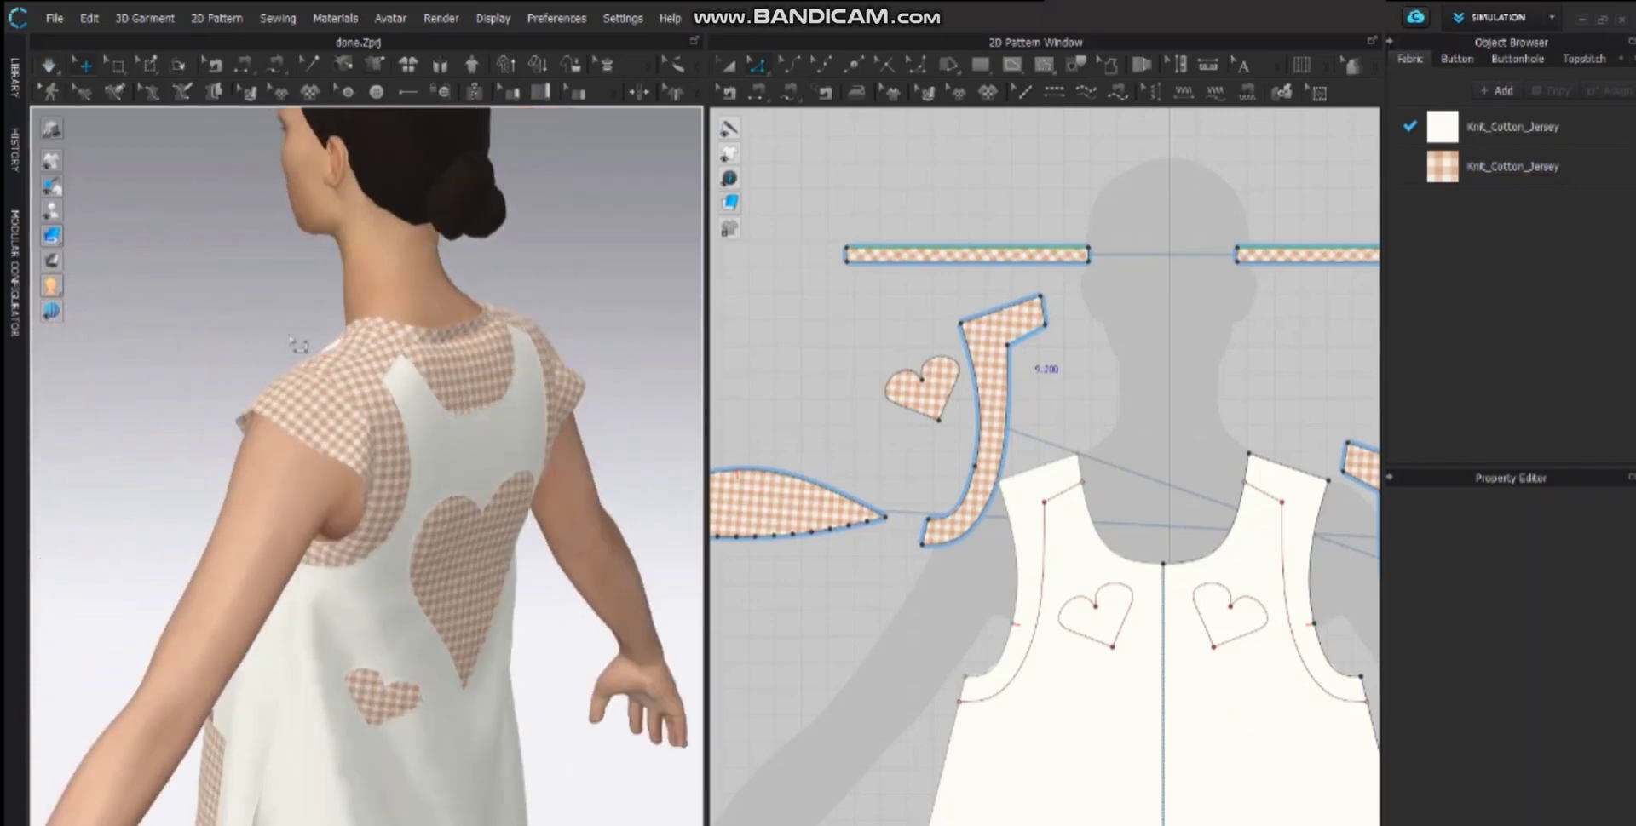
- Join the two mirrored neckband strips along their inner short ends into one continuous band, and view the whole dress from the front
{"action": "key", "text": "2"}
{"action": "scroll", "coordinate": [1086, 277], "scroll_direction": "up", "scroll_amount": 3}
{"action": "left_click", "coordinate": [1108, 223]}
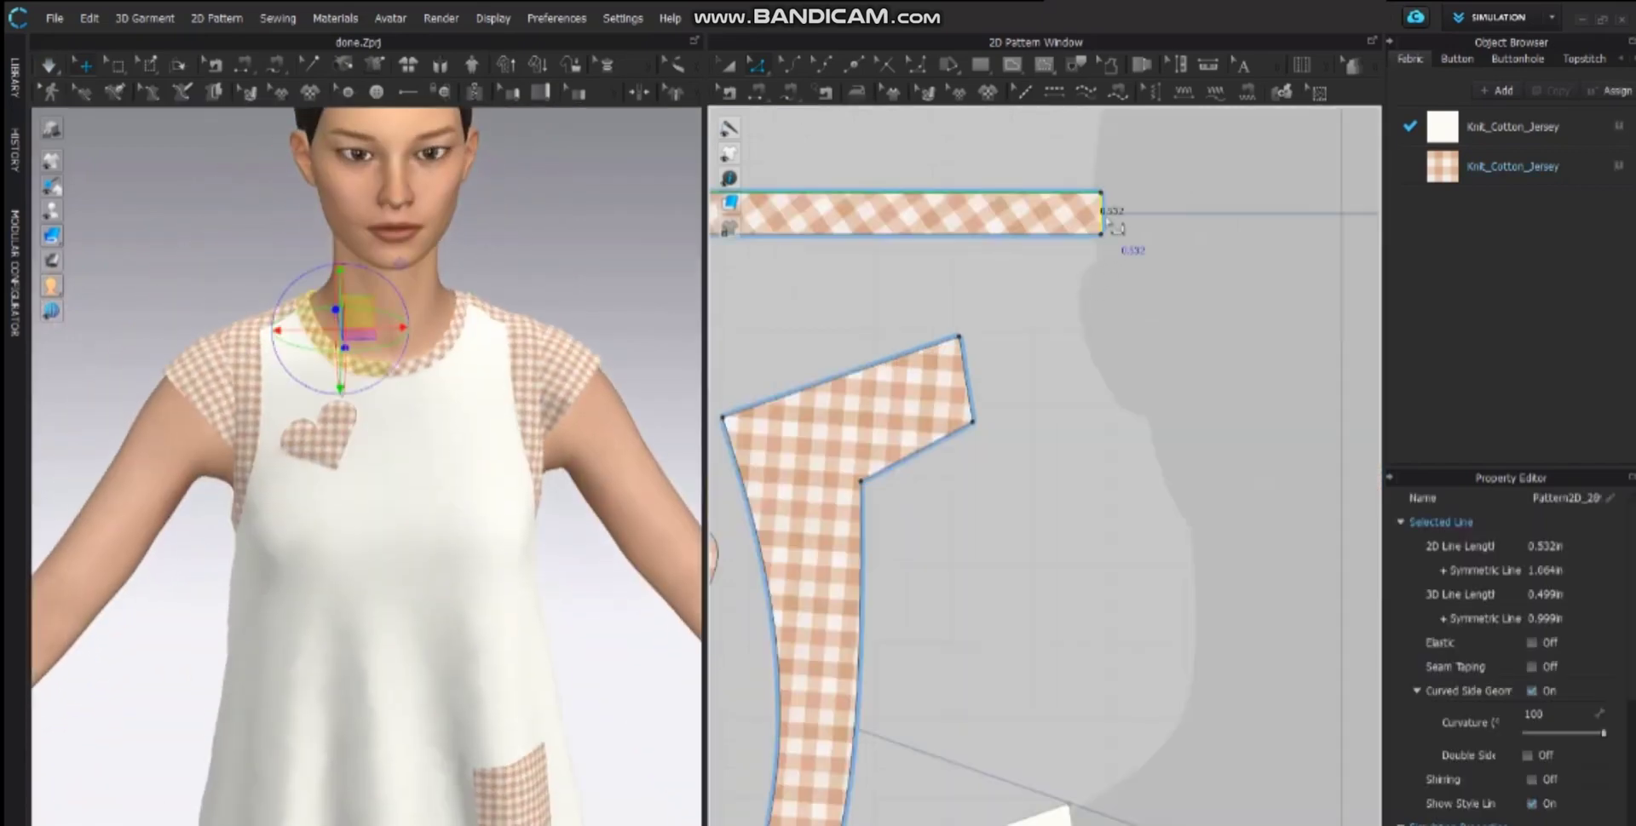
{"action": "right_click", "coordinate": [1108, 223]}
{"action": "left_click", "coordinate": [1163, 426]}
{"action": "left_click", "coordinate": [591, 273]}
{"action": "scroll", "coordinate": [588, 303], "scroll_direction": "down", "scroll_amount": 5}
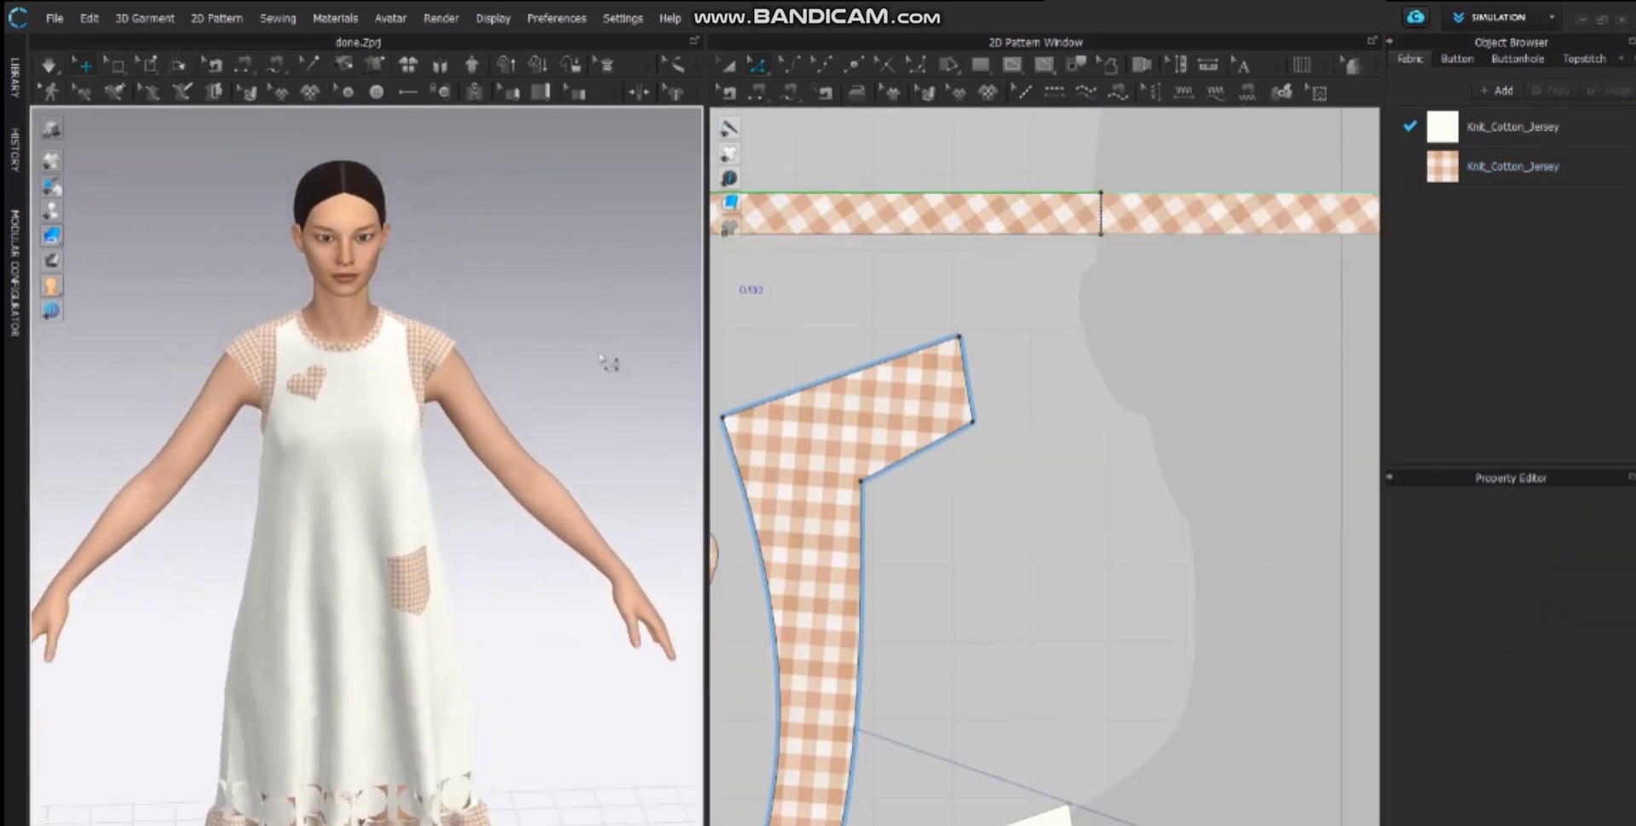
{"action": "middle_click_drag", "start_coordinate": [606, 363], "coordinate": [595, 286]}
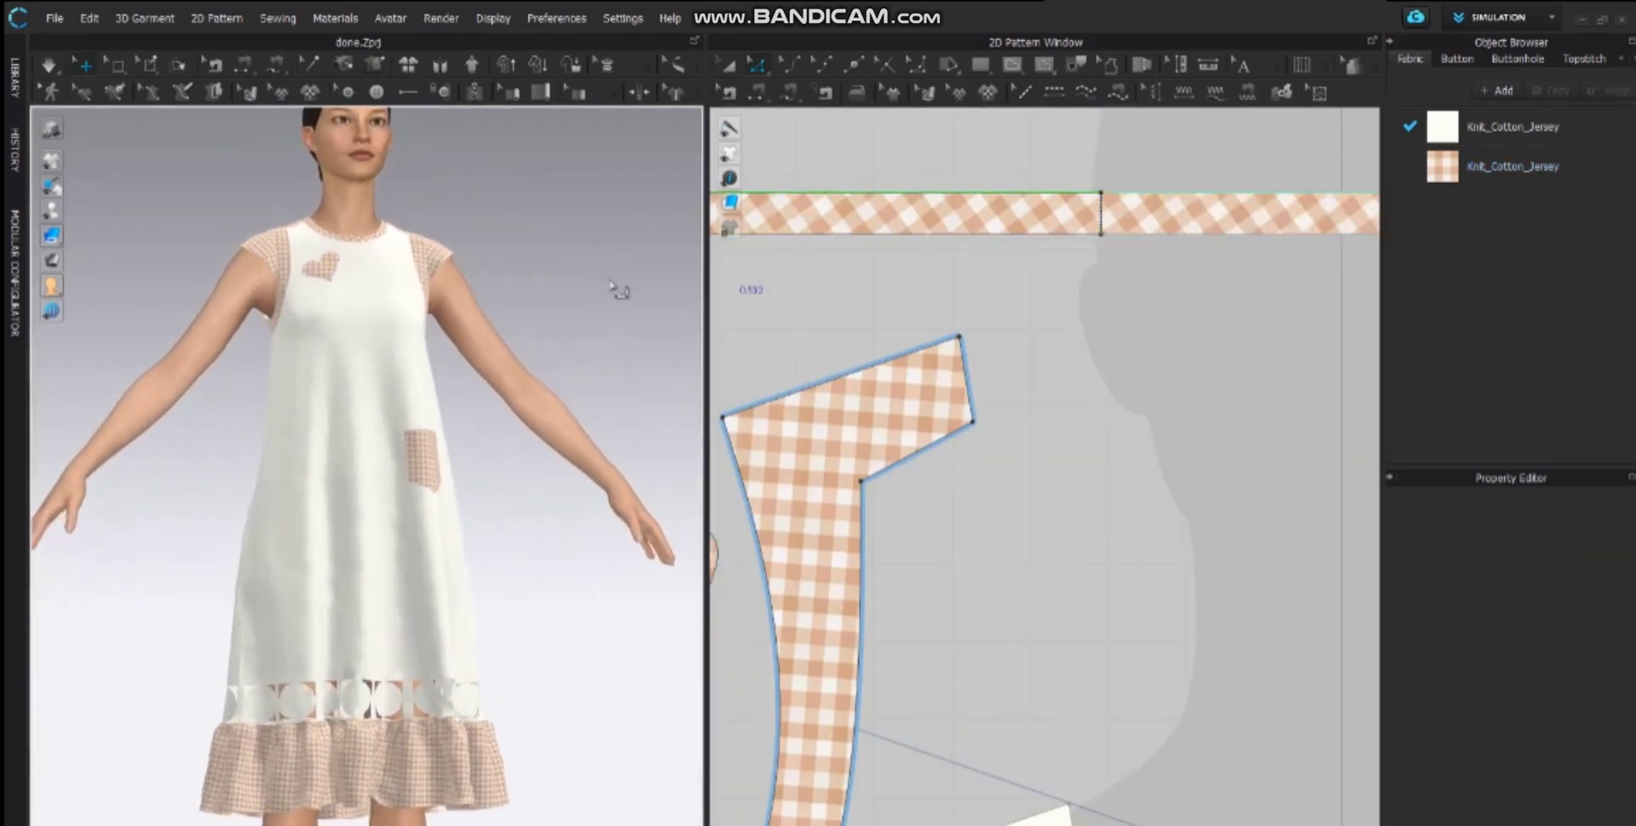